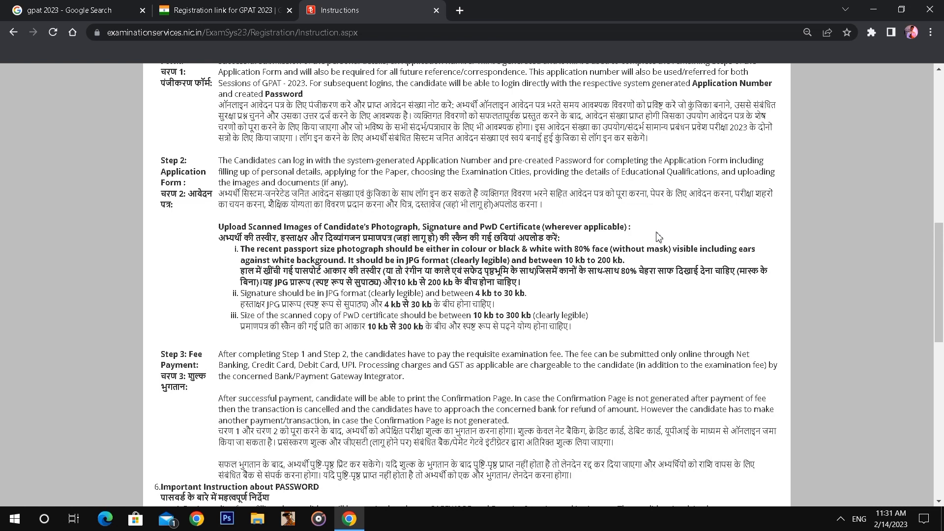
# - Accept the GPAT 2023 instructions declaration at the bottom of the page and proceed to the application form
pyautogui.scroll(-3, 649, 235)
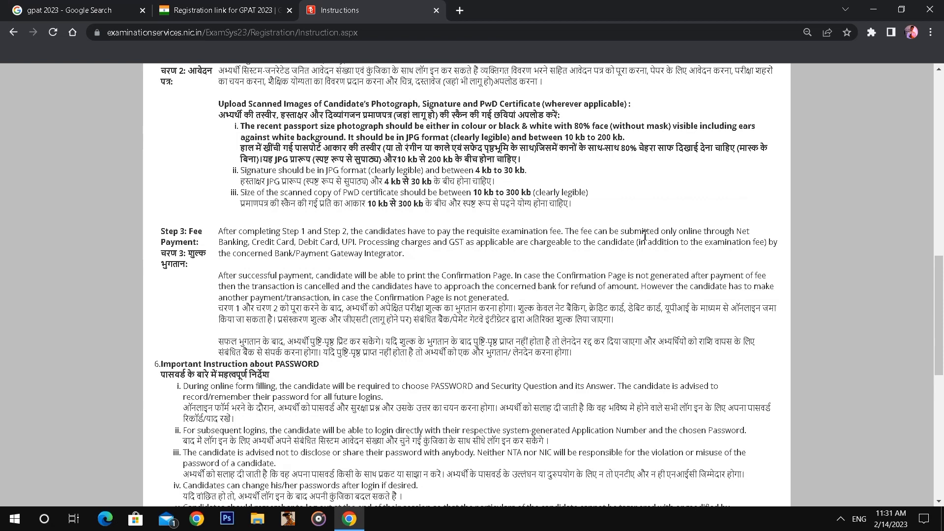
pyautogui.scroll(-3, 645, 235)
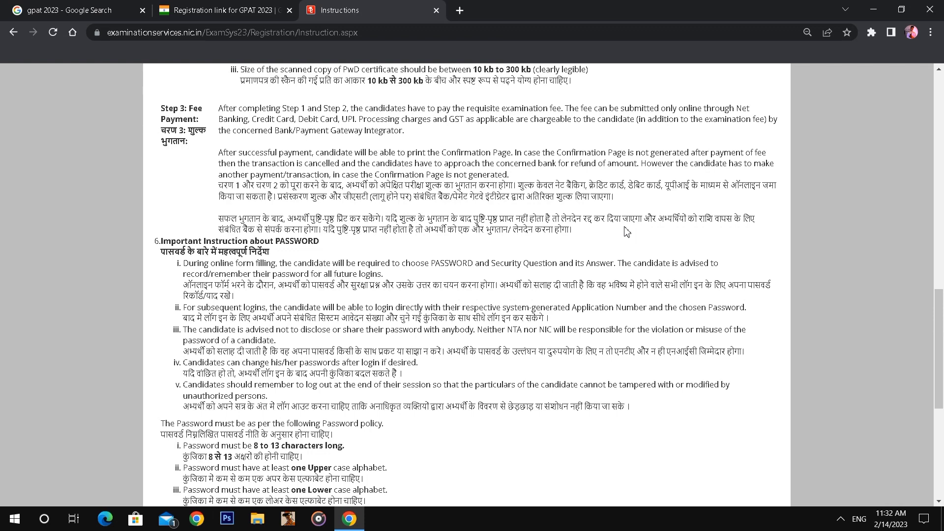
pyautogui.scroll(-4, 623, 231)
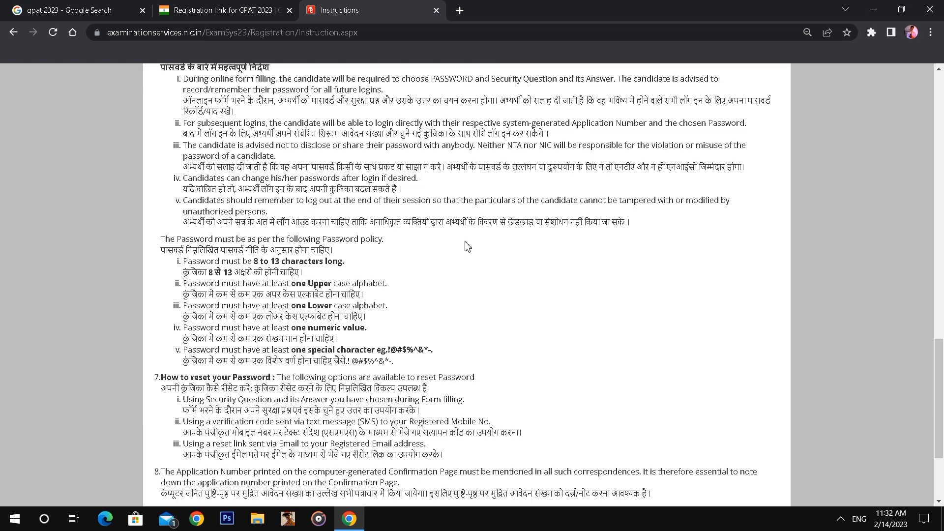
pyautogui.scroll(-3, 476, 244)
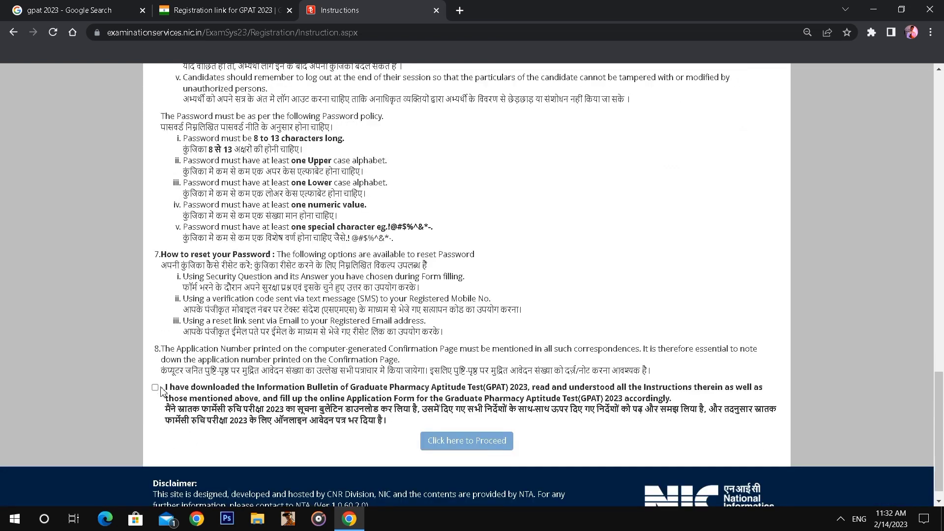
pyautogui.click(156, 388)
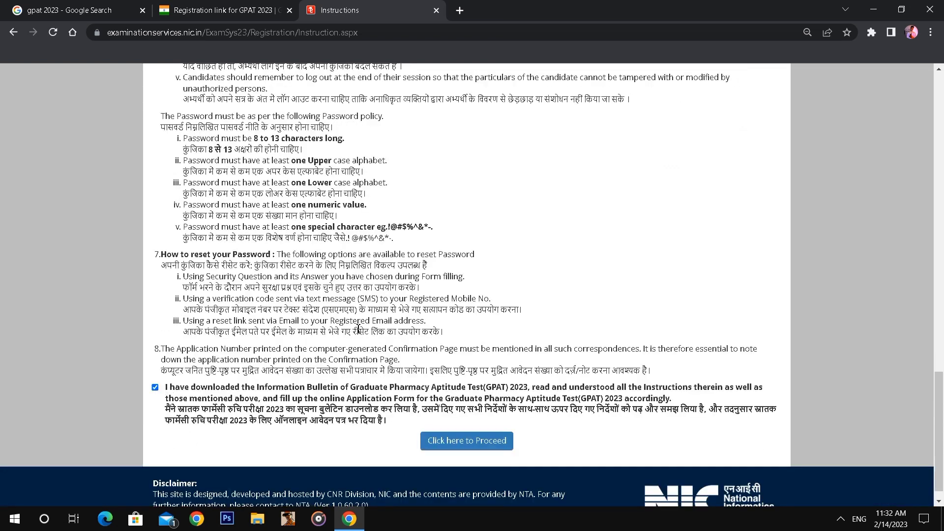
pyautogui.click(446, 441)
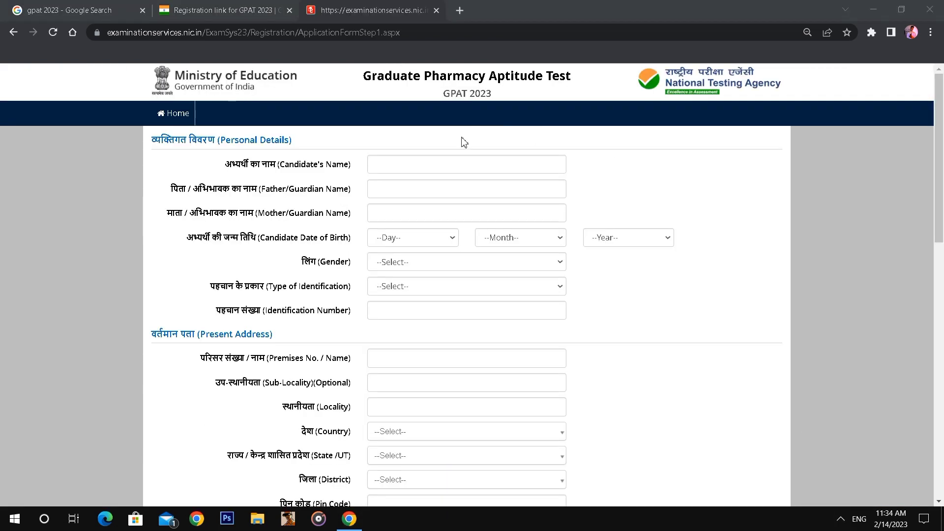
# - Go through the candidate, father/guardian and mother/guardian name fields, dismissing the mother name help note
pyautogui.scroll(-6, 484, 142)
pyautogui.scroll(6, 487, 145)
pyautogui.click(385, 166)
pyautogui.click(385, 166)
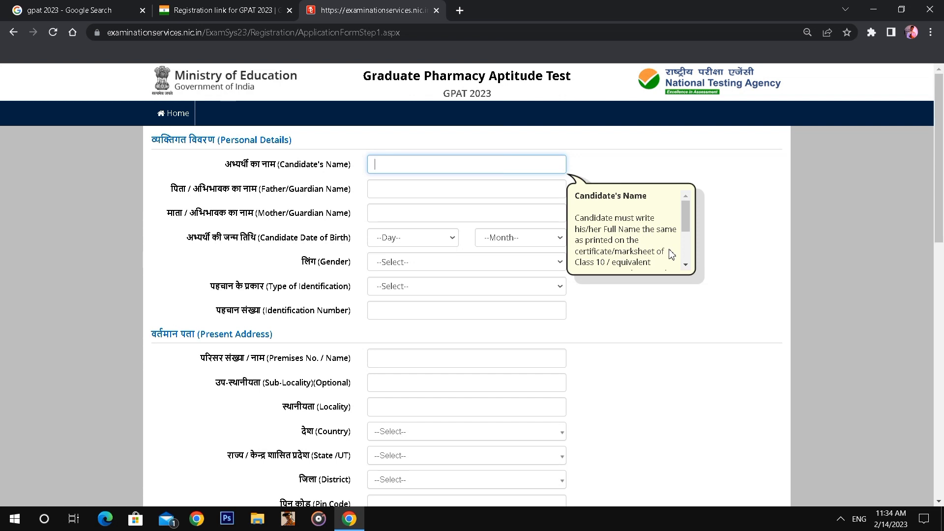
pyautogui.click(435, 188)
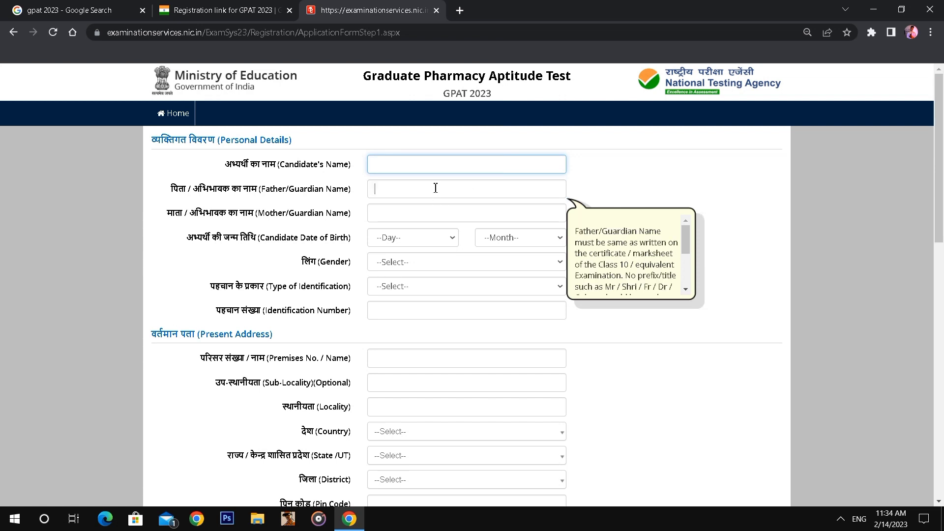
pyautogui.click(435, 209)
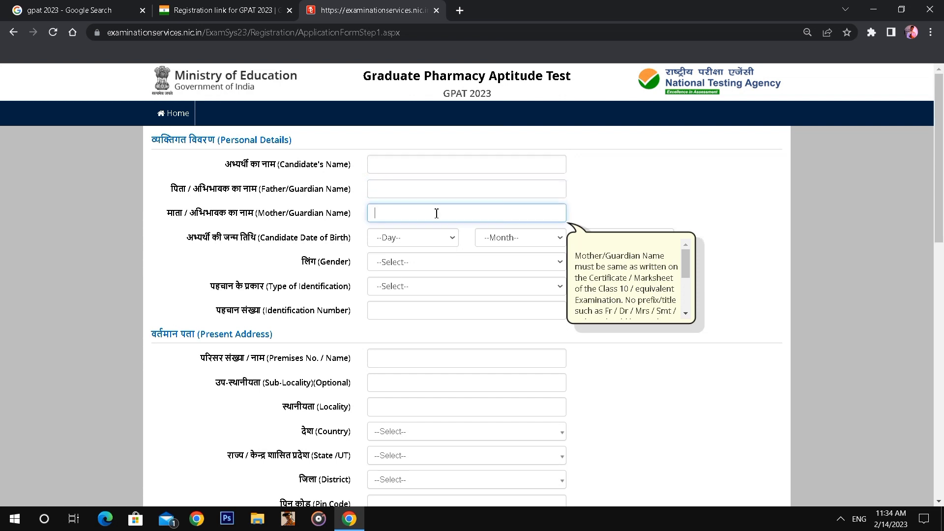
pyautogui.click(719, 197)
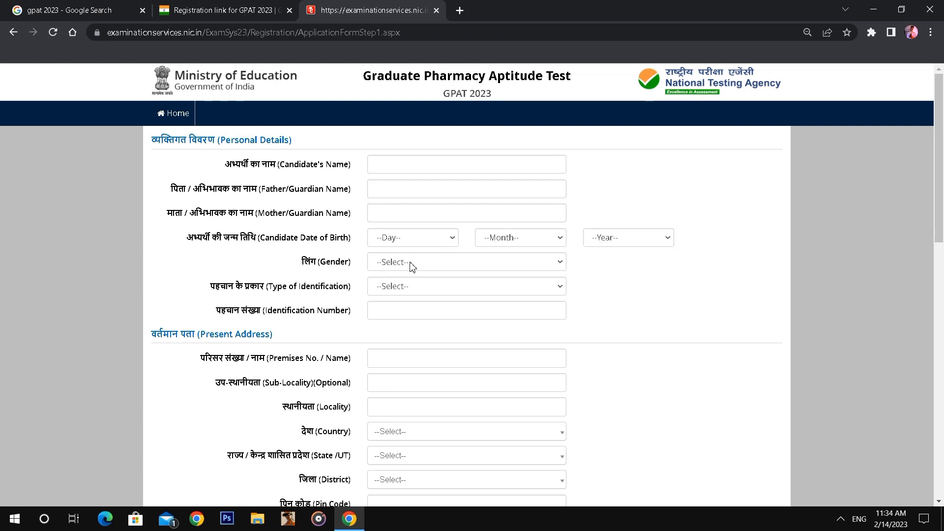
# - Set Type of Identification to 'Any Other Valid Govt Identity with photograph'
pyautogui.click(431, 289)
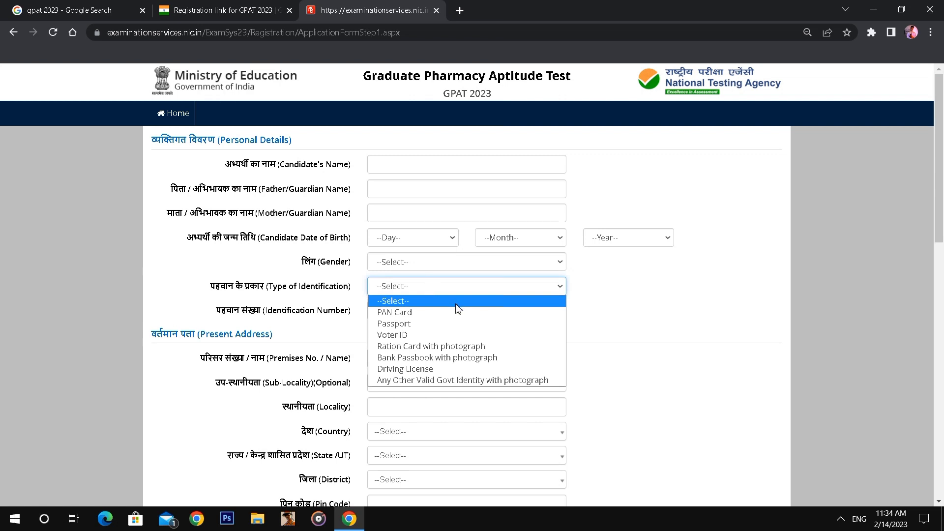
pyautogui.click(461, 381)
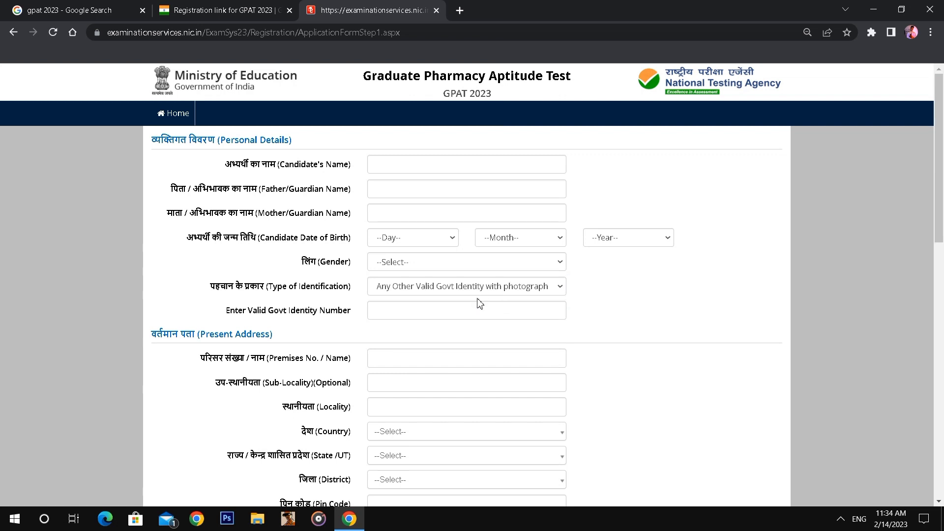
pyautogui.click(479, 294)
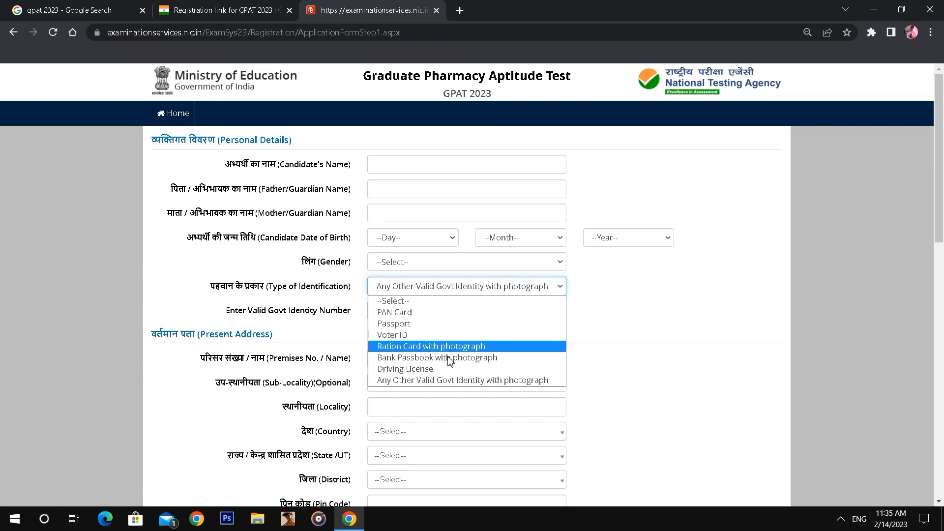
pyautogui.click(607, 313)
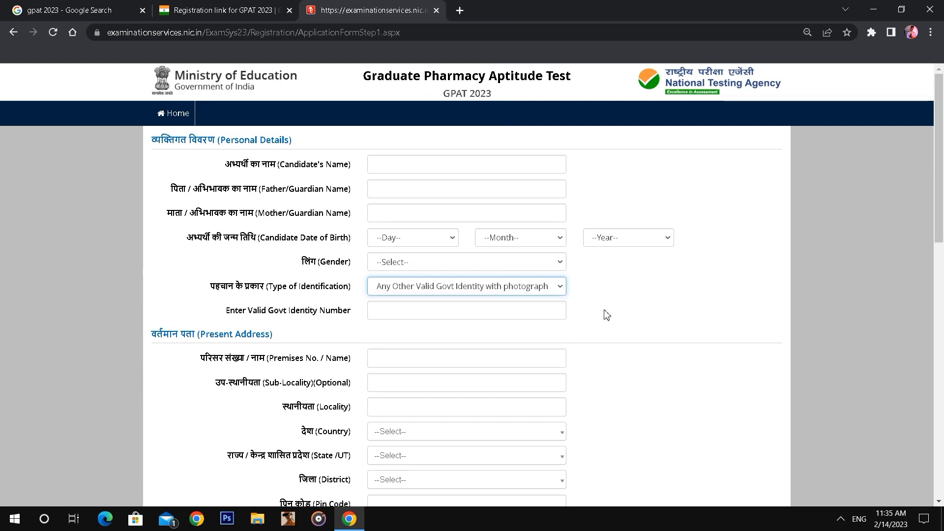
pyautogui.scroll(-1, 400, 309)
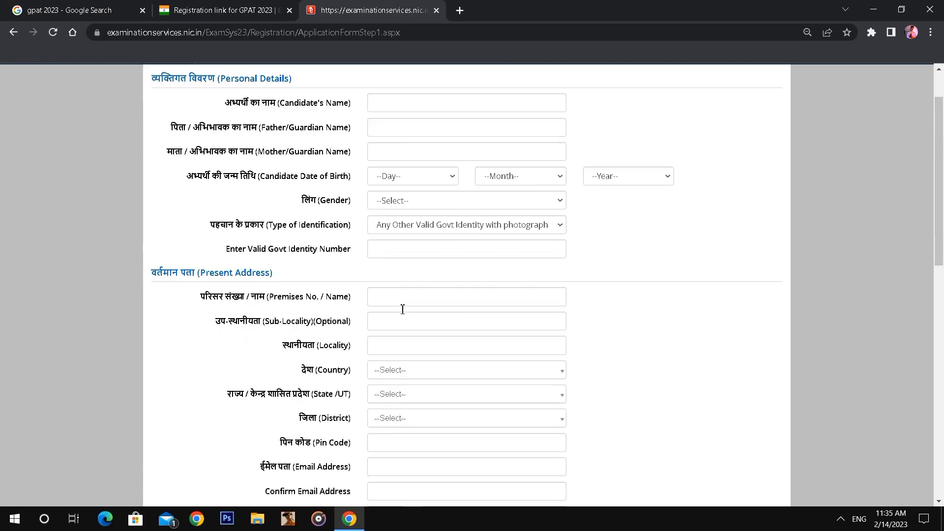
pyautogui.scroll(-1, 401, 310)
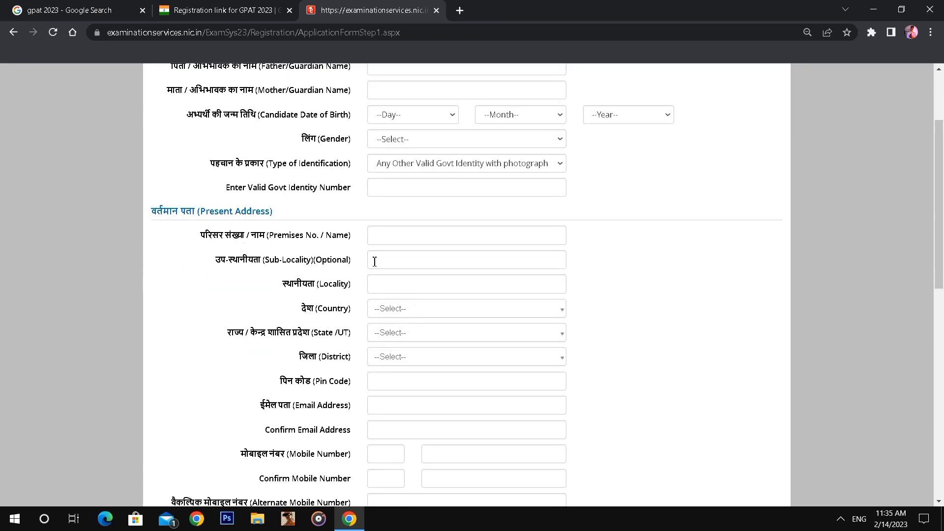
pyautogui.scroll(-1, 372, 257)
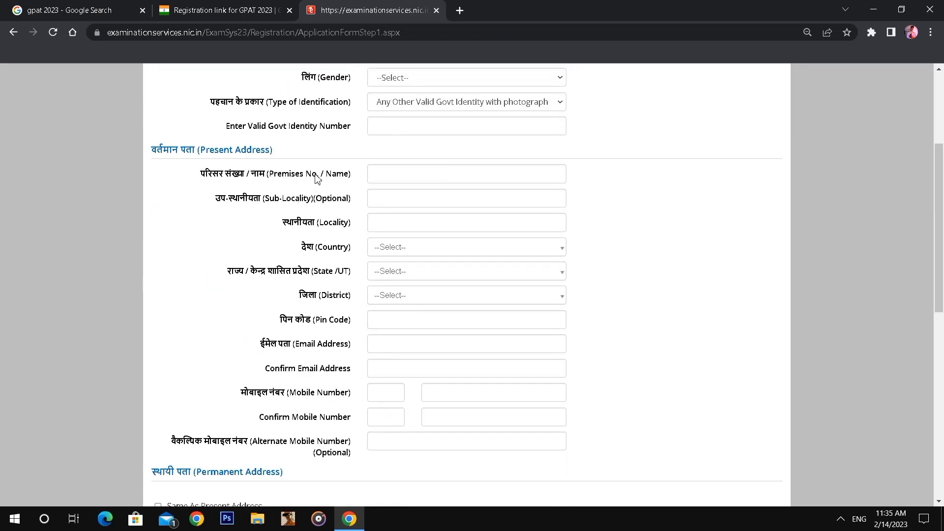
pyautogui.scroll(-5, 317, 178)
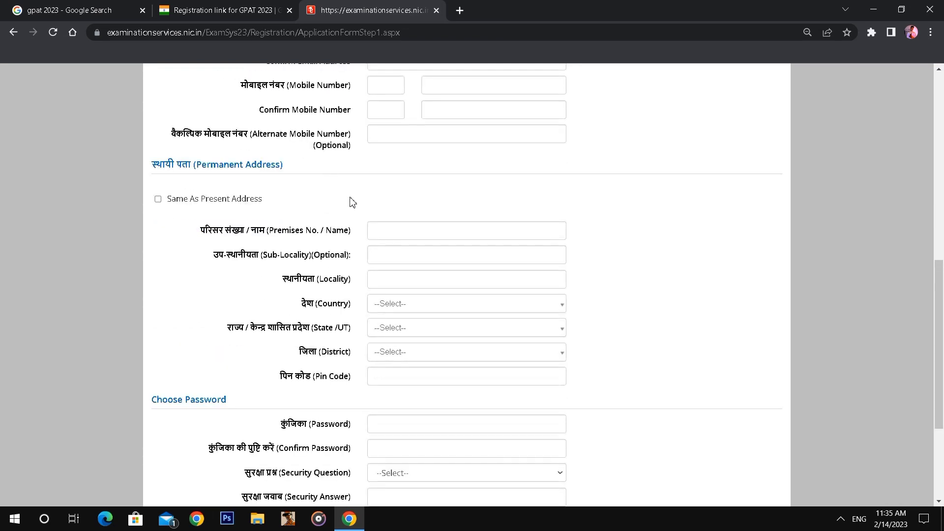
pyautogui.scroll(5, 353, 202)
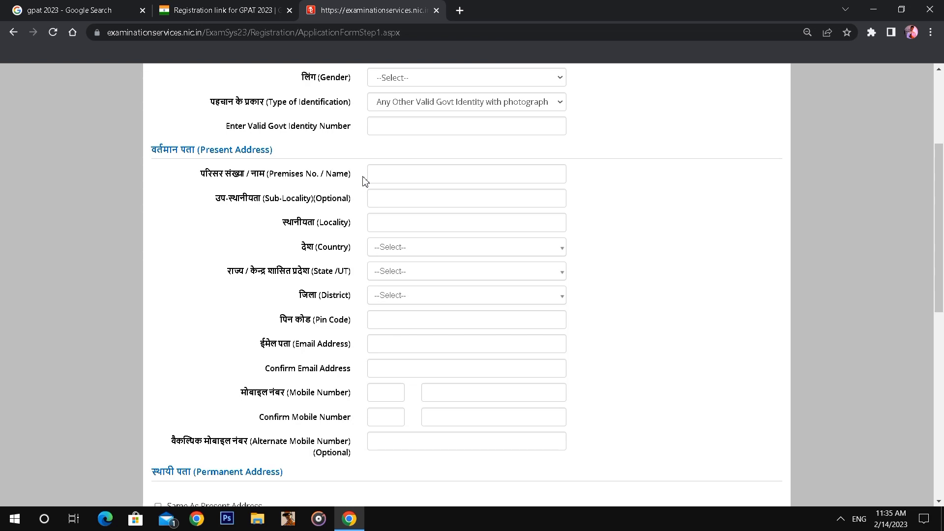
pyautogui.scroll(-6, 365, 181)
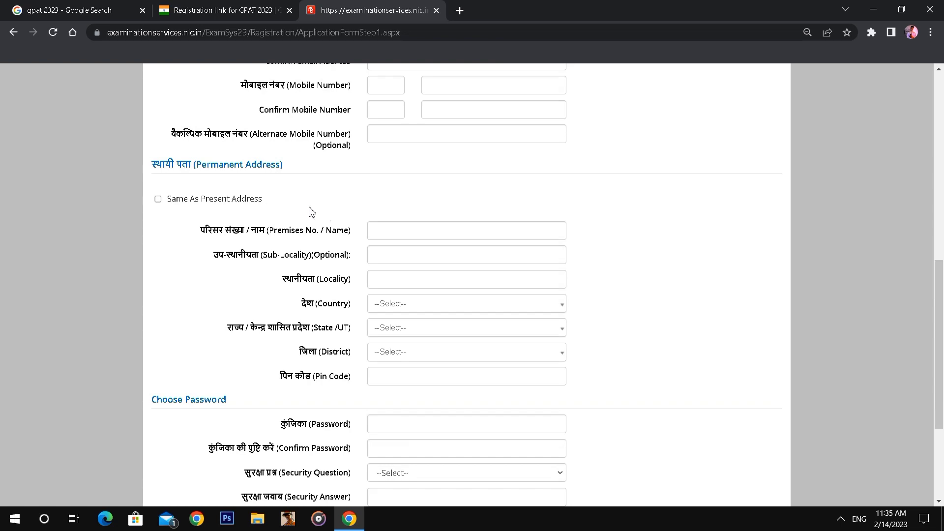
pyautogui.scroll(3, 310, 216)
pyautogui.scroll(2, 352, 274)
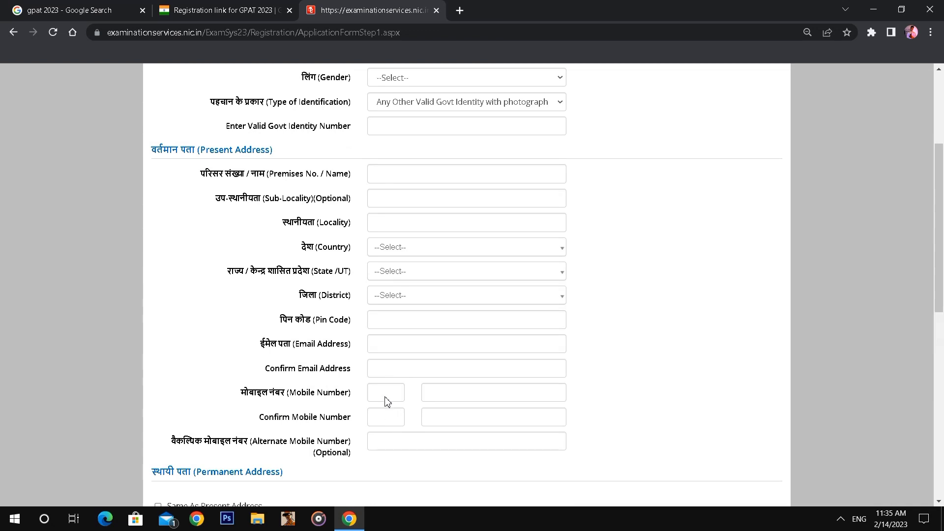
pyautogui.scroll(-3, 386, 398)
pyautogui.scroll(-1, 387, 393)
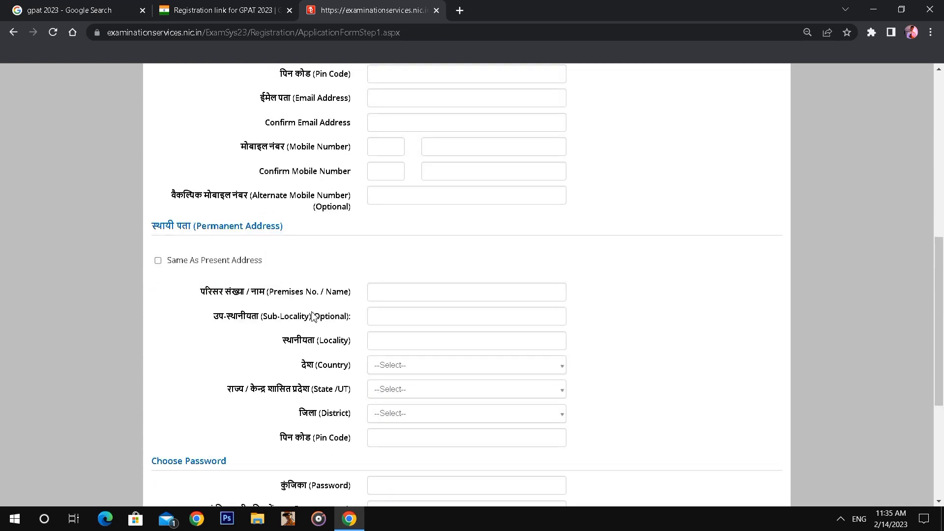
pyautogui.scroll(3, 313, 316)
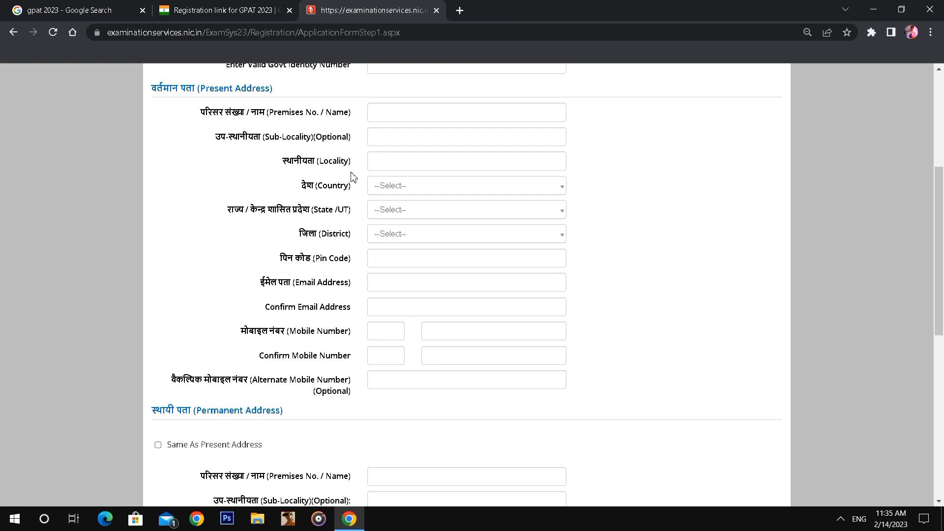
pyautogui.scroll(-2, 352, 177)
pyautogui.click(157, 322)
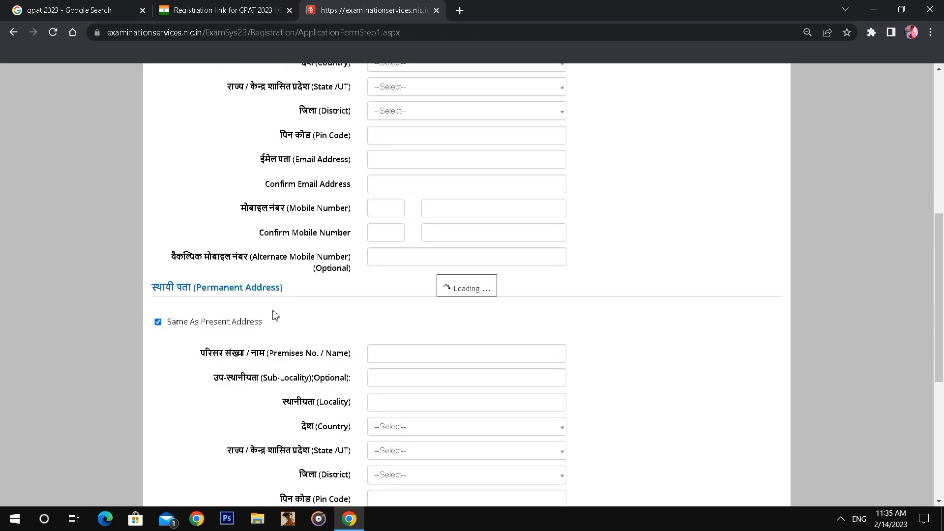
pyautogui.click(566, 102)
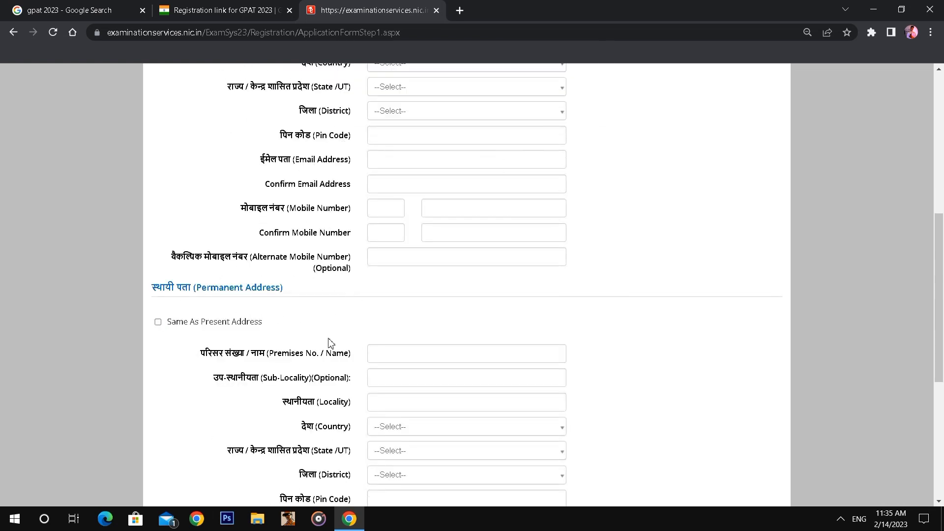
pyautogui.scroll(-3, 392, 273)
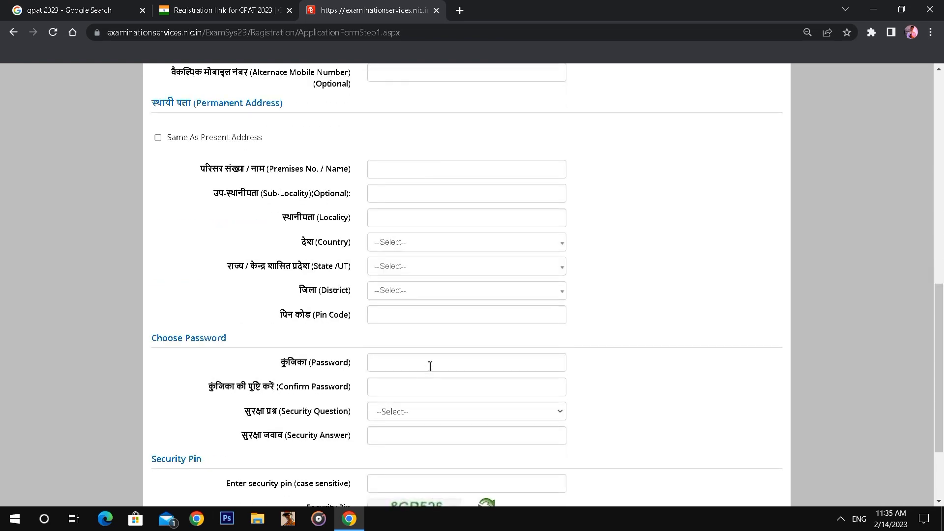
pyautogui.scroll(-2, 431, 368)
# - Enter the account password in both the Password and Confirm Password fields
pyautogui.click(387, 250)
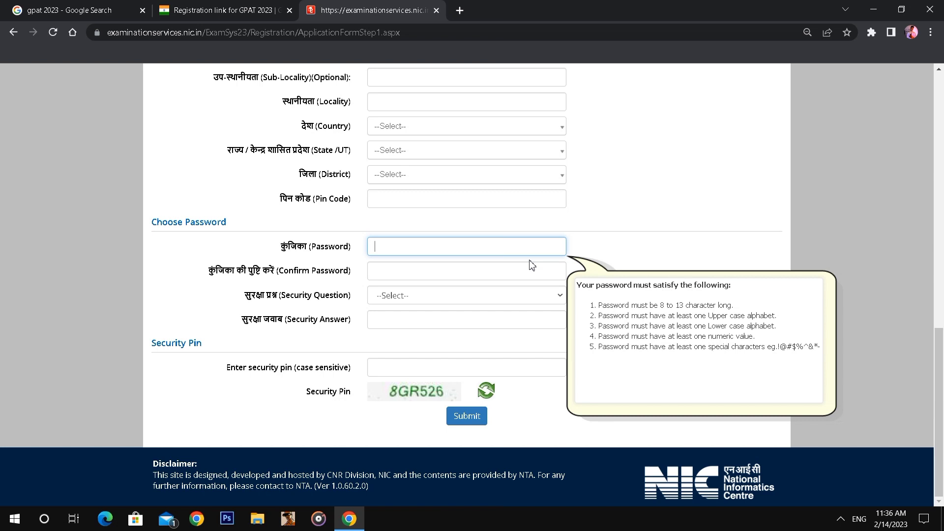
pyautogui.click(416, 269)
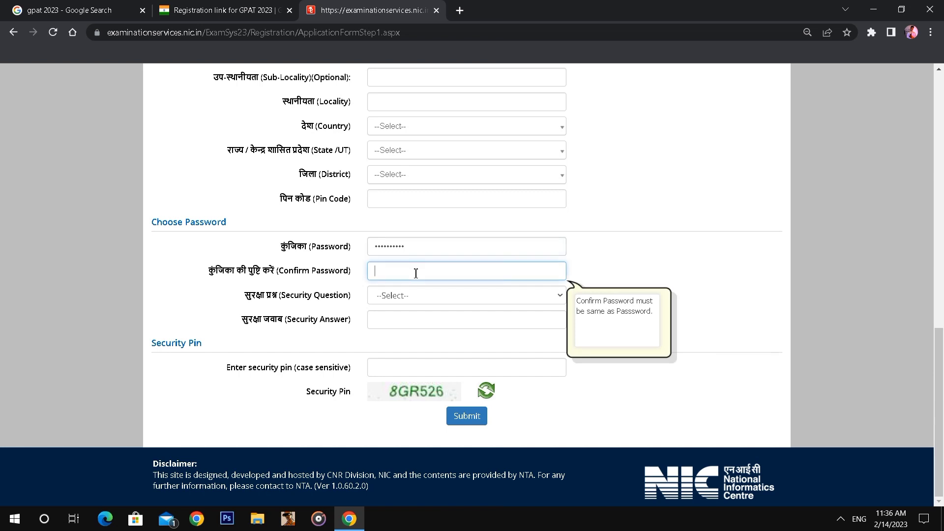
pyautogui.write('•••••••••')
pyautogui.click(639, 250)
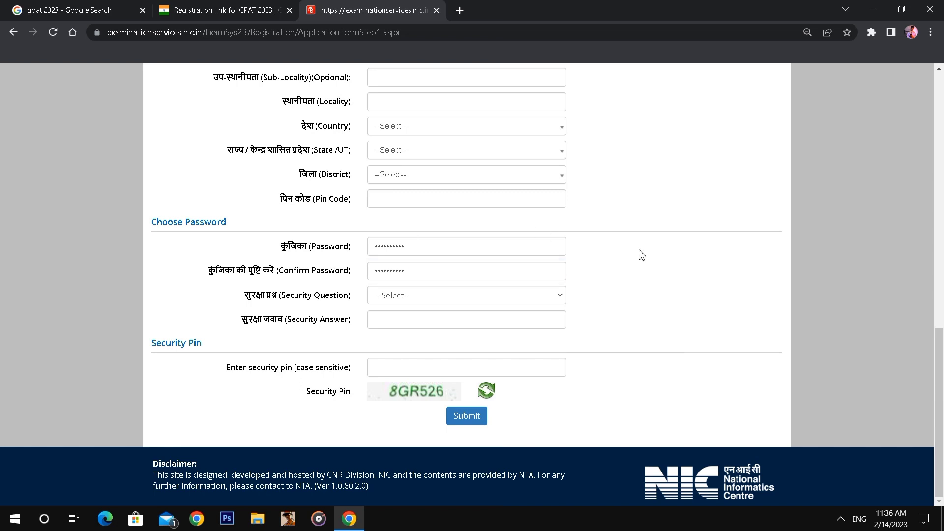
pyautogui.click(449, 298)
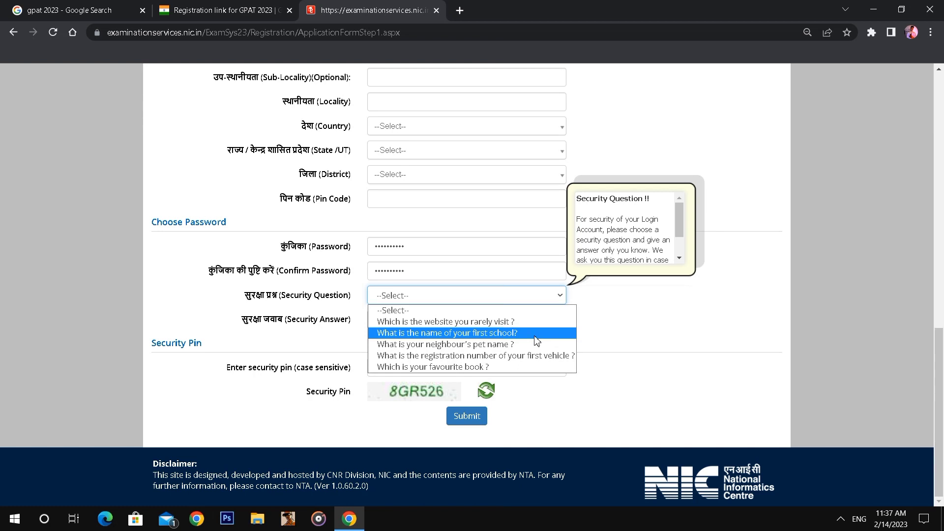
# - Choose 'Which is your favourite book ?' as the security question and type its answer
pyautogui.click(541, 367)
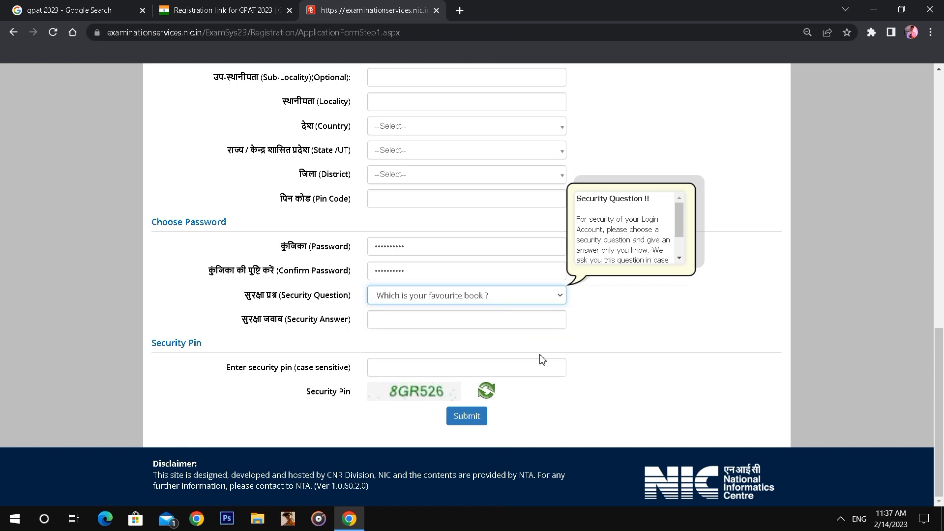
pyautogui.click(515, 318)
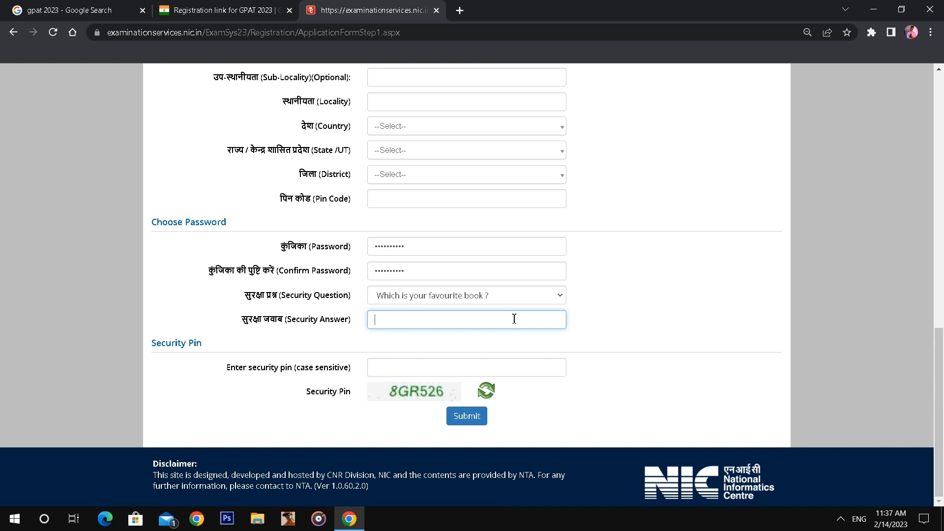
pyautogui.write('***')
# - Enter the captcha text as the security pin, correcting one mistyped character
pyautogui.click(435, 367)
pyautogui.write('8R')
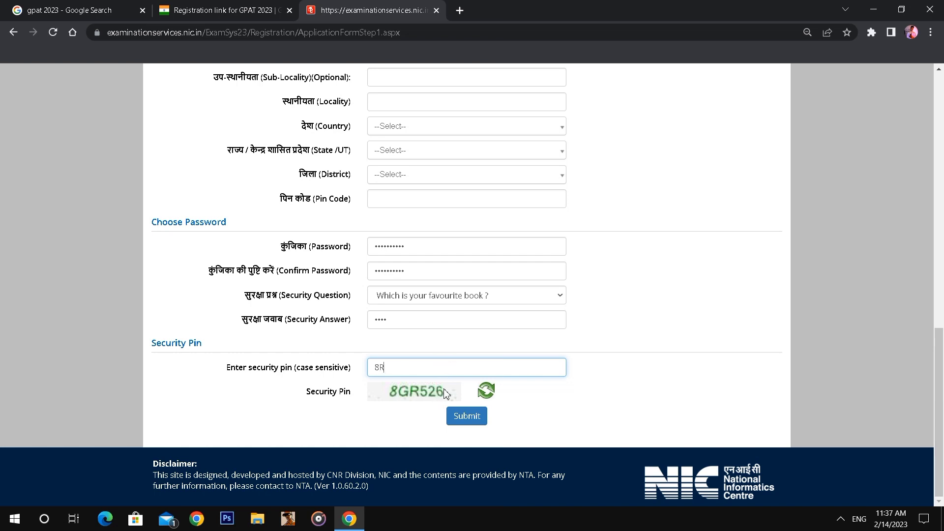
pyautogui.press('BackSpace')
pyautogui.write('GR526')
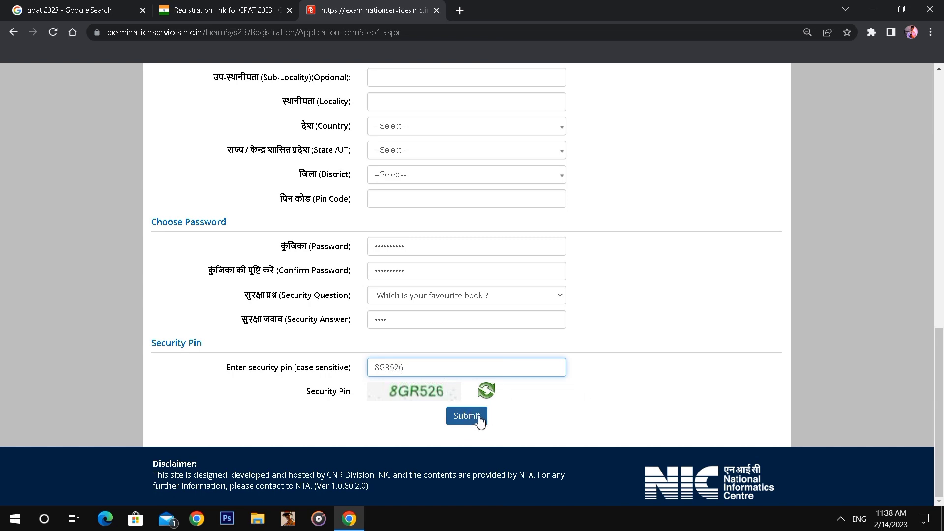
# - Submit the registration details and scroll through the review page
pyautogui.click(479, 421)
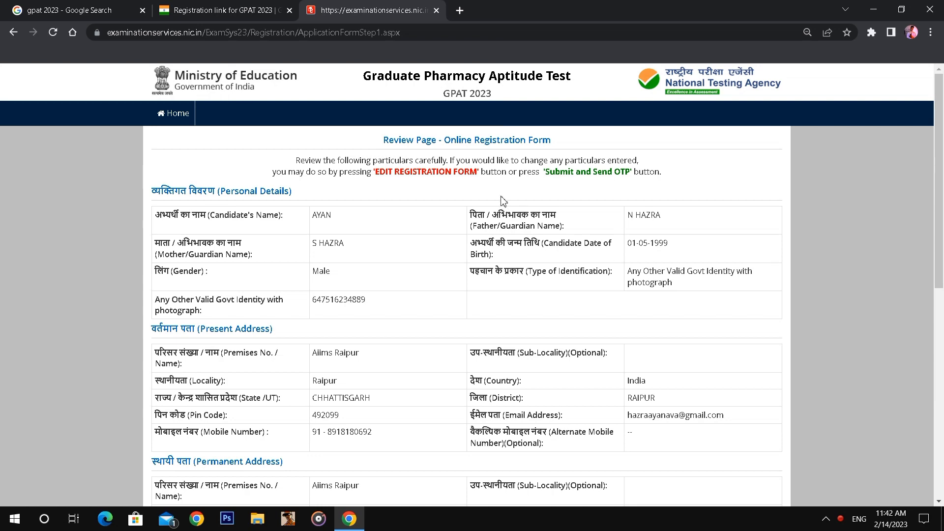
pyautogui.scroll(-7, 480, 212)
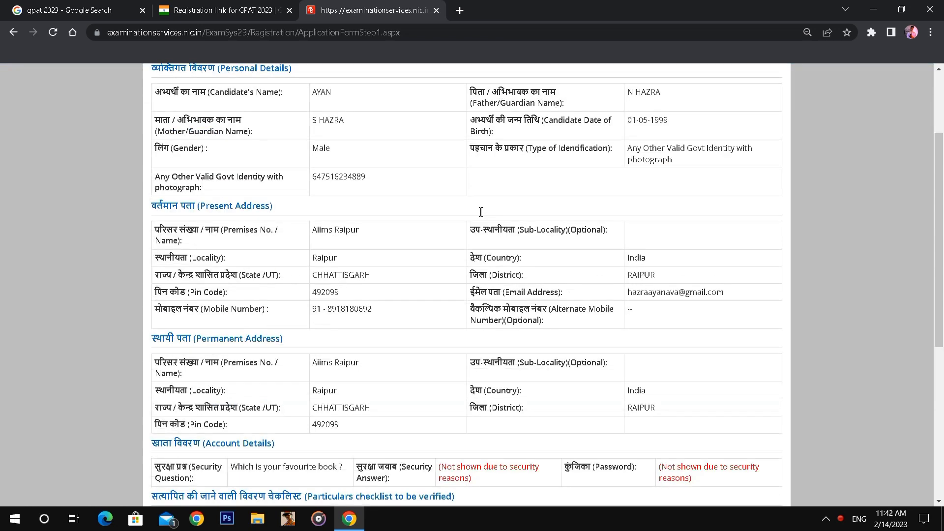
pyautogui.scroll(-2, 479, 214)
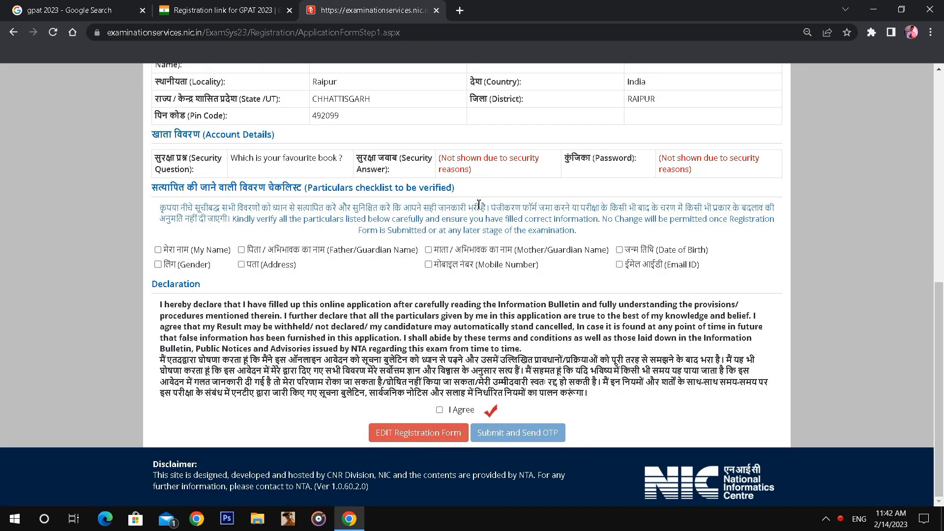
pyautogui.scroll(15, 480, 202)
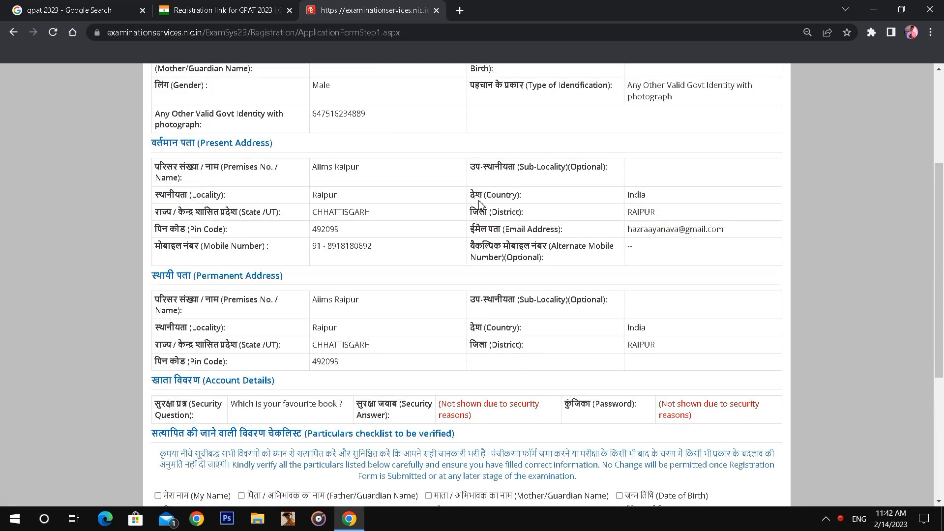
pyautogui.scroll(-4, 617, 186)
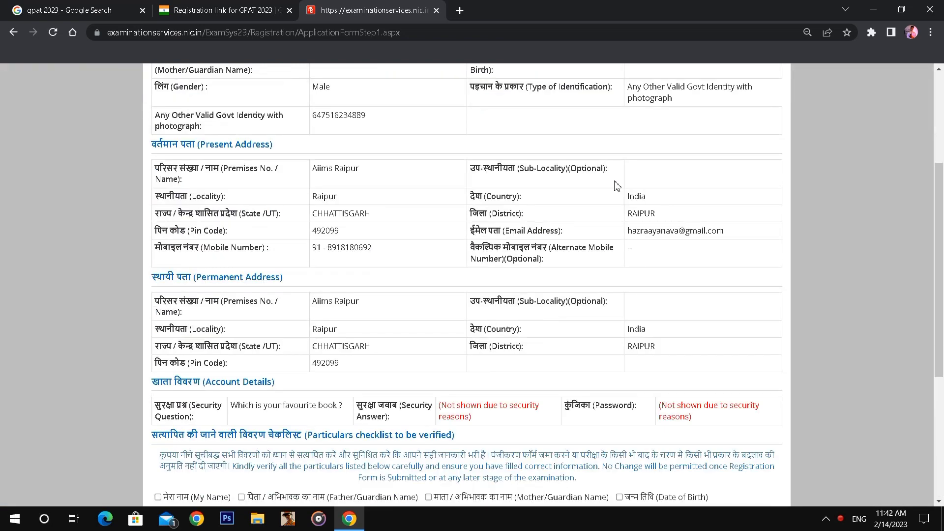
pyautogui.scroll(-1, 617, 186)
pyautogui.scroll(-2, 616, 185)
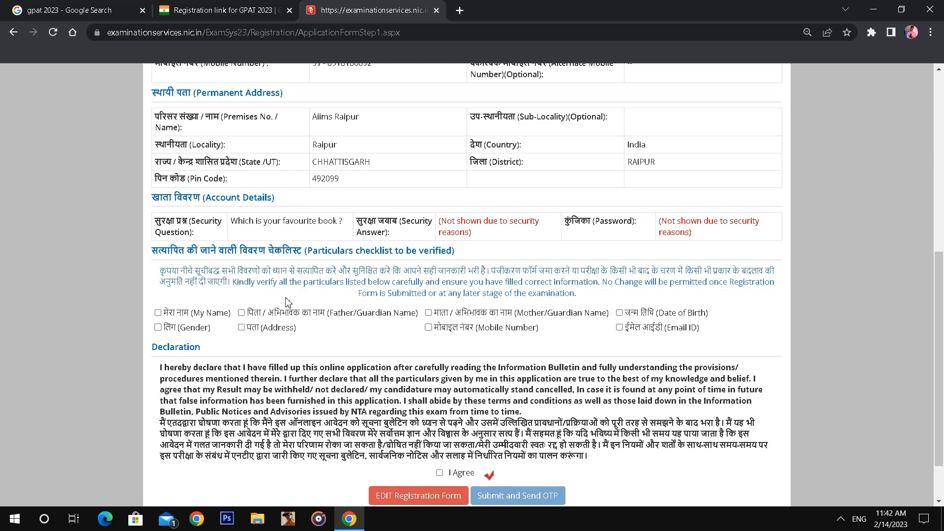
# - Tick all eight particulars checklist items, from My Name through Email ID
pyautogui.click(158, 314)
pyautogui.click(158, 327)
pyautogui.click(241, 313)
pyautogui.click(241, 327)
pyautogui.click(428, 313)
pyautogui.click(429, 327)
pyautogui.click(619, 313)
pyautogui.click(619, 327)
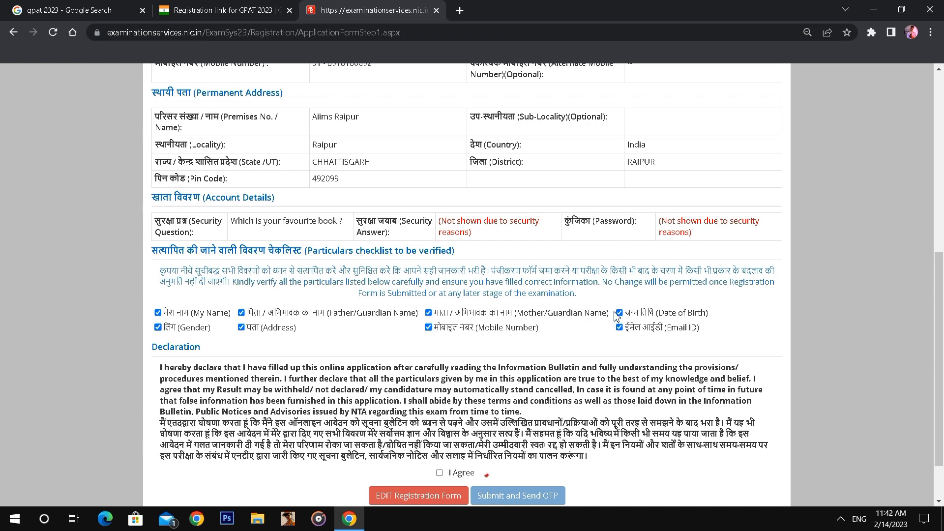
pyautogui.scroll(-2, 438, 415)
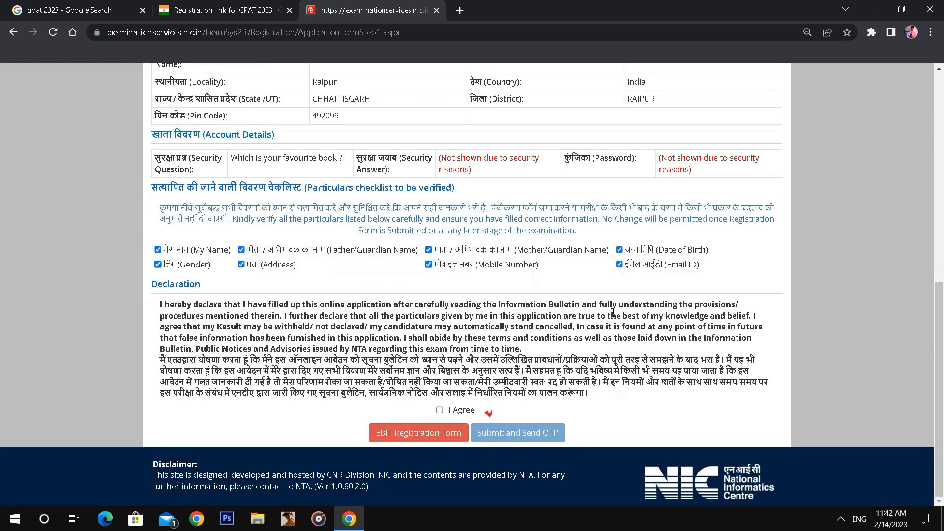
# - Accept the declaration, then submit the registration and confirm sending the OTP
pyautogui.click(439, 409)
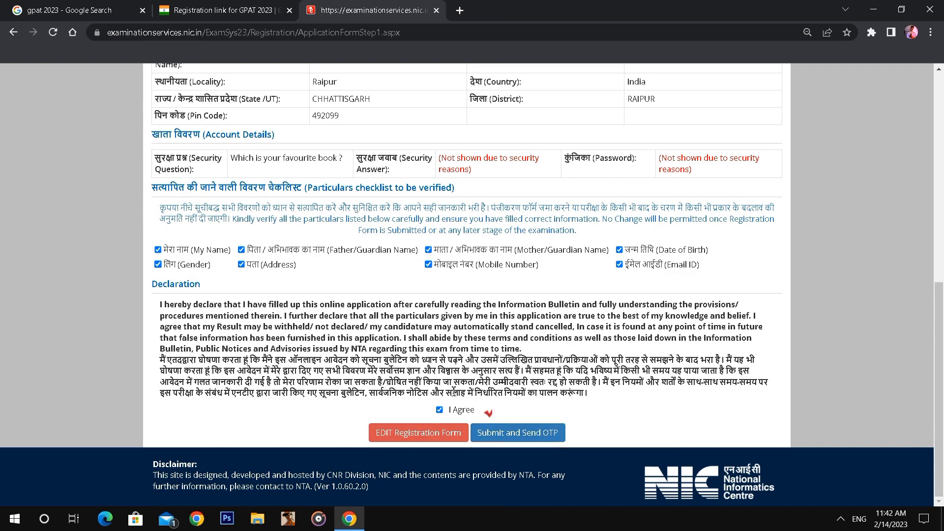
pyautogui.click(517, 434)
pyautogui.click(454, 306)
pyautogui.click(539, 351)
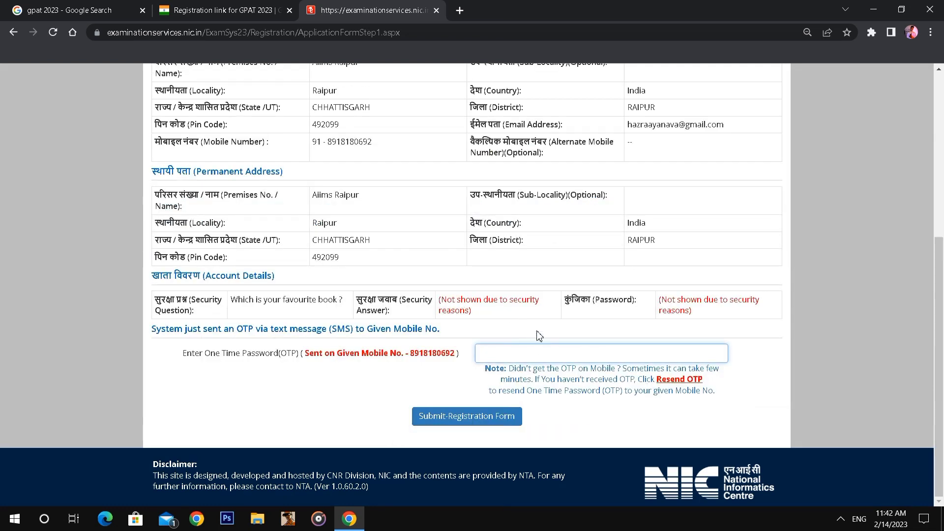
# - Enter the received OTP and submit it to complete the registration
pyautogui.press('Return')
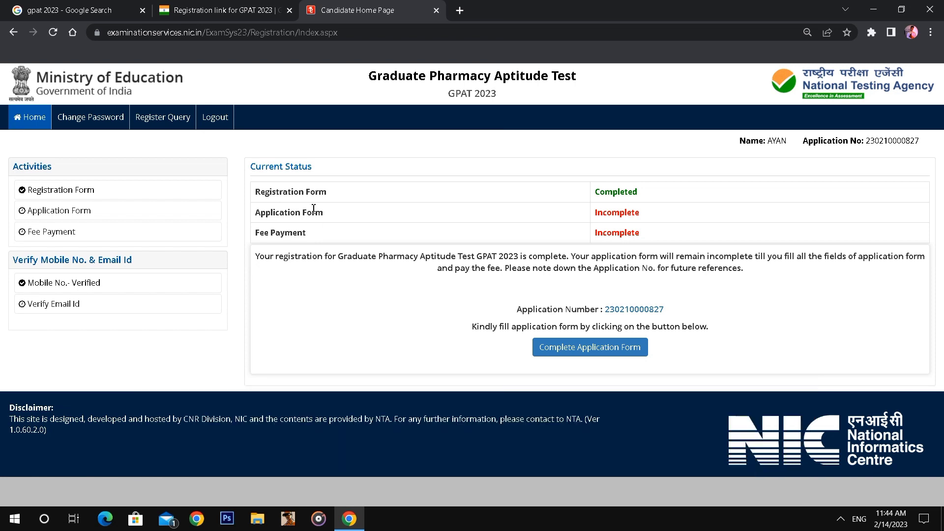
# - Start the Complete Application Form process and open its Personal Detail step
pyautogui.click(597, 349)
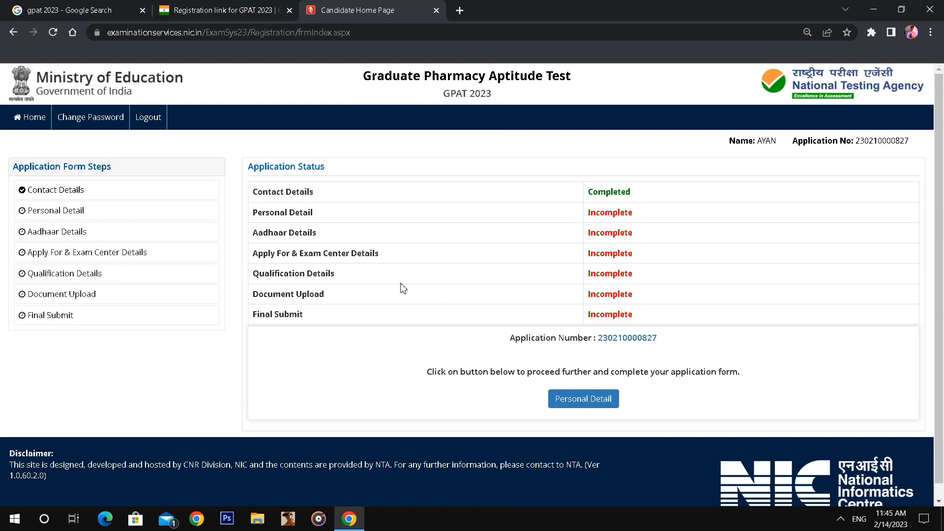
pyautogui.click(584, 399)
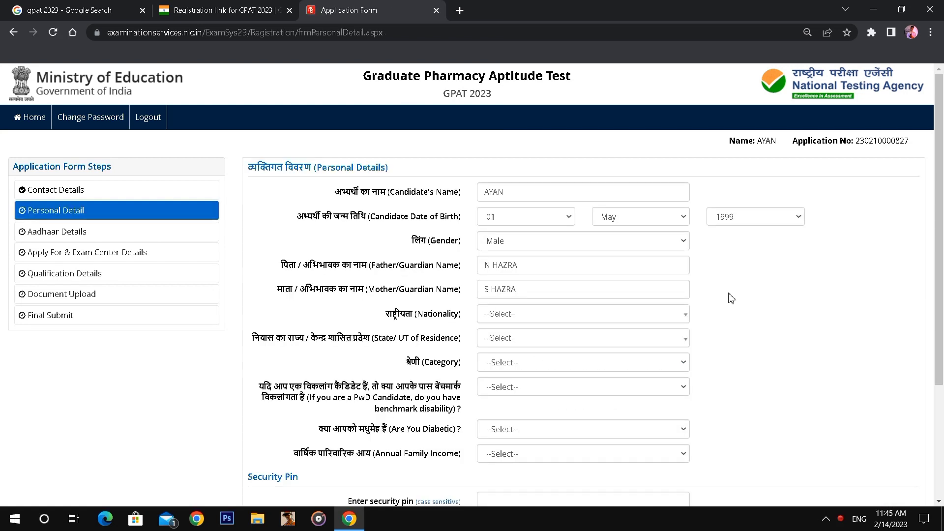
# - Set Nationality to Indian and State/UT of Residence to WEST BENGAL
pyautogui.scroll(-1, 731, 298)
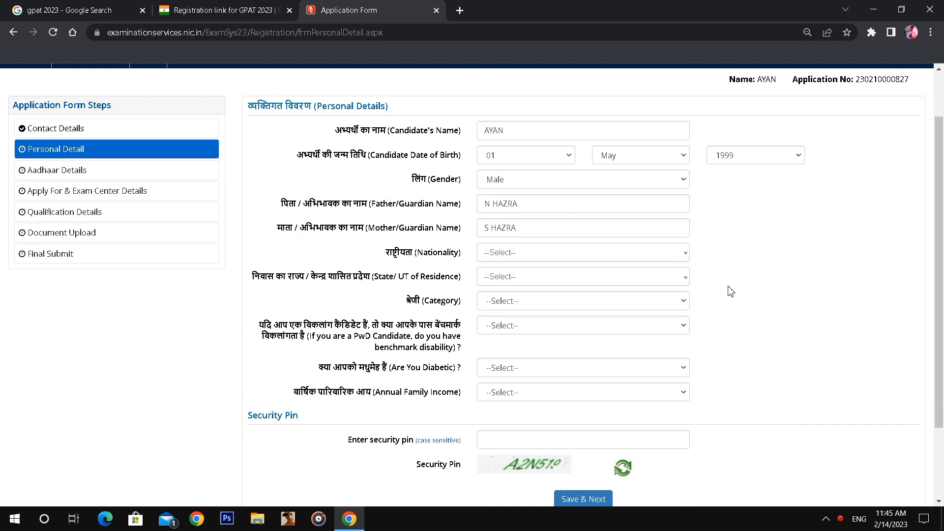
pyautogui.scroll(-1, 731, 292)
pyautogui.click(534, 191)
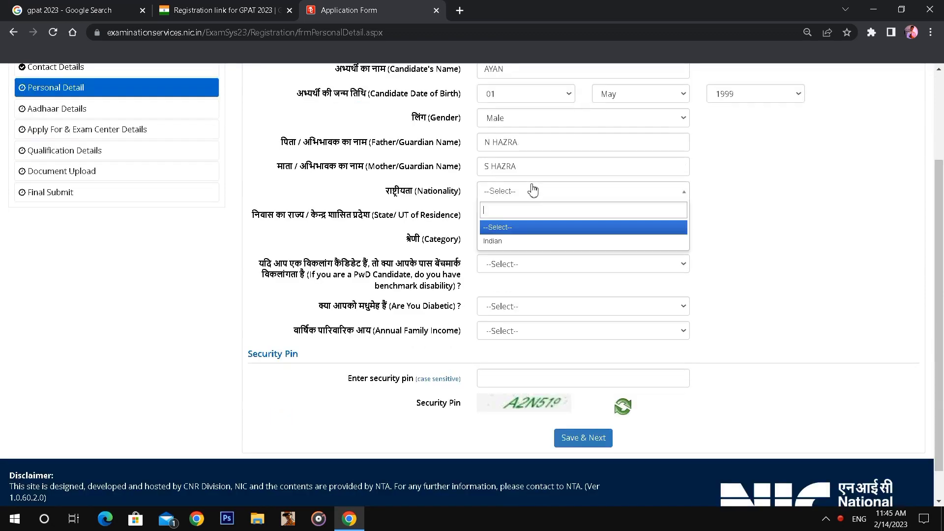
pyautogui.click(515, 239)
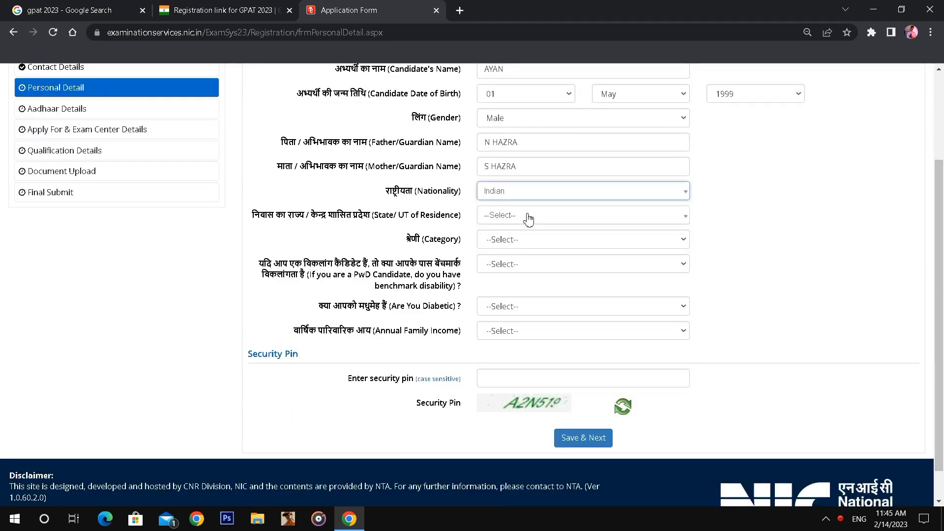
pyautogui.click(529, 219)
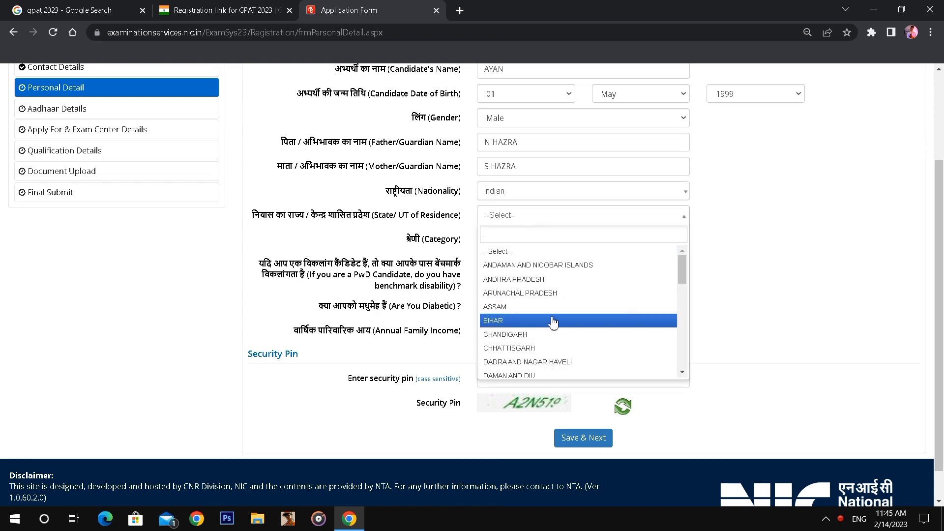
pyautogui.scroll(-8, 554, 325)
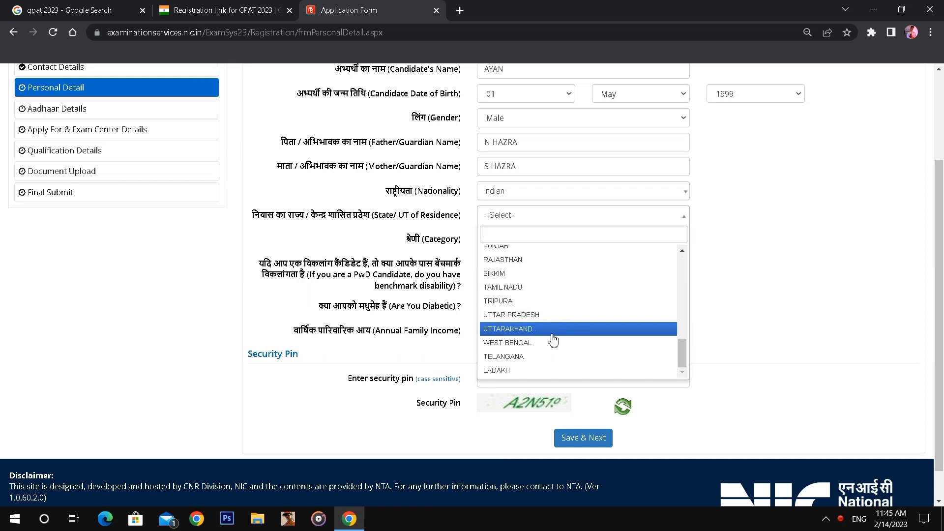
pyautogui.click(556, 343)
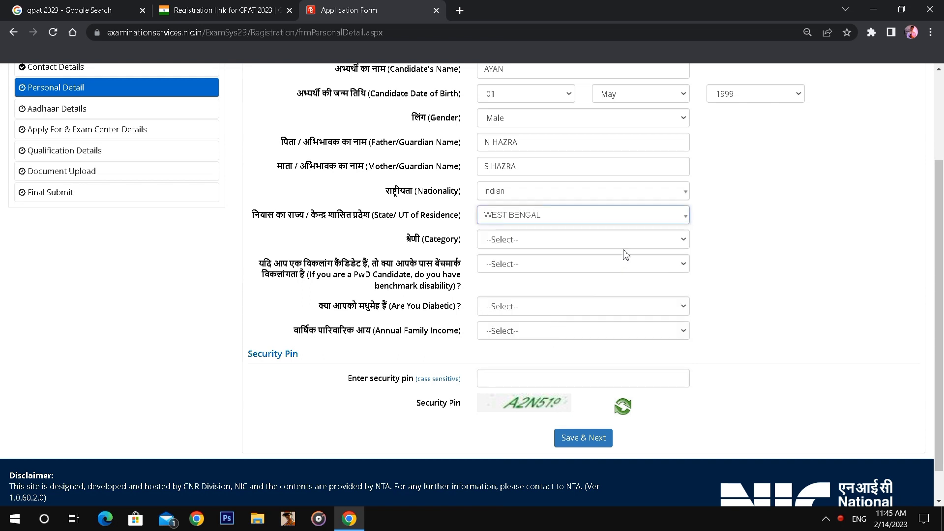
pyautogui.click(570, 240)
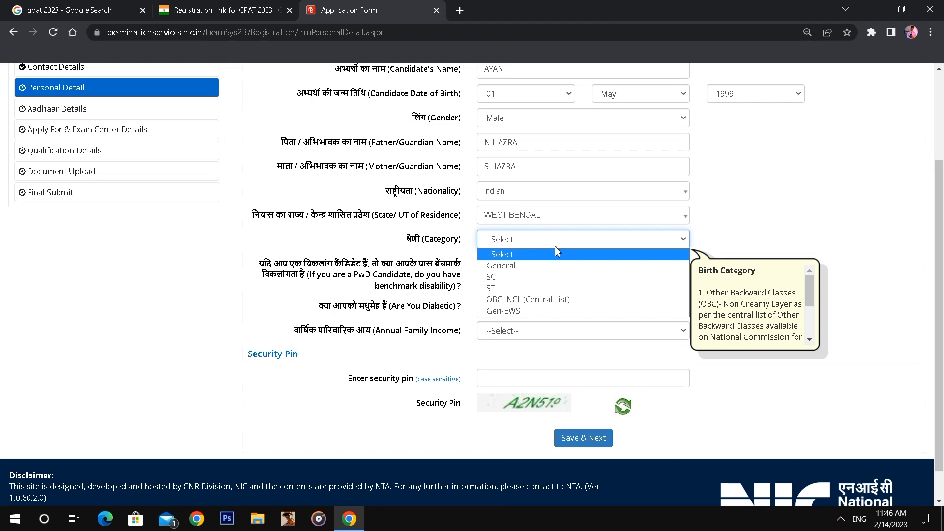
# - Change the Category from OBC-NCL (Central List) to General
pyautogui.scroll(-1, 554, 241)
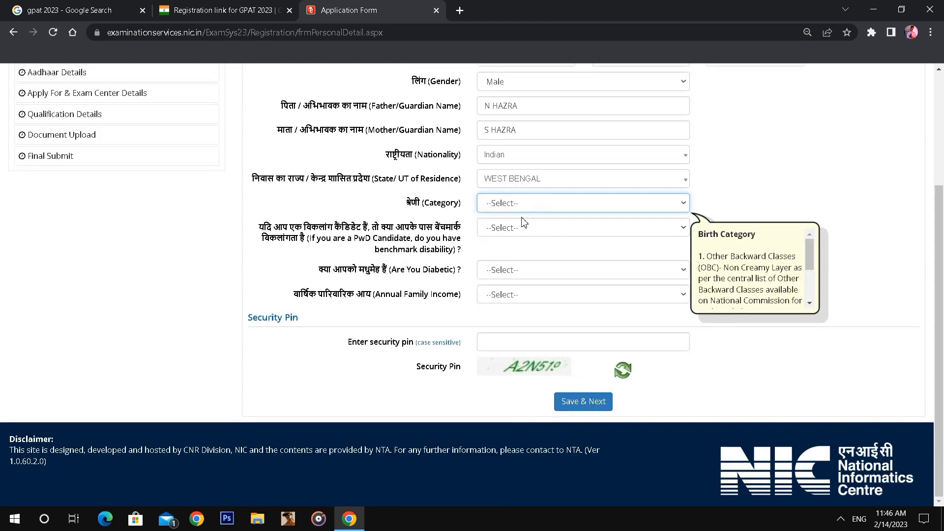
pyautogui.click(533, 205)
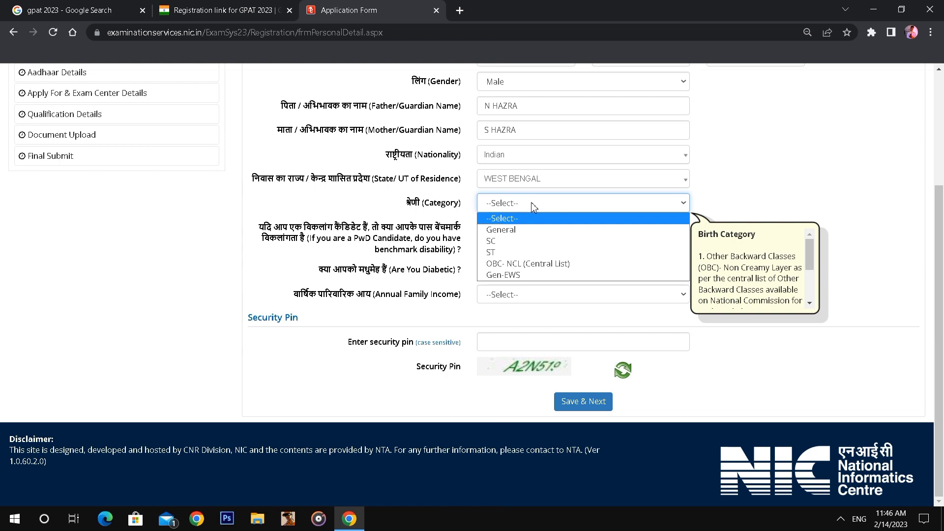
pyautogui.click(578, 262)
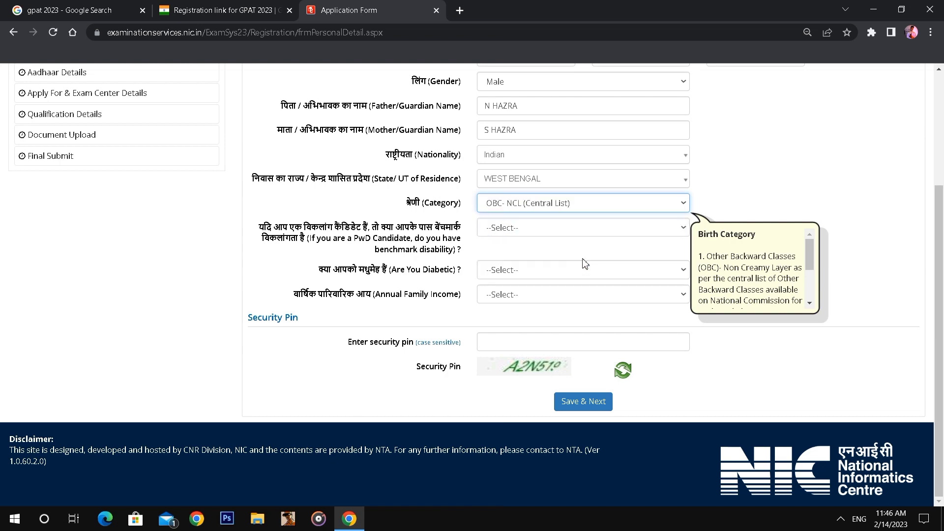
pyautogui.click(597, 202)
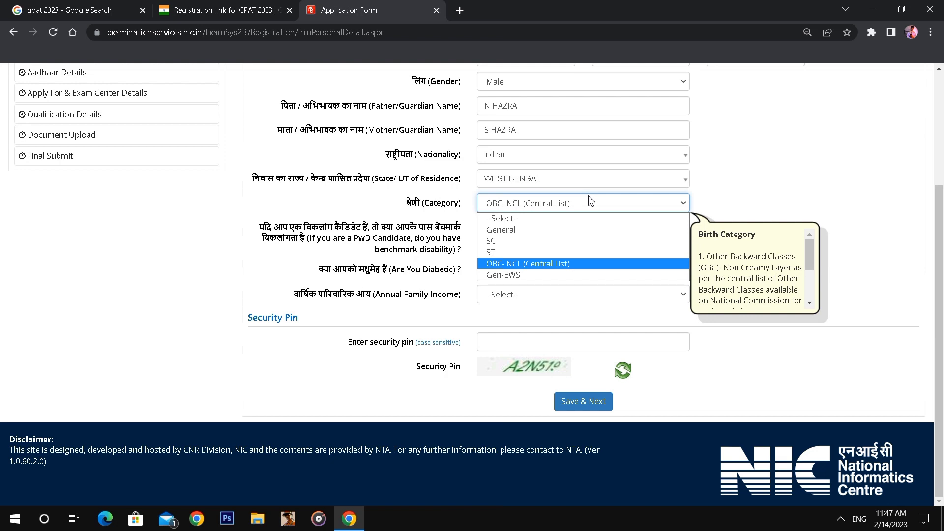
pyautogui.click(506, 230)
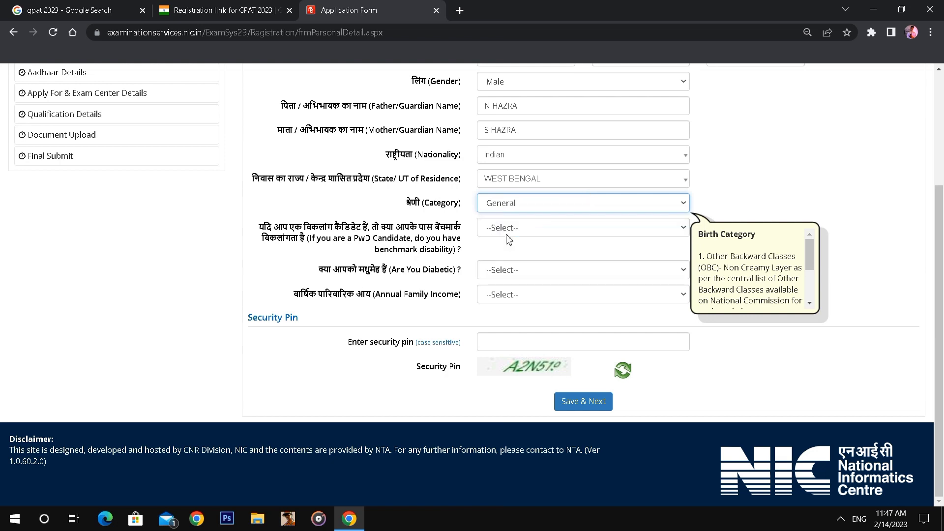
pyautogui.click(547, 234)
# - Answer No to PwD and Diabetic, and set annual family income to RS. 800001 AND ABOVE
pyautogui.click(512, 265)
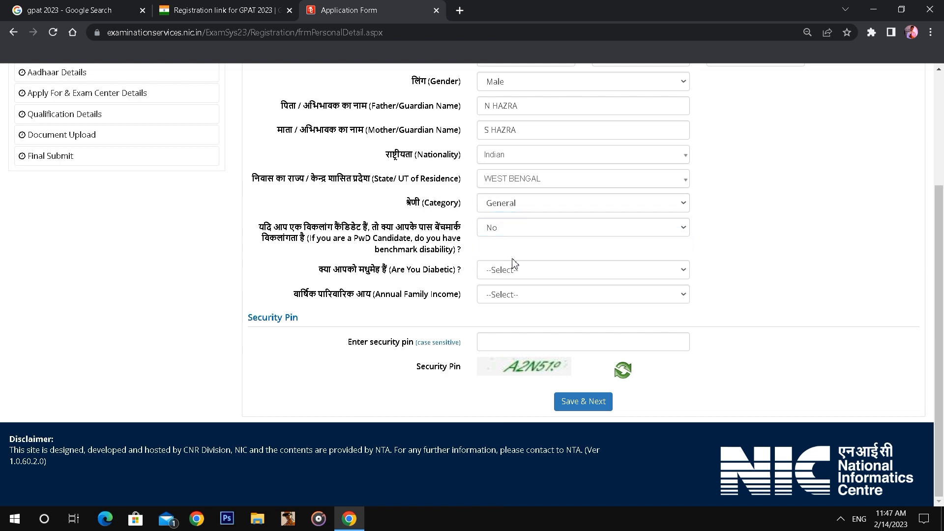
pyautogui.click(515, 268)
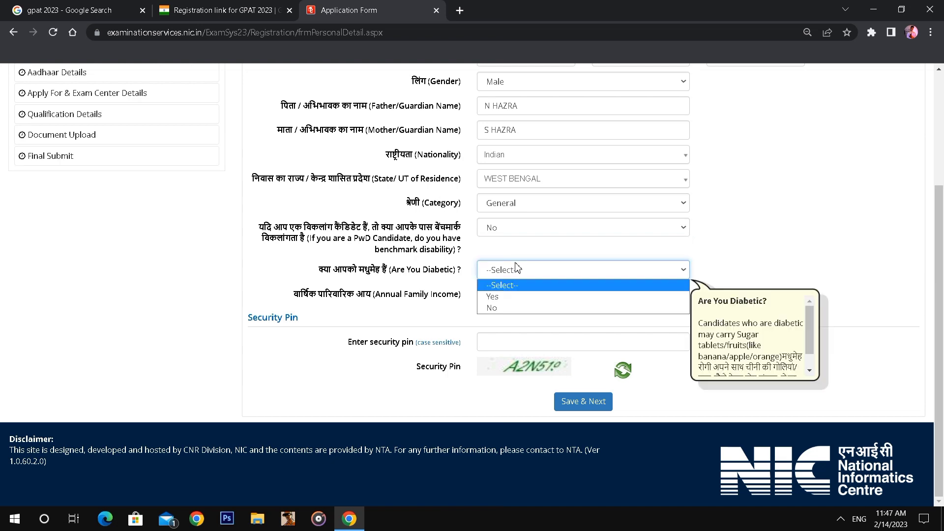
pyautogui.click(512, 309)
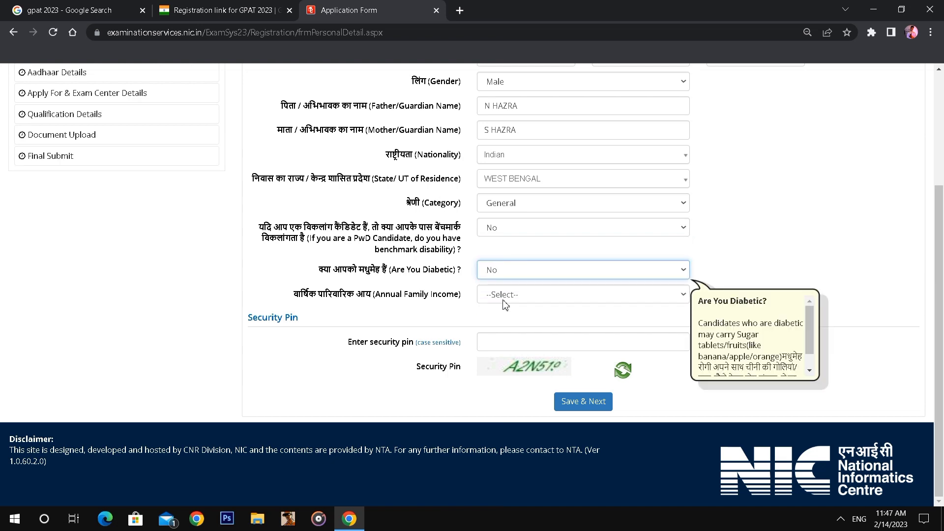
pyautogui.click(504, 294)
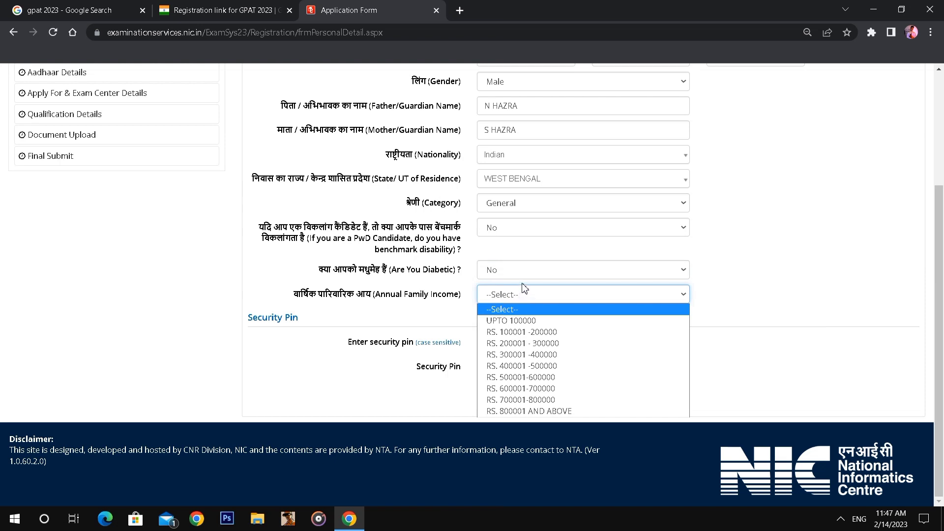
pyautogui.click(545, 410)
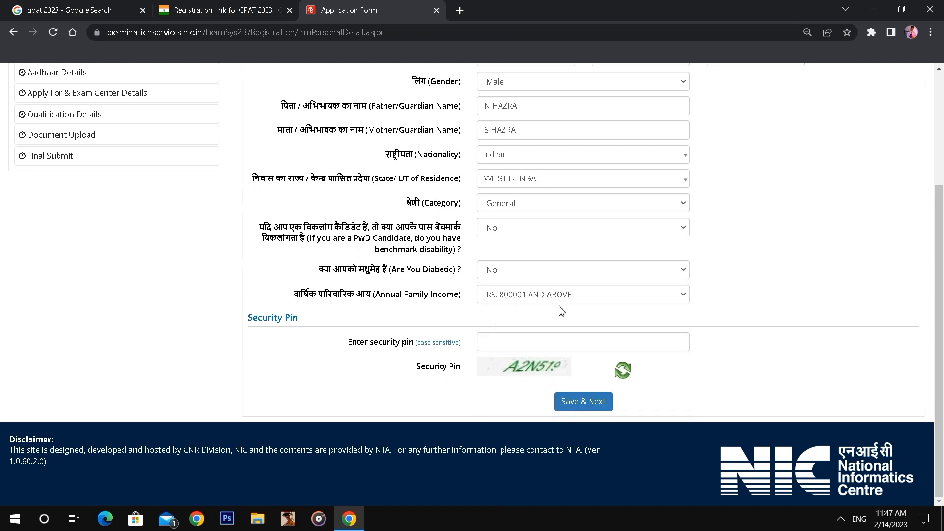
# - Enter the captcha security pin and save the personal details, confirming with Yes
pyautogui.click(522, 348)
pyautogui.write('A')
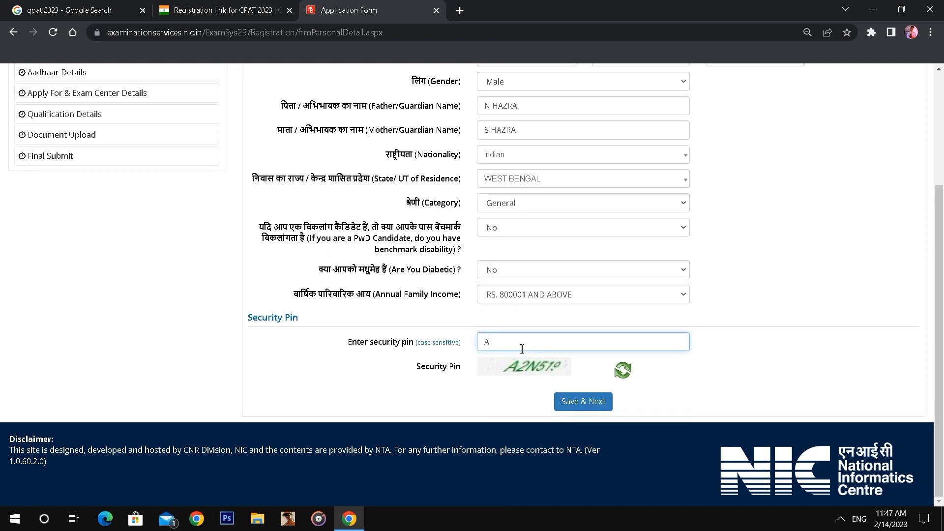
pyautogui.write('2N519')
pyautogui.click(606, 402)
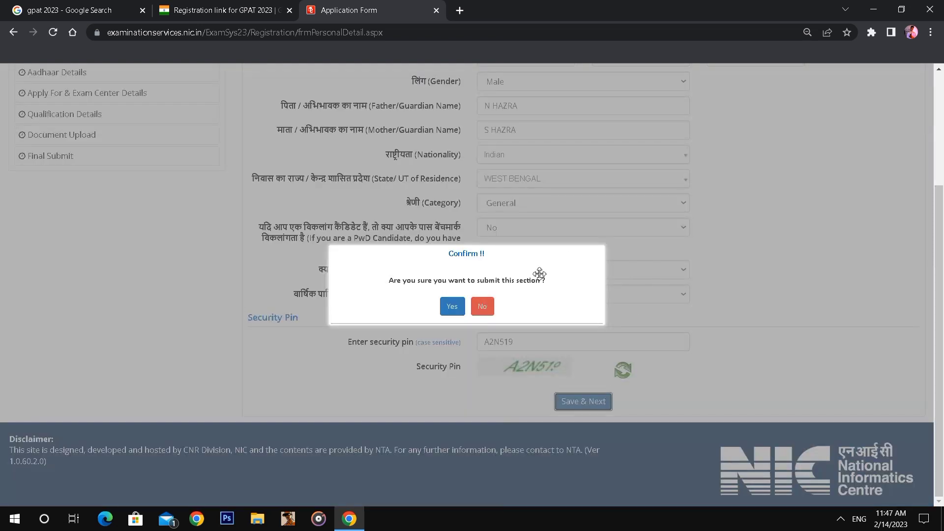
pyautogui.click(453, 306)
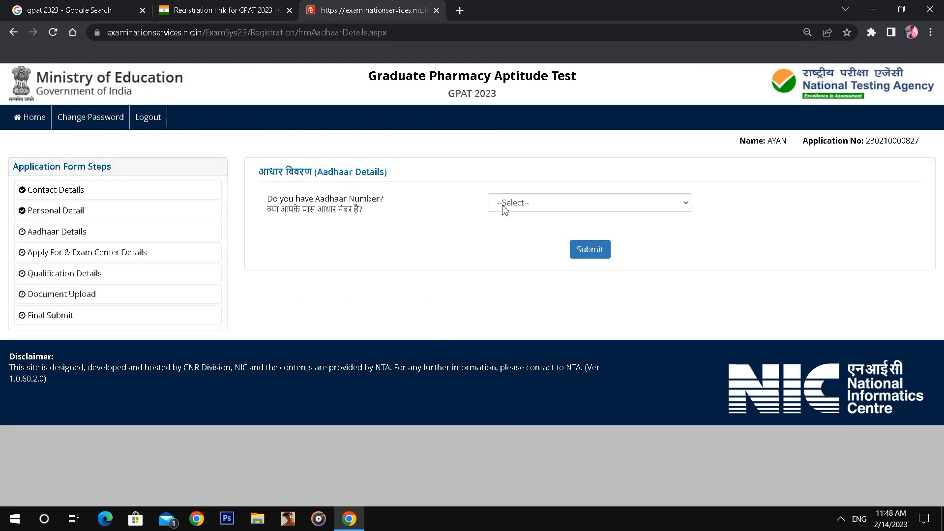
# - Answer Yes to 'Do you have Aadhaar Number?', submit it and confirm with OK
pyautogui.click(503, 206)
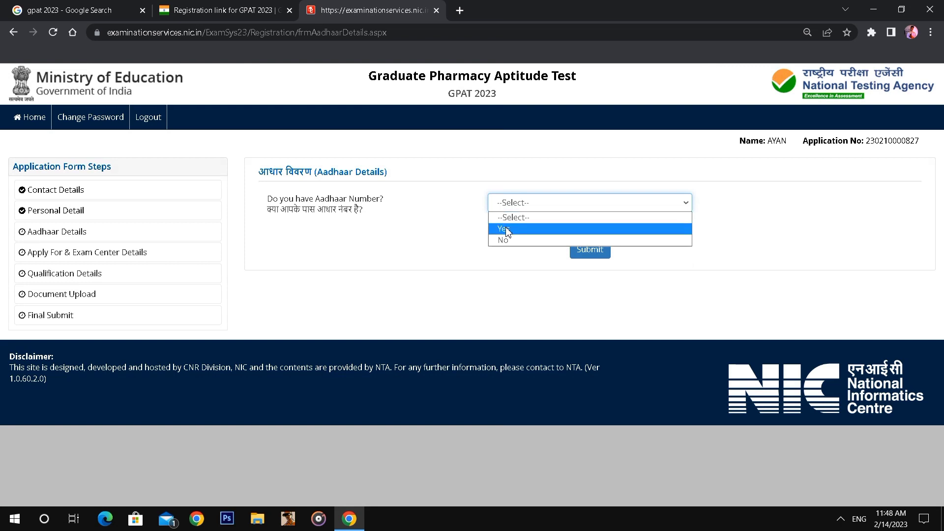
pyautogui.click(507, 229)
pyautogui.click(520, 204)
pyautogui.click(519, 239)
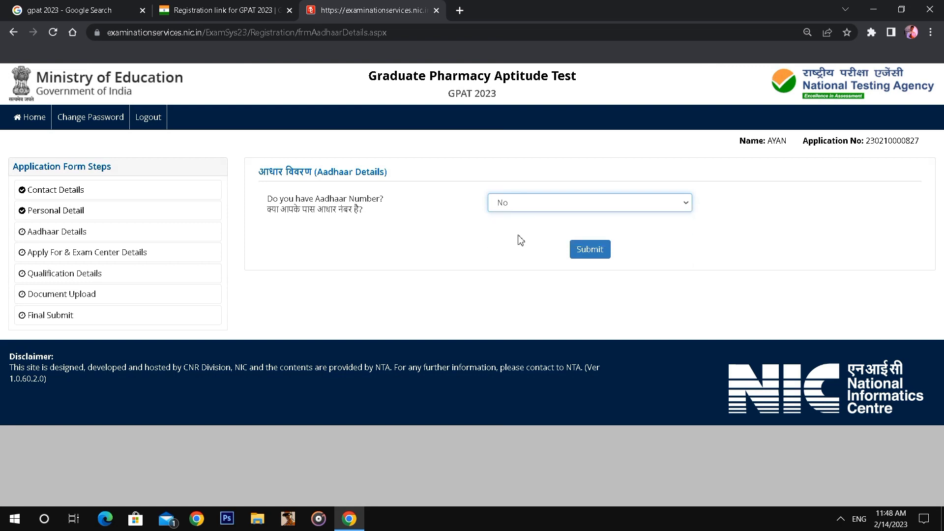
pyautogui.click(583, 270)
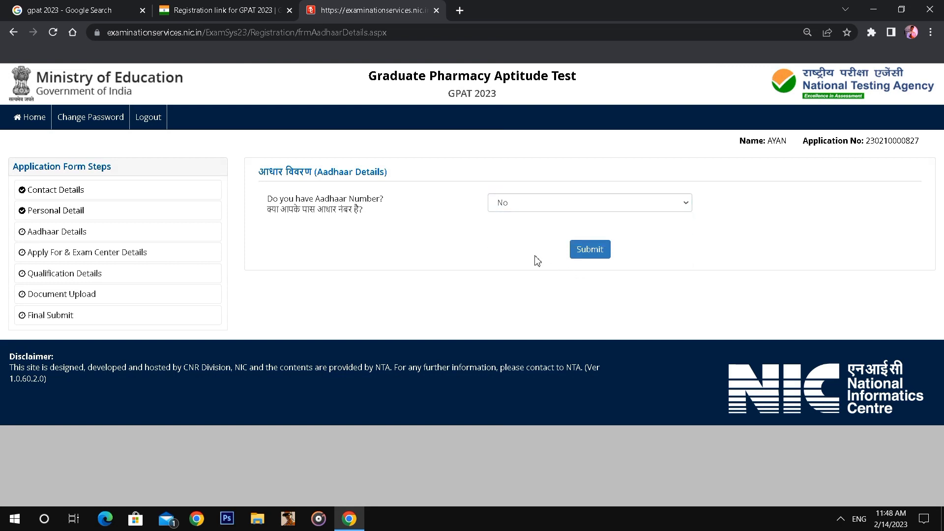
pyautogui.click(531, 205)
pyautogui.click(525, 216)
pyautogui.click(526, 206)
pyautogui.click(520, 229)
pyautogui.click(590, 254)
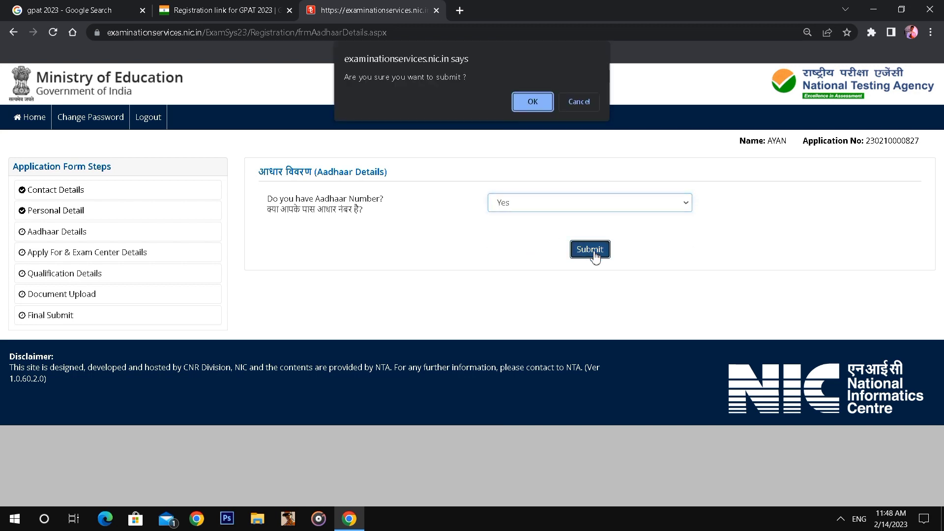
pyautogui.click(536, 102)
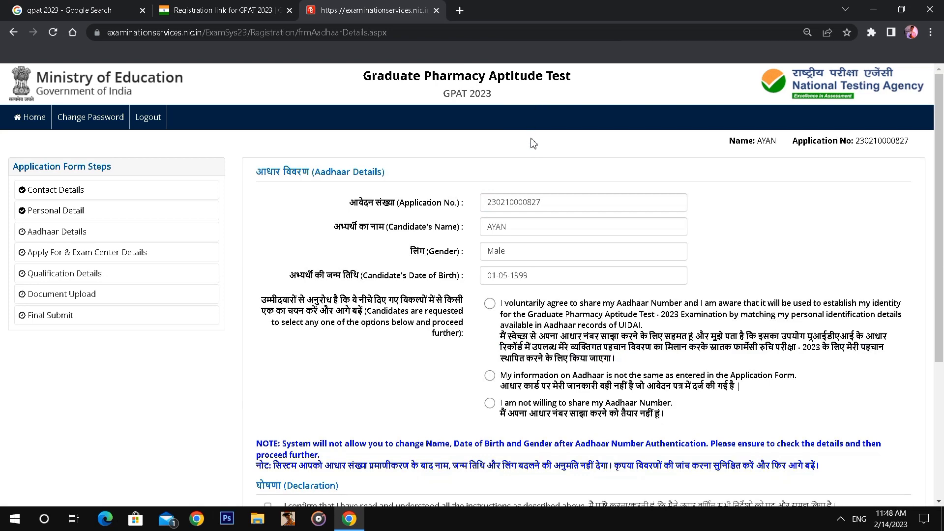
# - Select 'I am not willing to share my Aadhaar Number' and tick the declaration
pyautogui.scroll(-3, 541, 163)
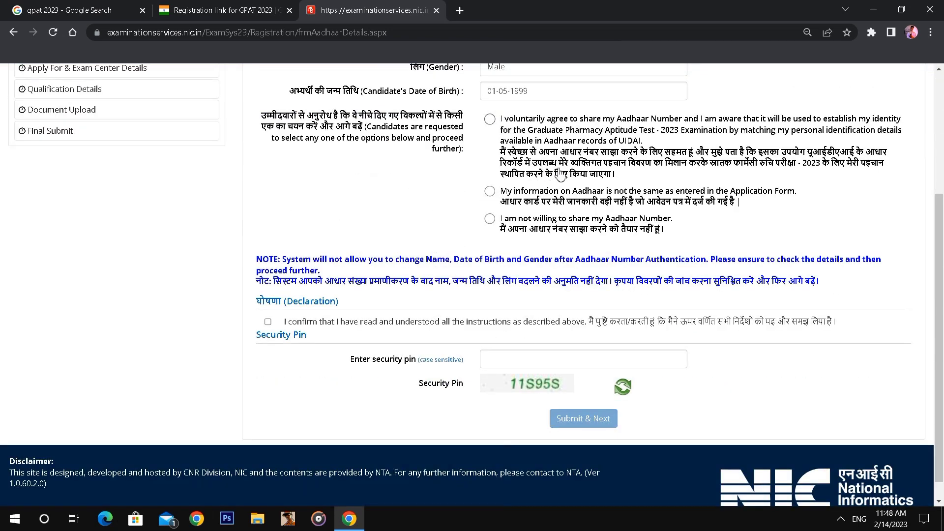
pyautogui.scroll(2, 558, 177)
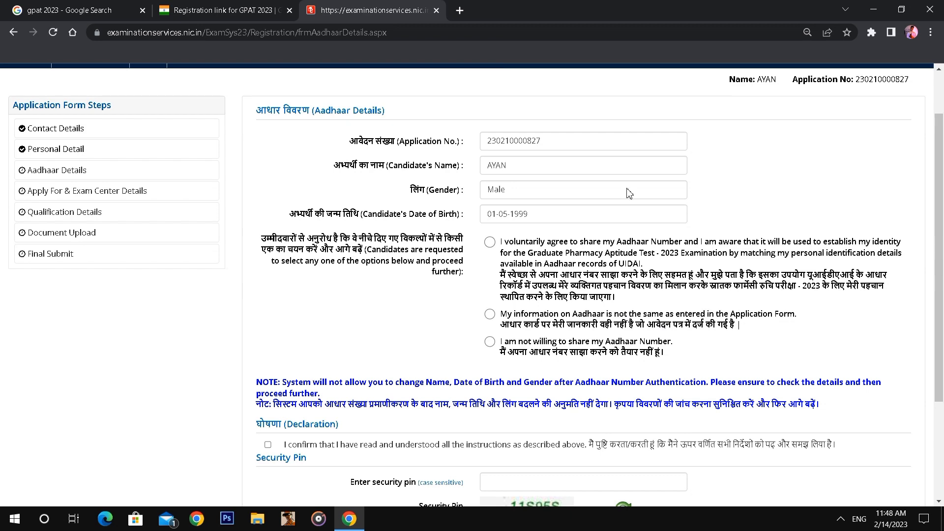
pyautogui.click(490, 242)
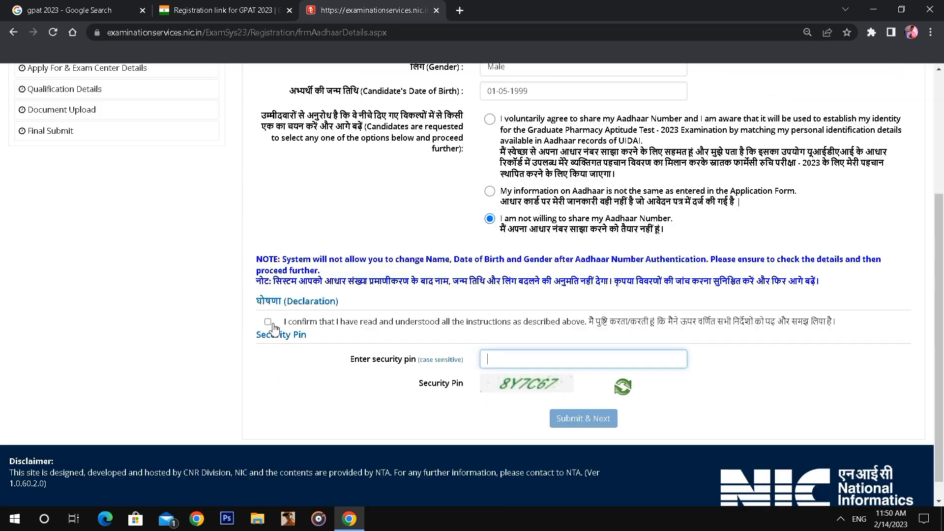
pyautogui.click(268, 321)
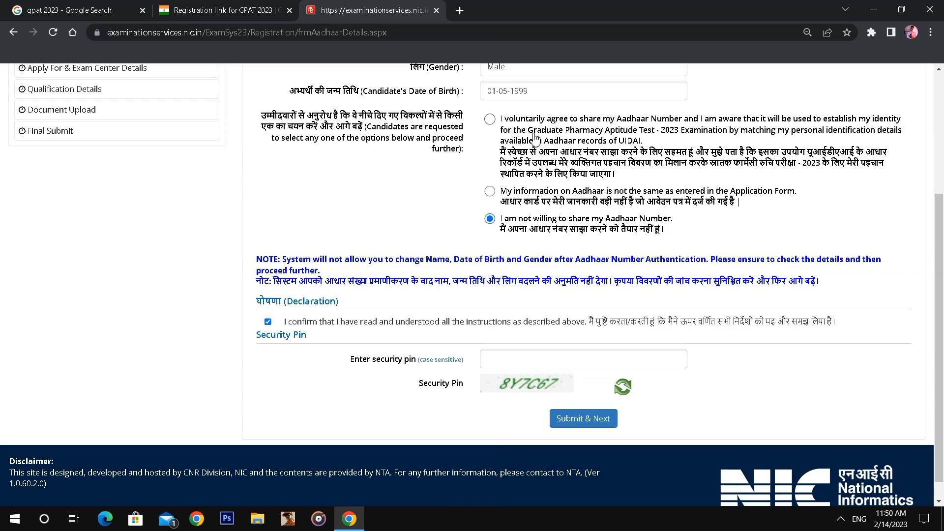
# - Enter the security pin, then submit the Aadhaar details and confirm with OK
pyautogui.click(556, 361)
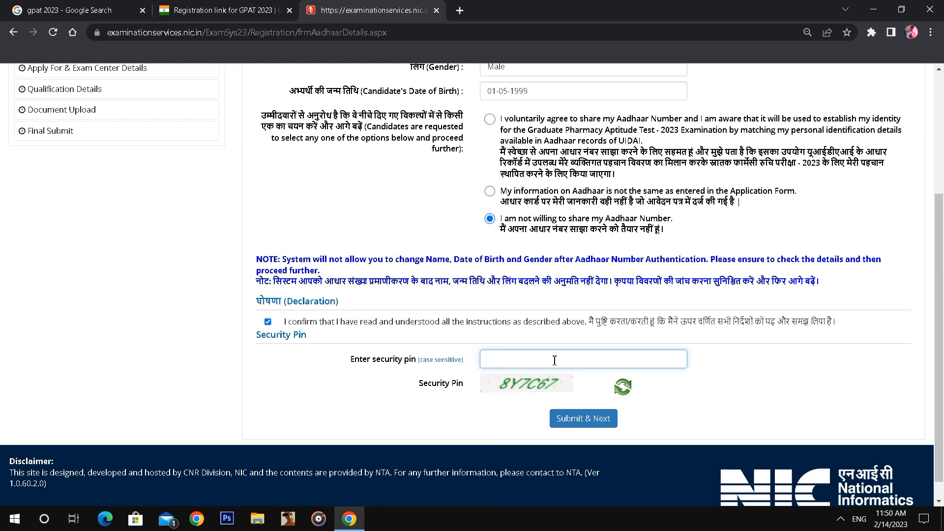
pyautogui.write('8y7')
pyautogui.press('BackSpace')
pyautogui.press('BackSpace')
pyautogui.write('Y')
pyautogui.click(590, 417)
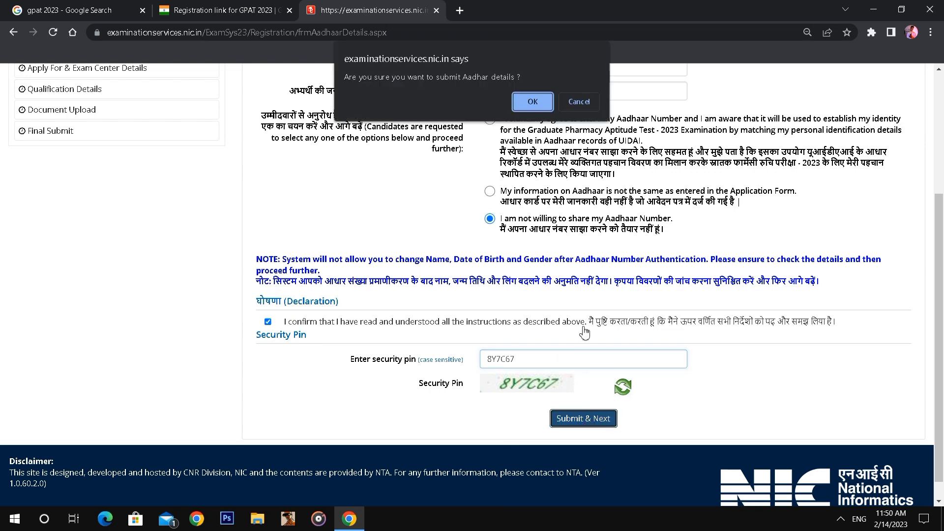
pyautogui.click(535, 100)
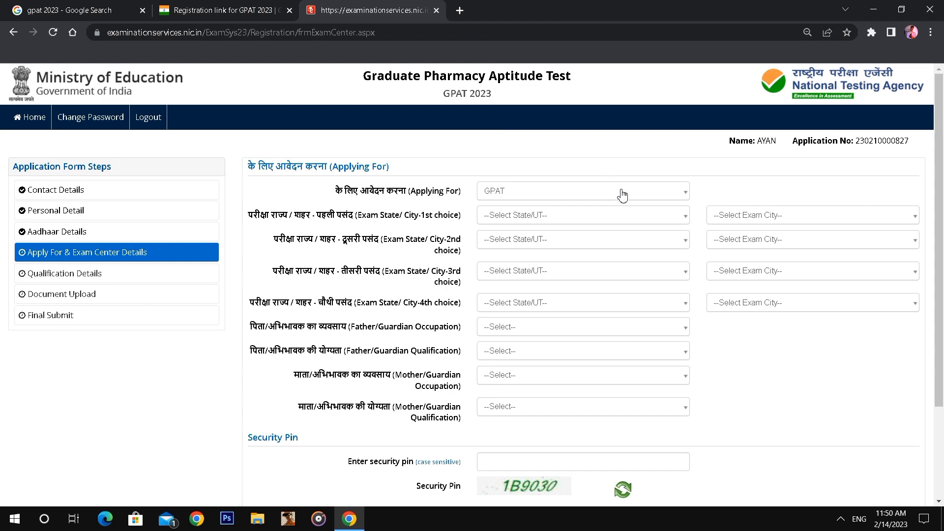
# - Set exam centre choices: Chhattisgarh/Raipur first, Chhattisgarh/Bhilai Nagar/Durg second
pyautogui.scroll(-3, 580, 202)
pyautogui.scroll(3, 580, 226)
pyautogui.click(568, 222)
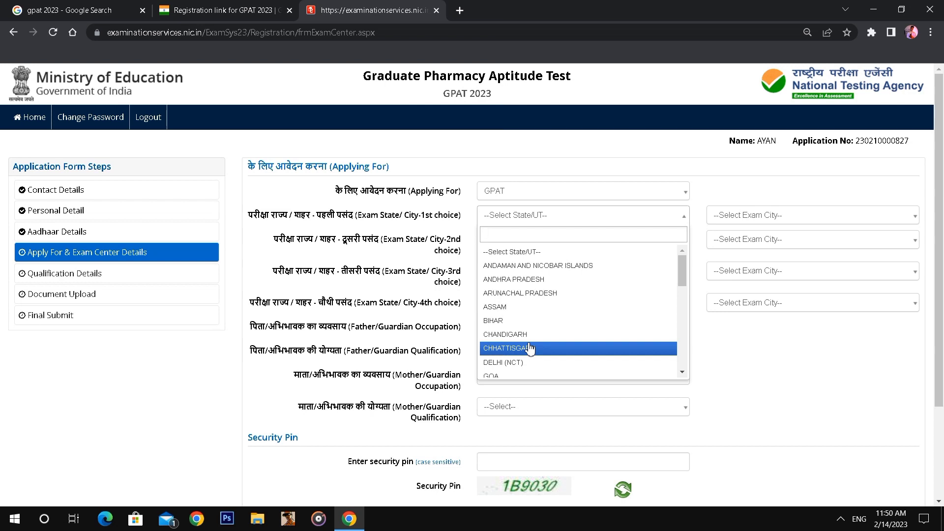
pyautogui.click(530, 348)
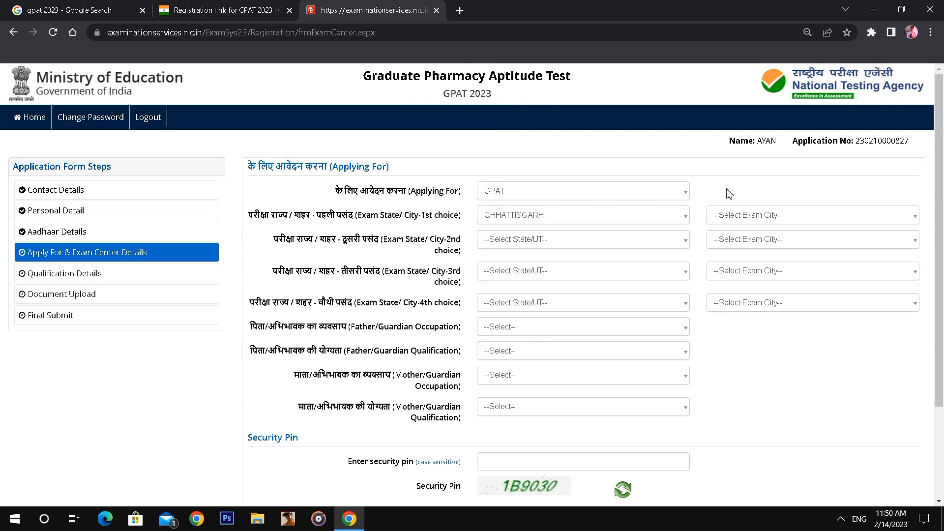
pyautogui.click(735, 216)
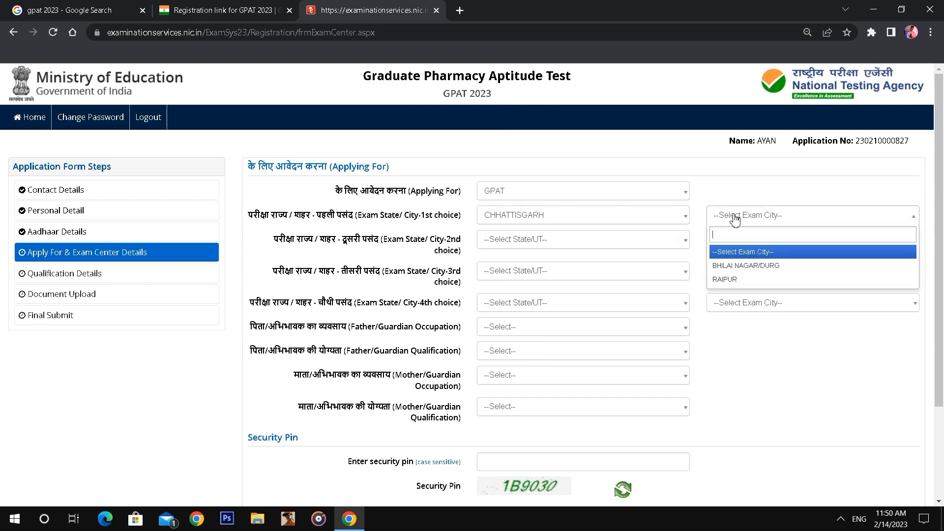
pyautogui.click(755, 281)
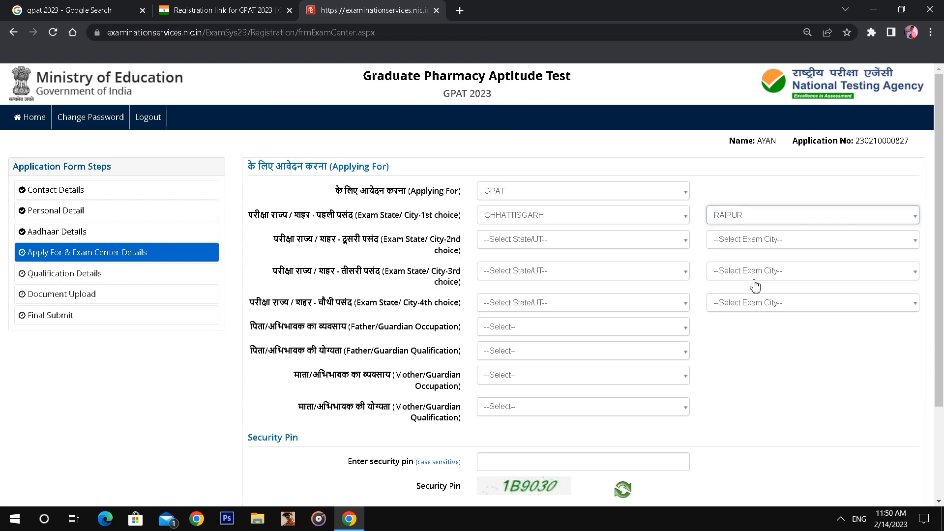
pyautogui.click(622, 241)
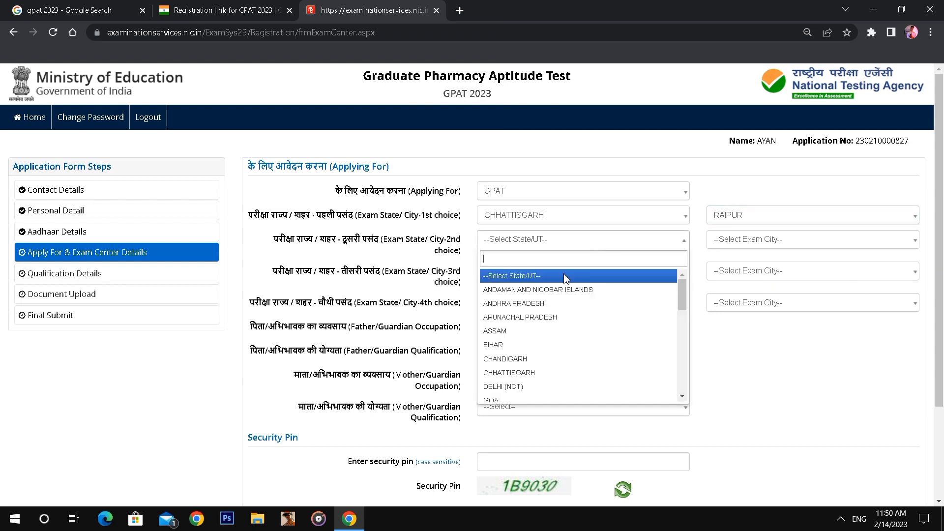
pyautogui.click(516, 372)
pyautogui.click(758, 245)
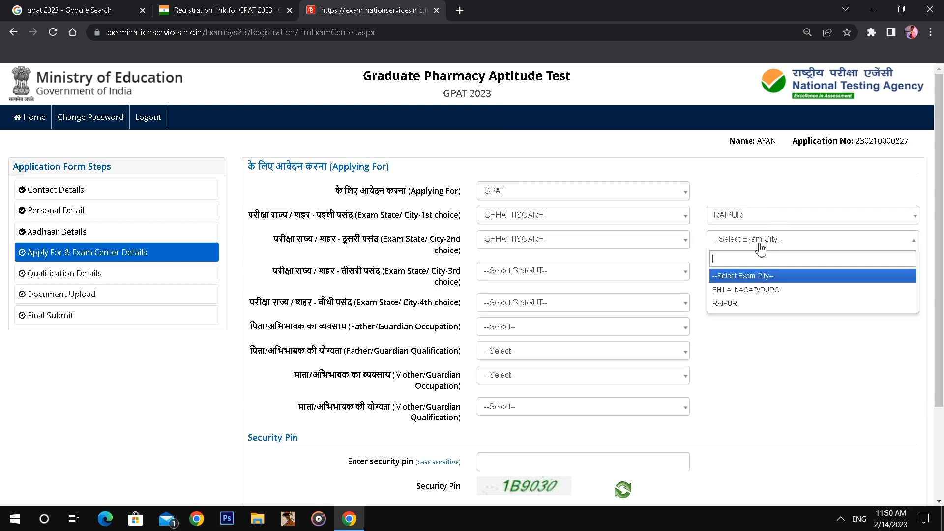
pyautogui.click(758, 290)
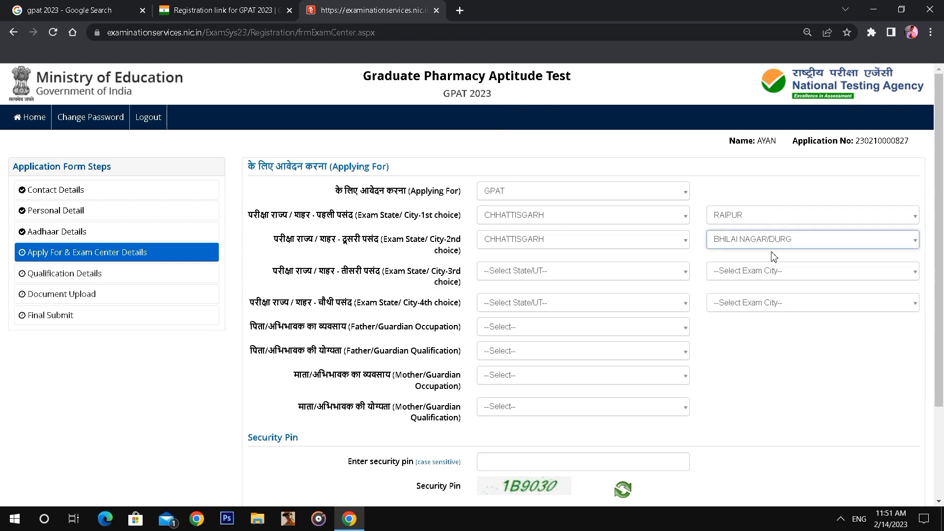
# - Set the third choice to West Bengal/Kolkata after dismissing the duplicate-choice warning
pyautogui.click(566, 276)
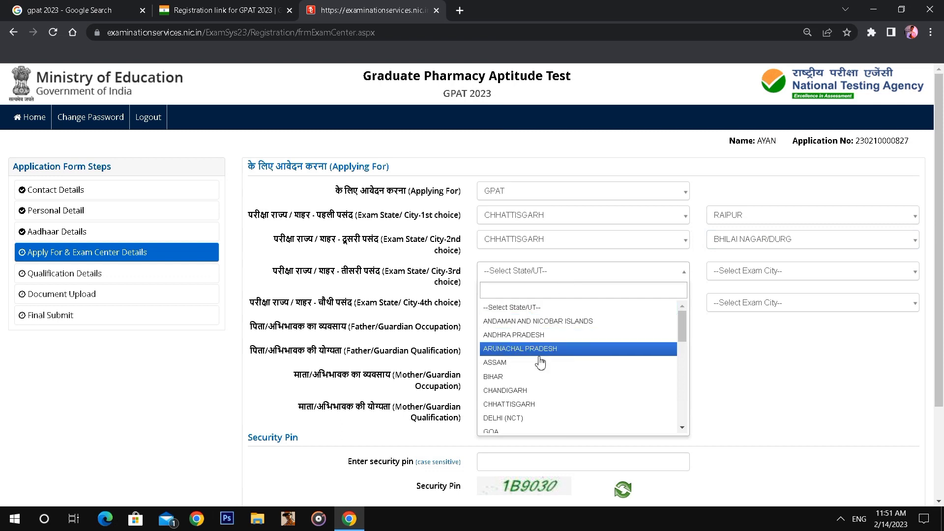
pyautogui.click(541, 404)
pyautogui.click(744, 275)
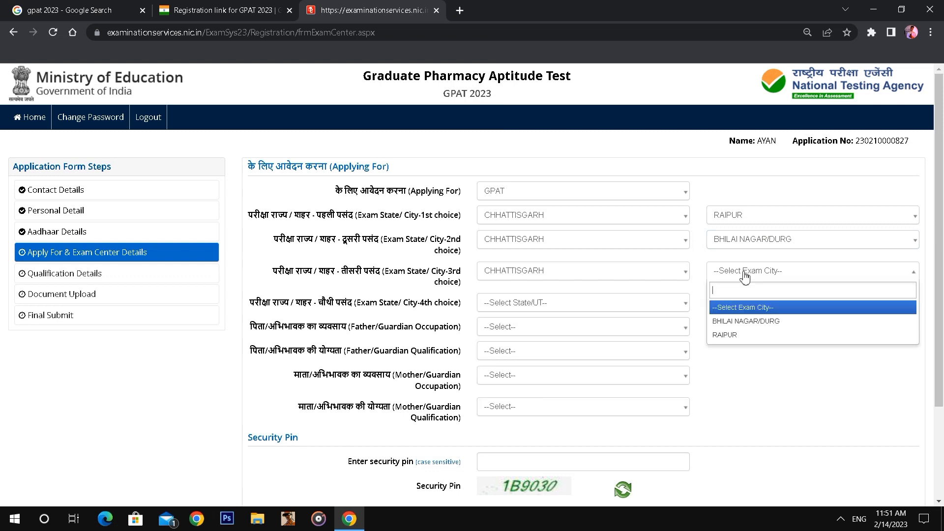
pyautogui.click(743, 321)
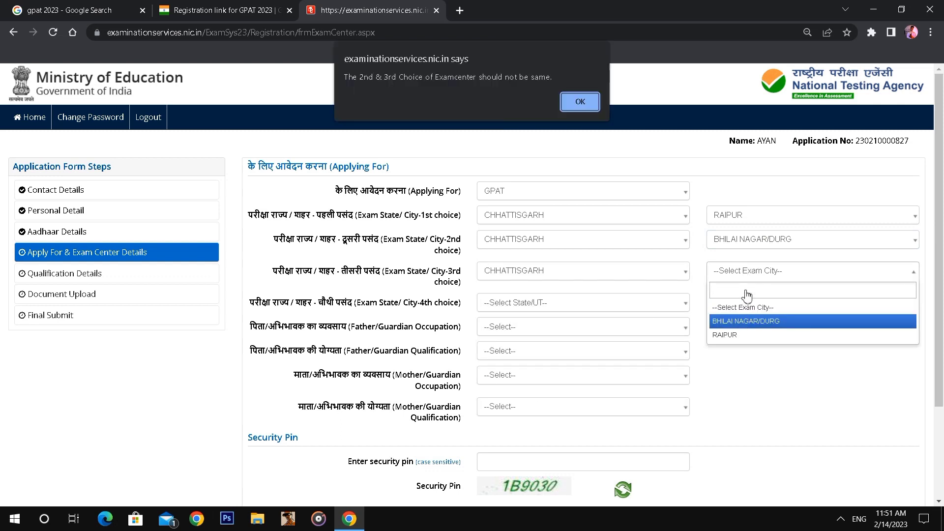
pyautogui.click(580, 102)
pyautogui.click(552, 272)
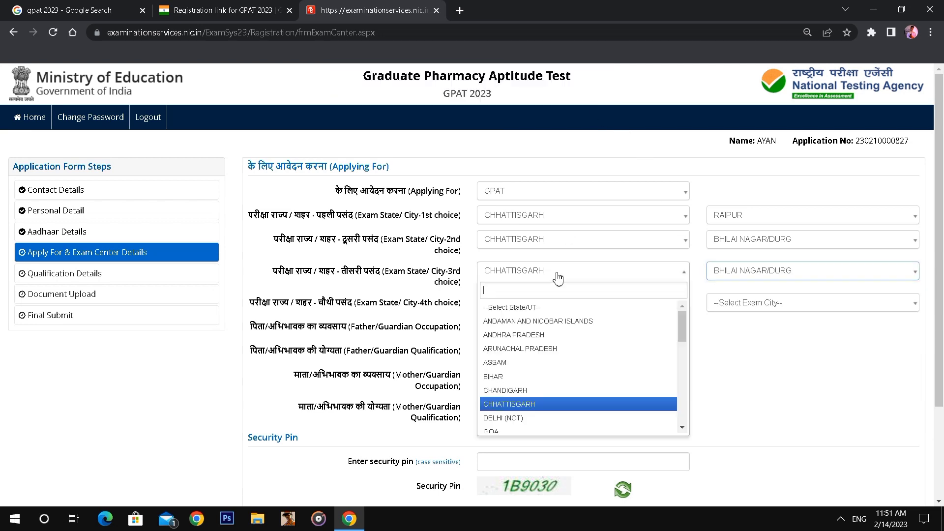
pyautogui.scroll(-1, 556, 305)
pyautogui.scroll(-7, 553, 315)
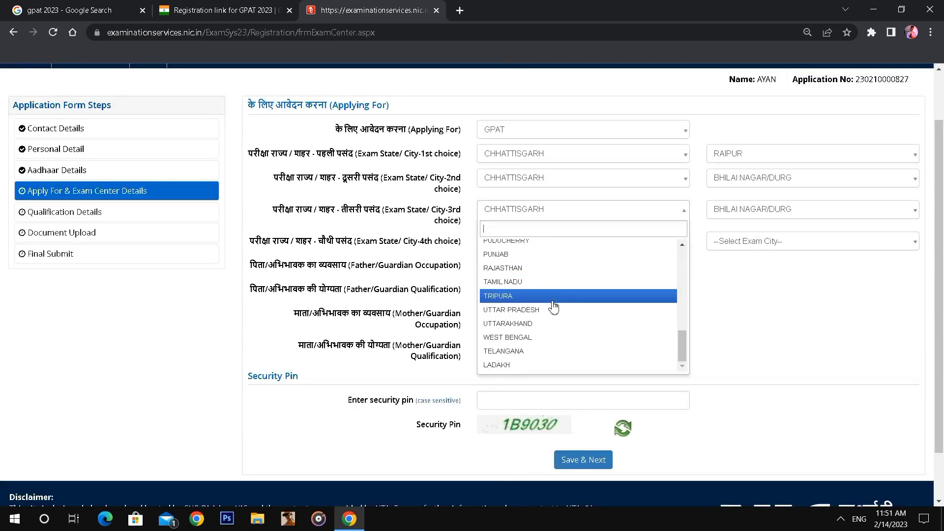
pyautogui.click(516, 338)
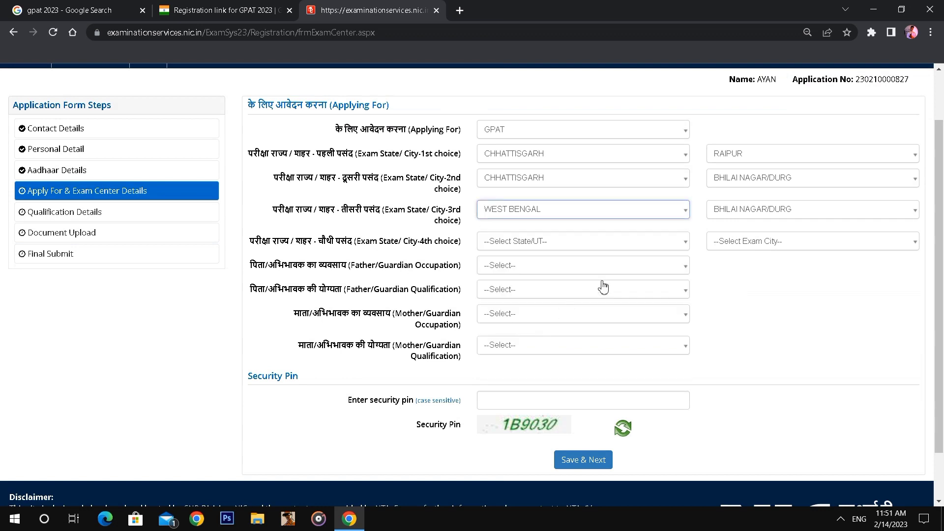
pyautogui.click(721, 209)
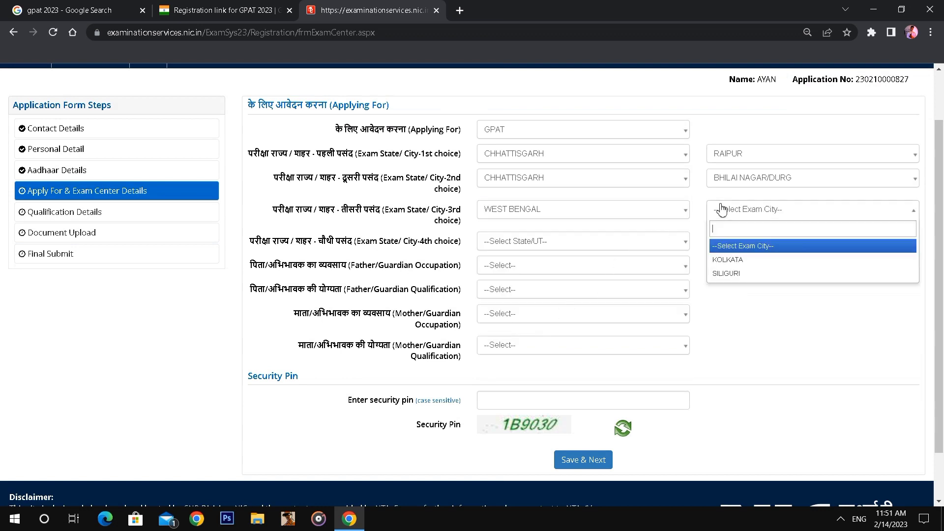
pyautogui.click(735, 262)
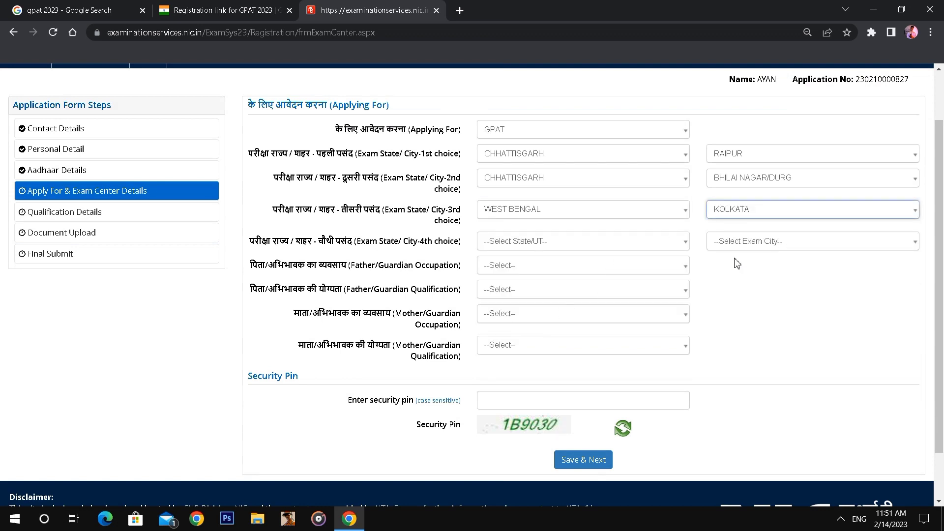
# - Leave the fourth-choice state unselected and move on to father's occupation
pyautogui.click(618, 248)
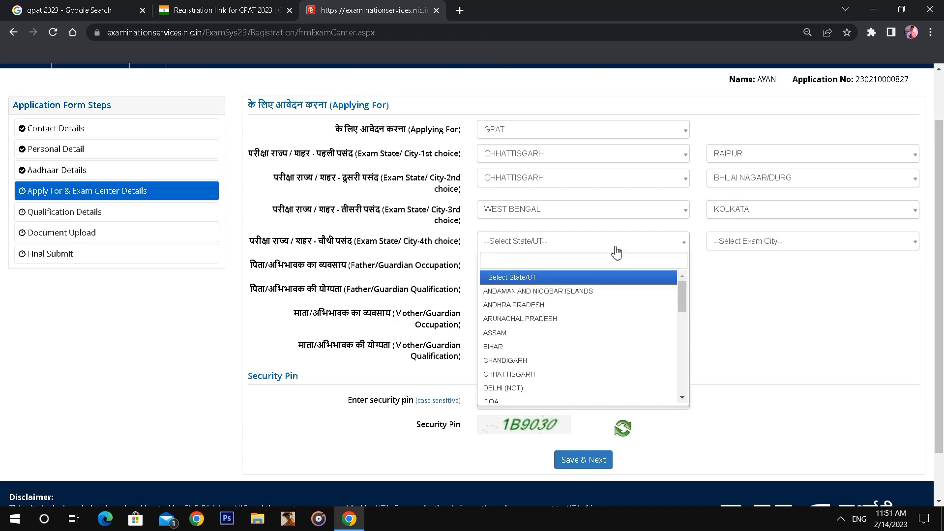
pyautogui.click(744, 288)
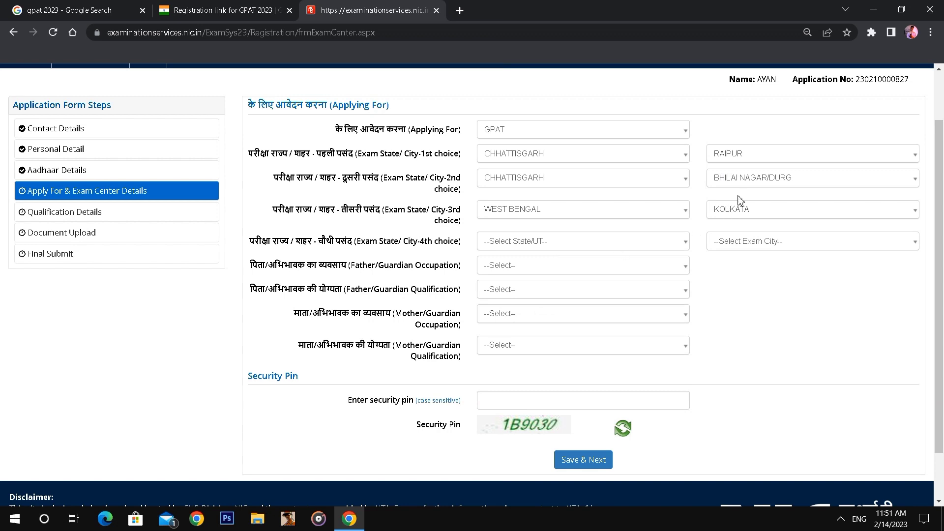
pyautogui.click(518, 265)
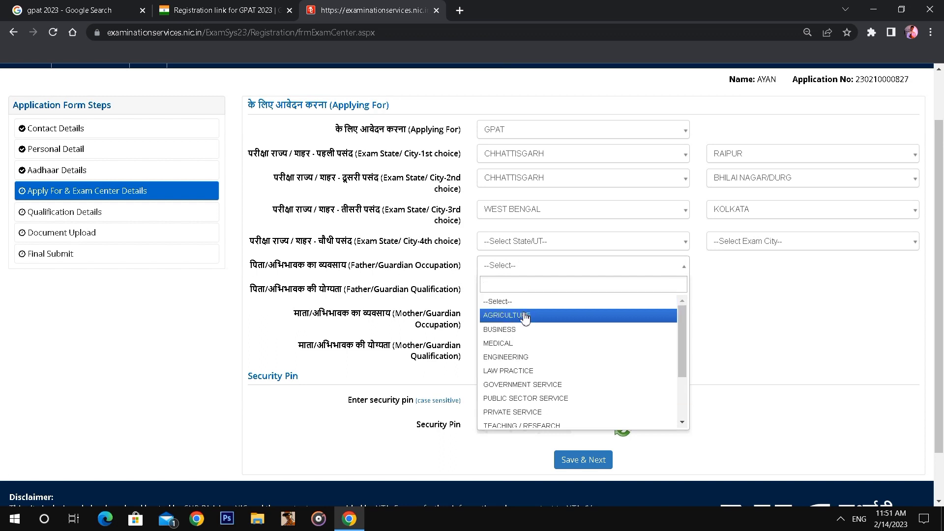
# - Set father's occupation to Government Service and qualification to Post Graduate
pyautogui.click(540, 386)
pyautogui.click(543, 270)
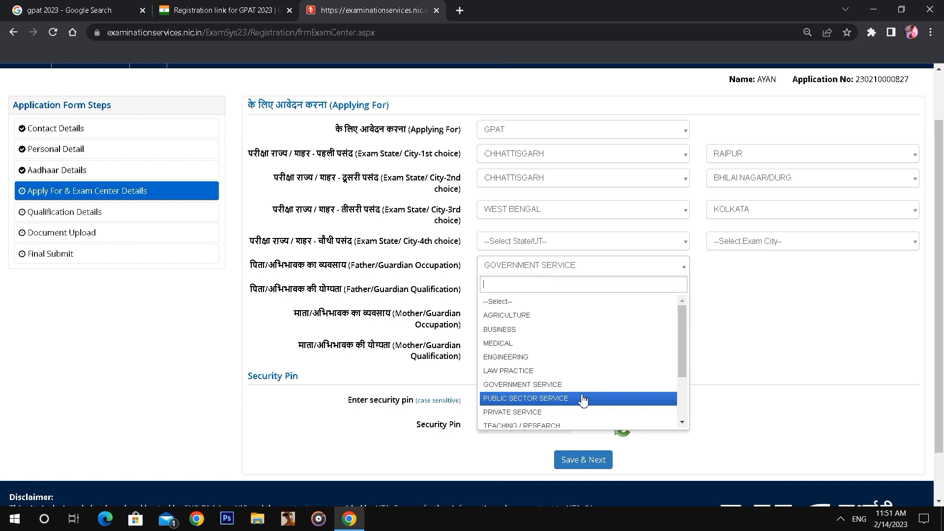
pyautogui.click(560, 384)
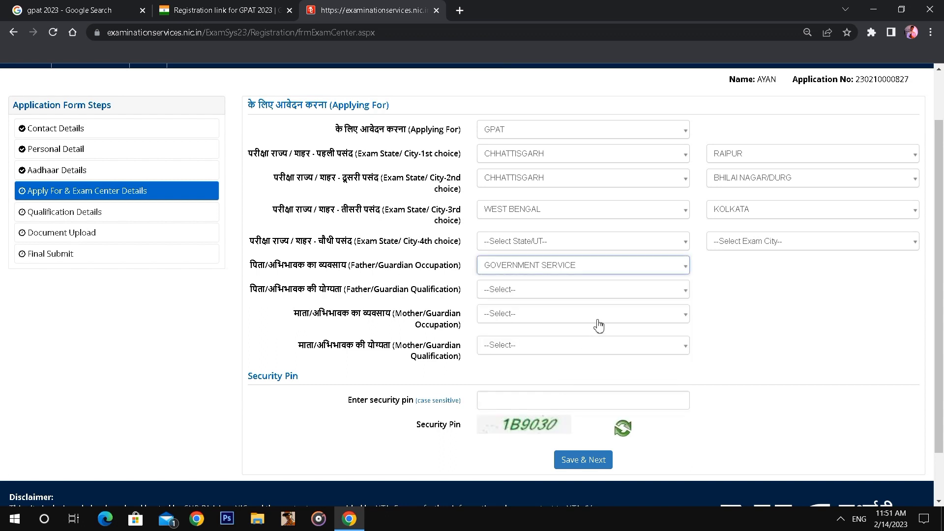
pyautogui.press('Tab')
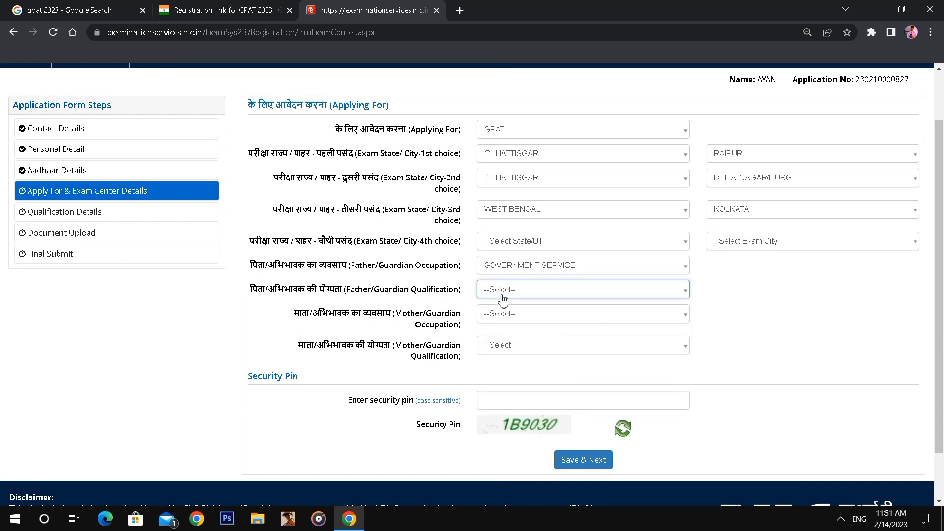
pyautogui.click(504, 295)
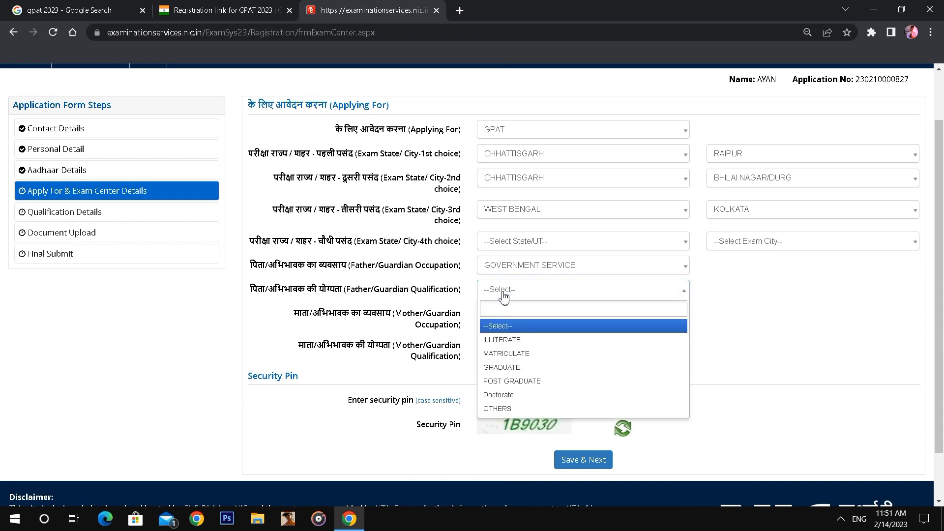
pyautogui.click(522, 386)
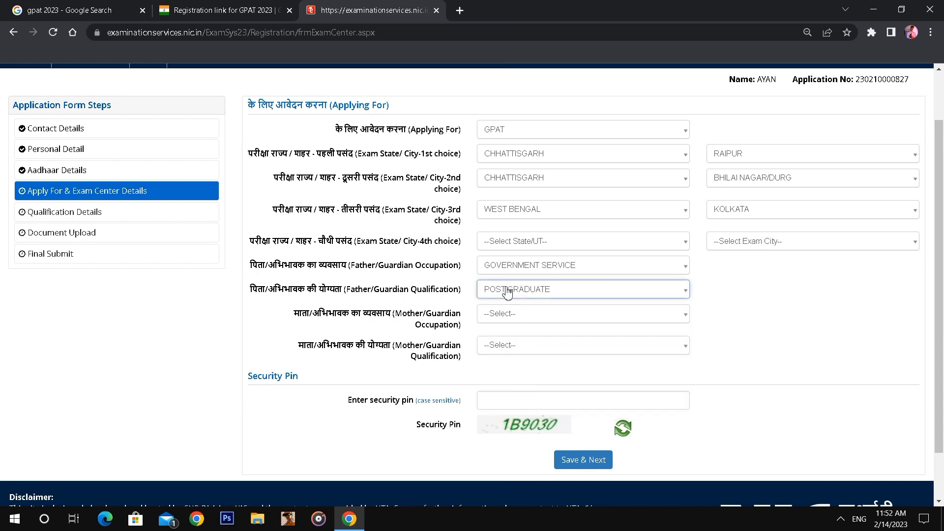
# - Set mother's occupation to Self Employment and qualification to Graduate
pyautogui.click(487, 319)
pyautogui.scroll(-3, 539, 419)
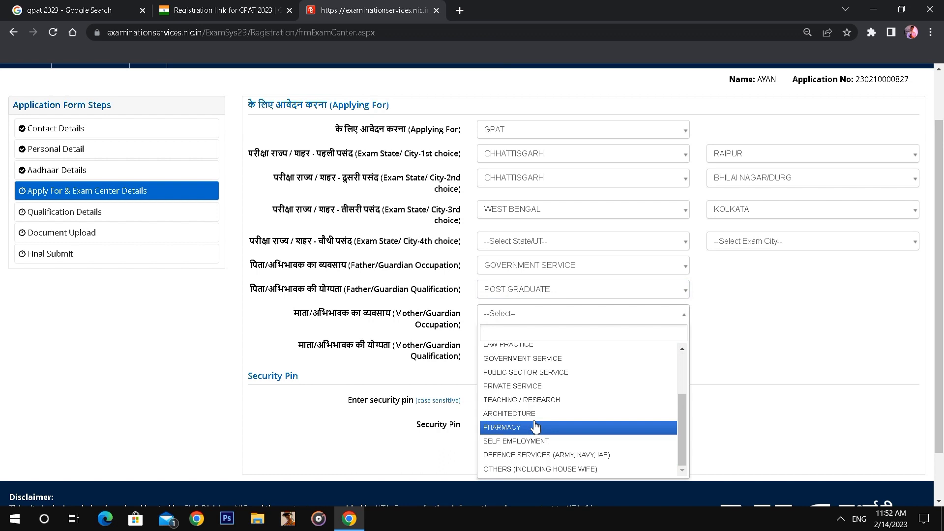
pyautogui.click(537, 299)
pyautogui.click(543, 267)
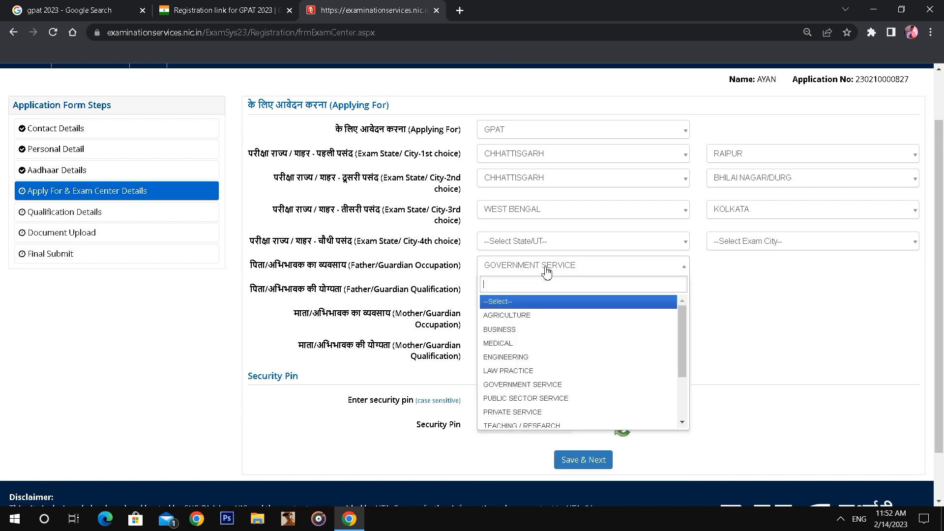
pyautogui.scroll(-3, 530, 390)
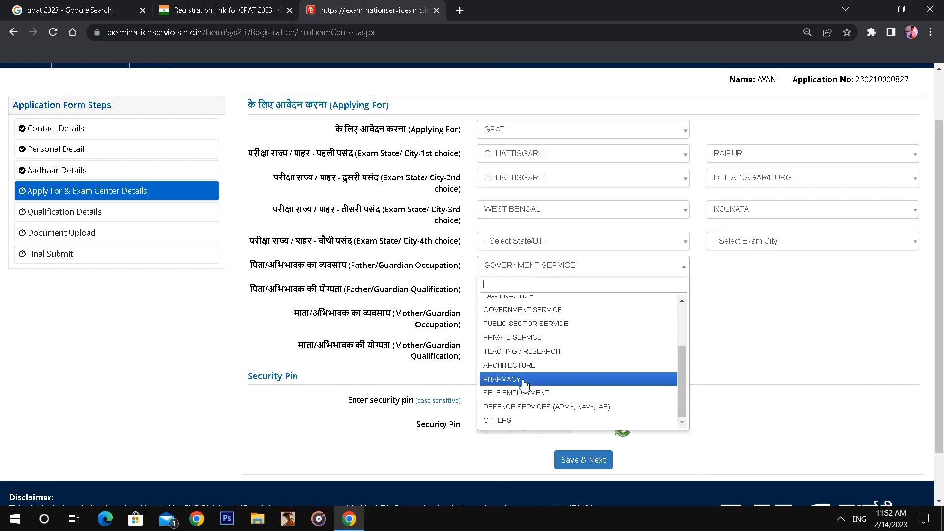
pyautogui.click(737, 322)
pyautogui.click(522, 323)
pyautogui.scroll(-2, 536, 404)
pyautogui.click(551, 442)
pyautogui.click(541, 345)
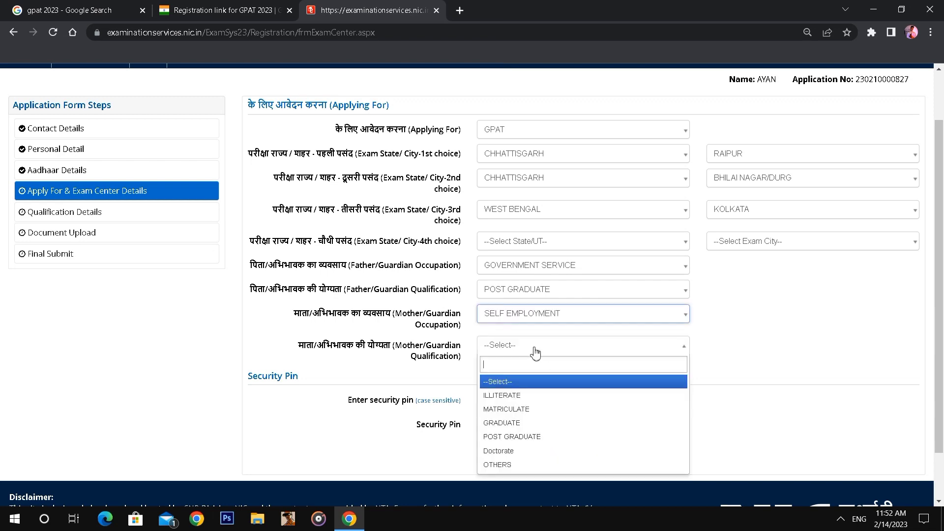
pyautogui.click(511, 424)
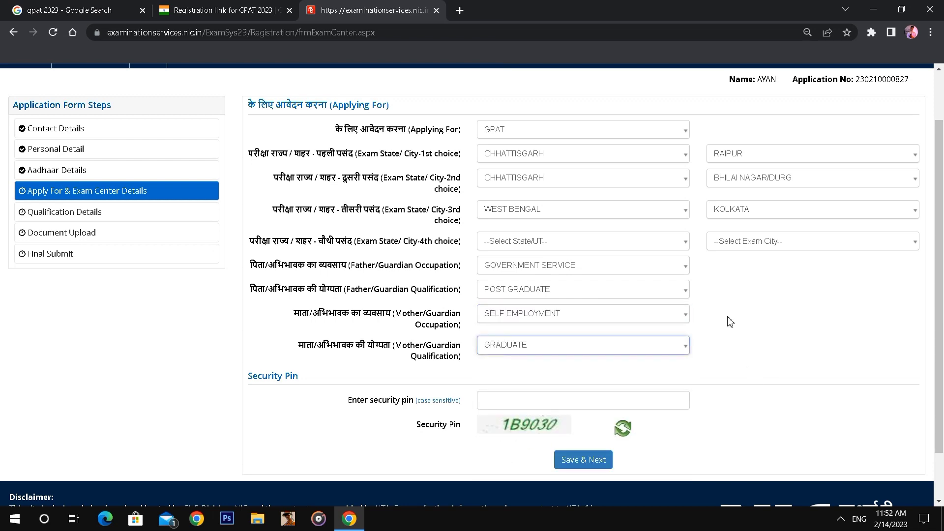
# - Enter the security pin and save, continuing to the qualification details
pyautogui.scroll(-1, 730, 322)
pyautogui.click(560, 347)
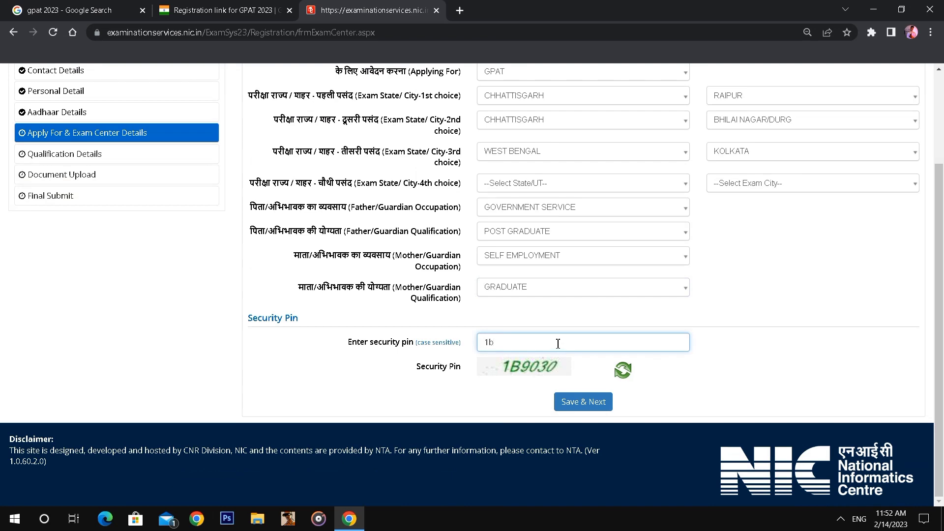
pyautogui.write('1b9030')
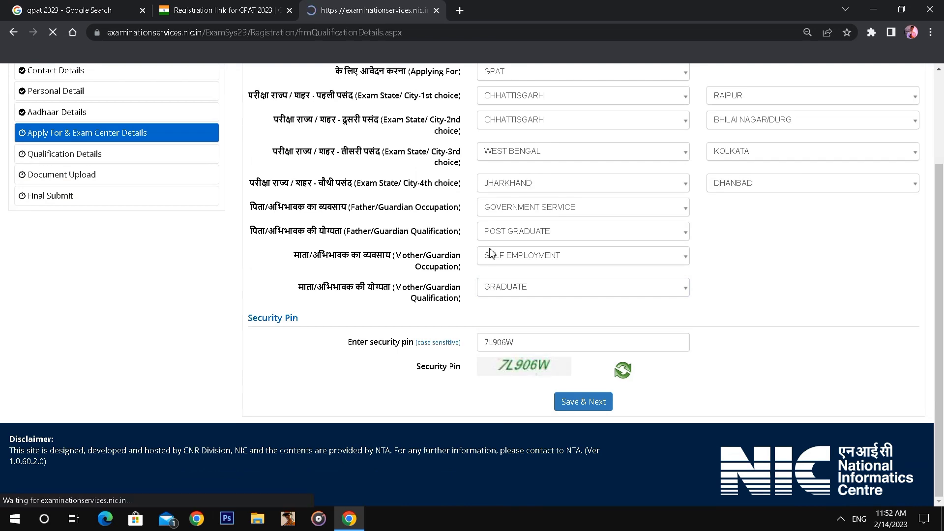
pyautogui.press('Return')
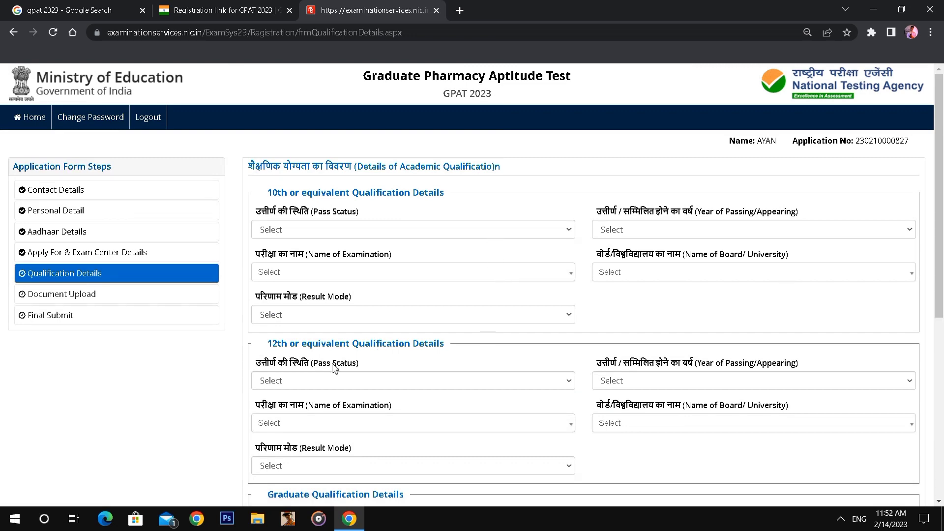
# - Set 10th status to Passed, year 2015, examination '10th or Equivalent'
pyautogui.scroll(-3, 442, 369)
pyautogui.scroll(-1, 620, 342)
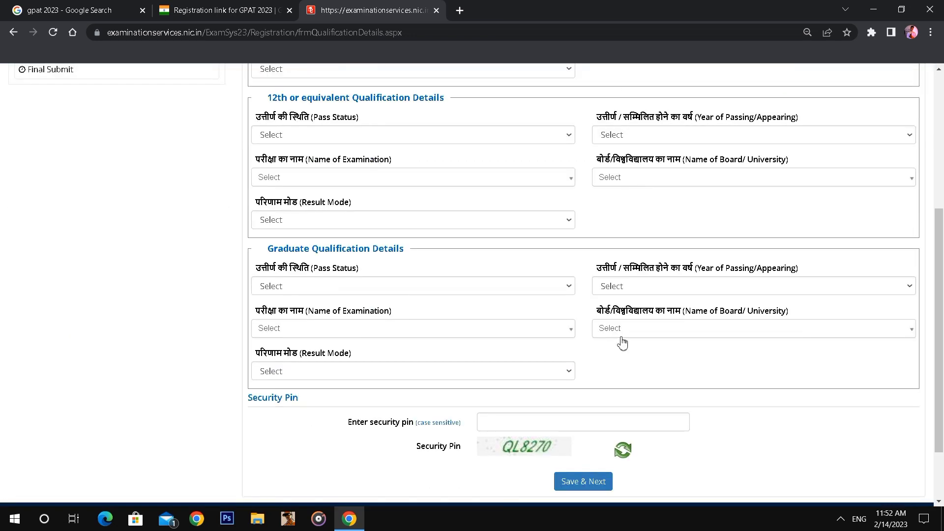
pyautogui.scroll(4, 622, 334)
pyautogui.click(376, 234)
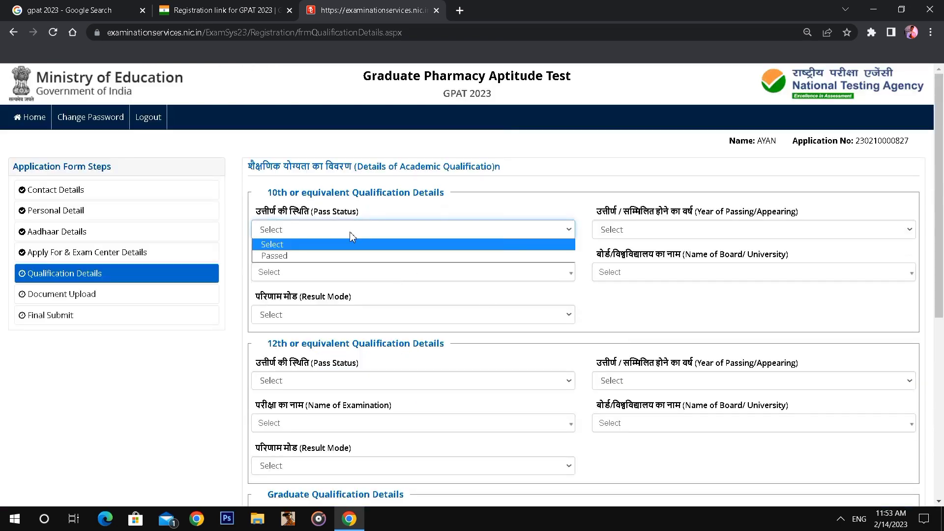
pyautogui.click(315, 255)
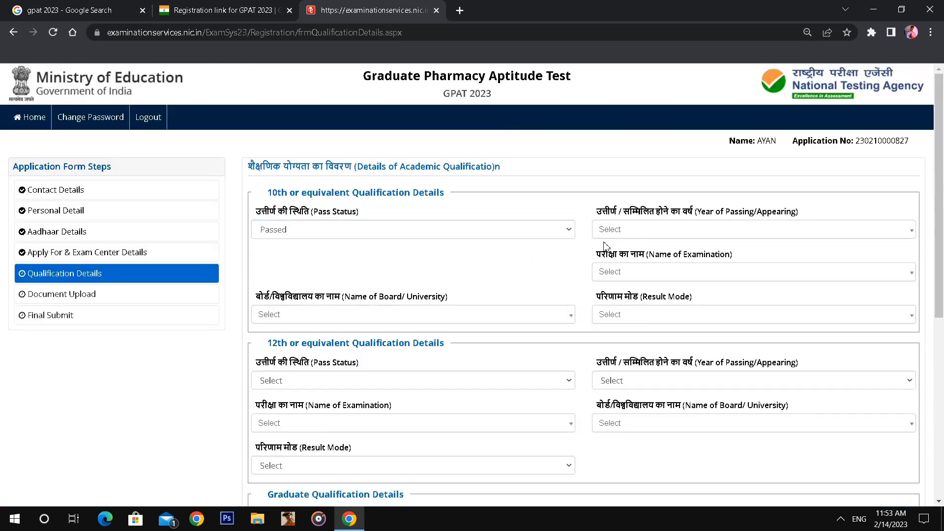
pyautogui.click(617, 235)
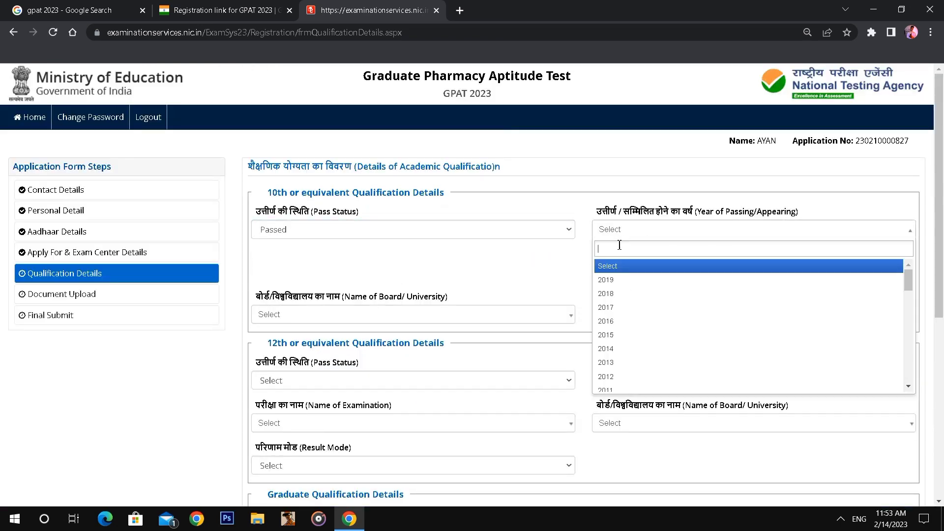
pyautogui.click(624, 336)
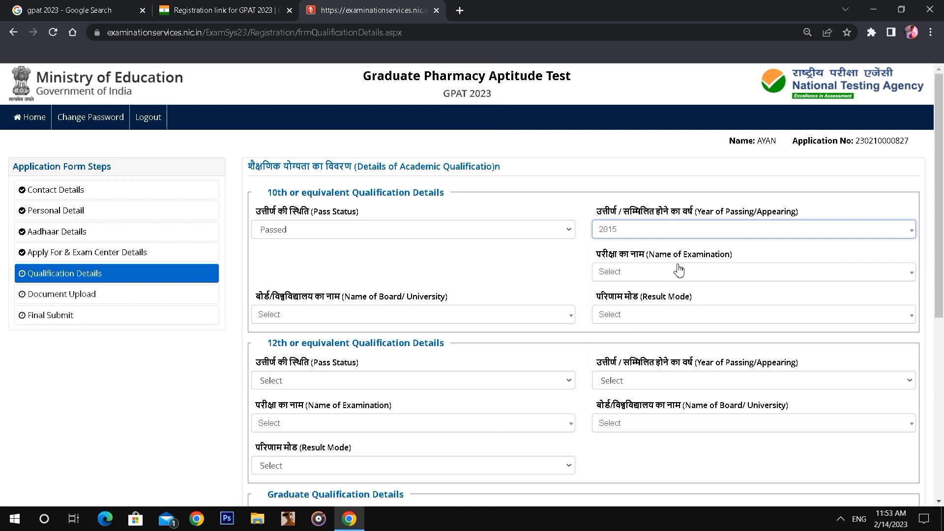
pyautogui.click(660, 275)
pyautogui.click(652, 324)
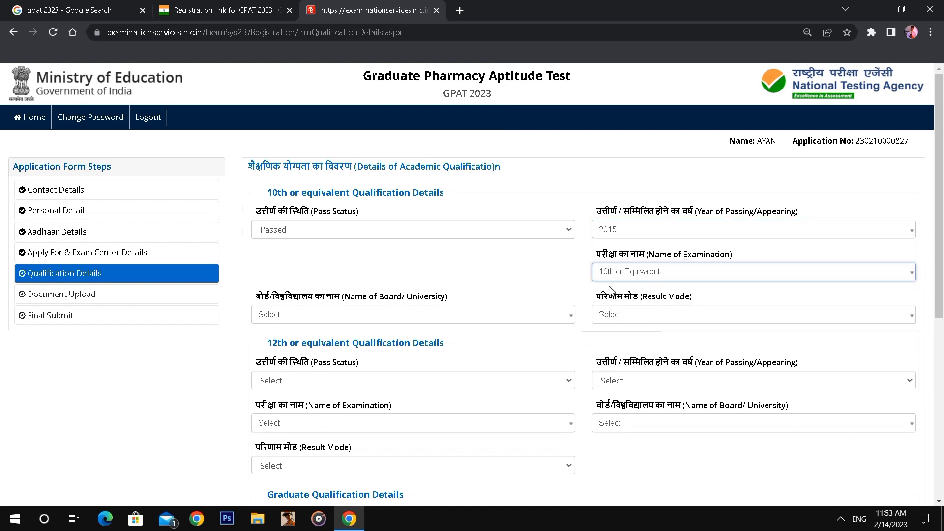
# - Choose West Bengal Board of Secondary Education, Percentage mode, 612 of 700 marks
pyautogui.click(436, 318)
pyautogui.write('WES')
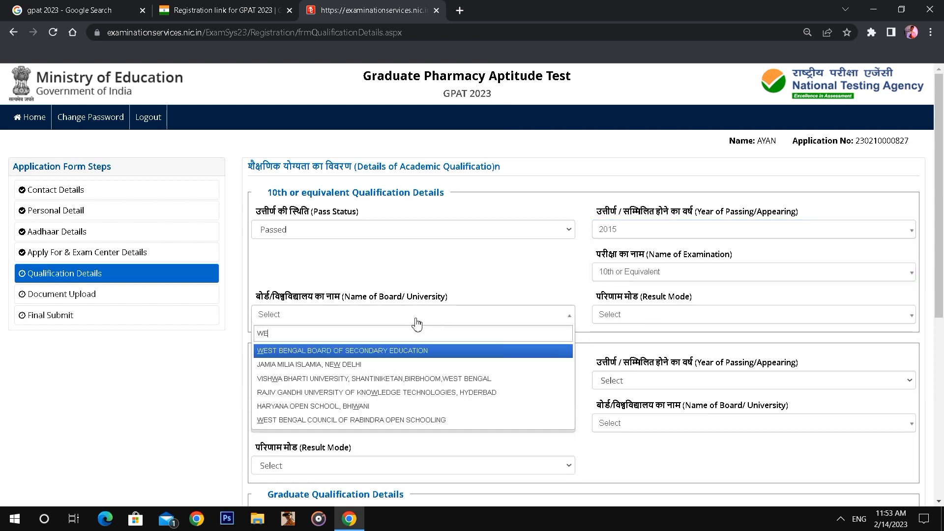
pyautogui.click(400, 352)
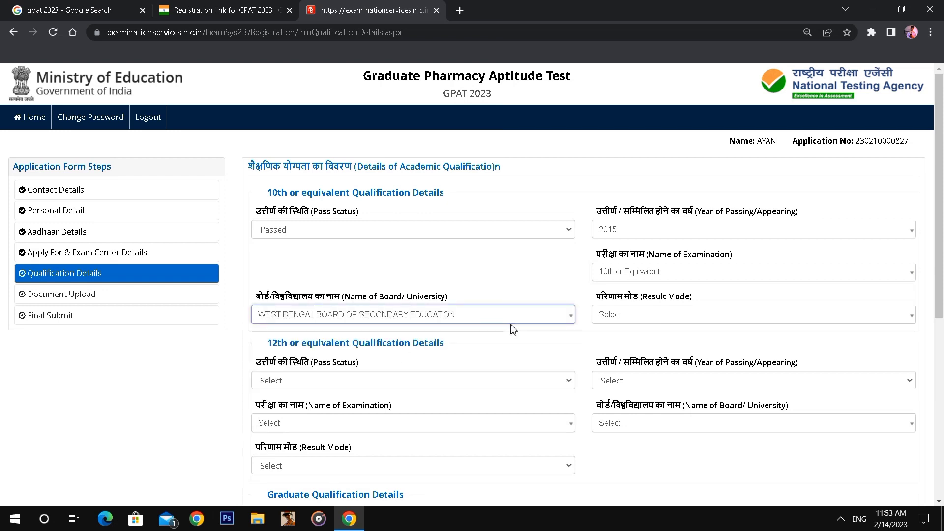
pyautogui.click(641, 316)
pyautogui.click(630, 364)
pyautogui.write('700')
pyautogui.click(509, 358)
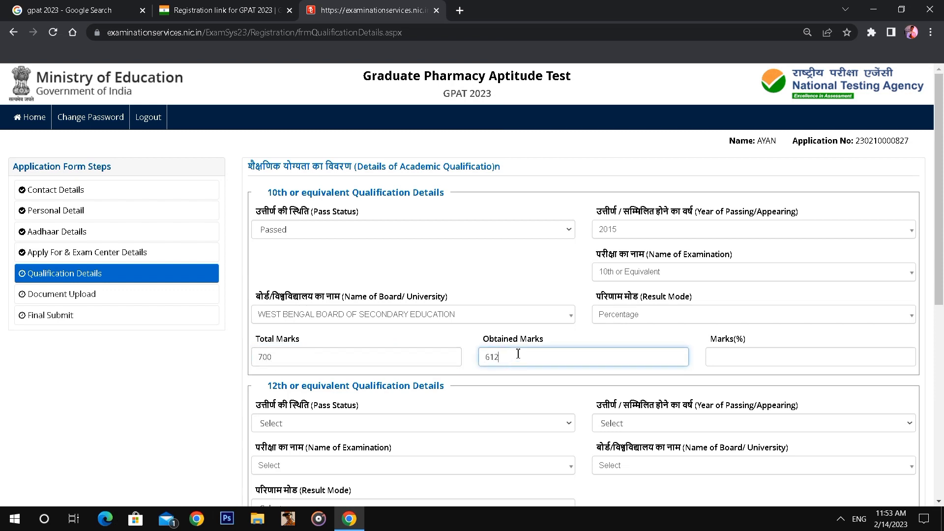
pyautogui.click(783, 362)
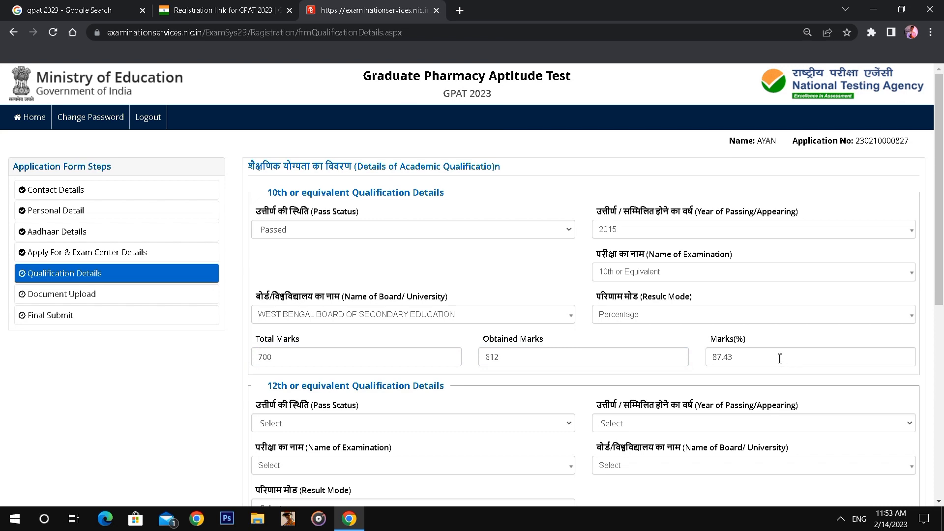
# - Set the 12th pass status to Passed with year 2017
pyautogui.scroll(-2, 779, 358)
pyautogui.click(310, 302)
pyautogui.click(303, 327)
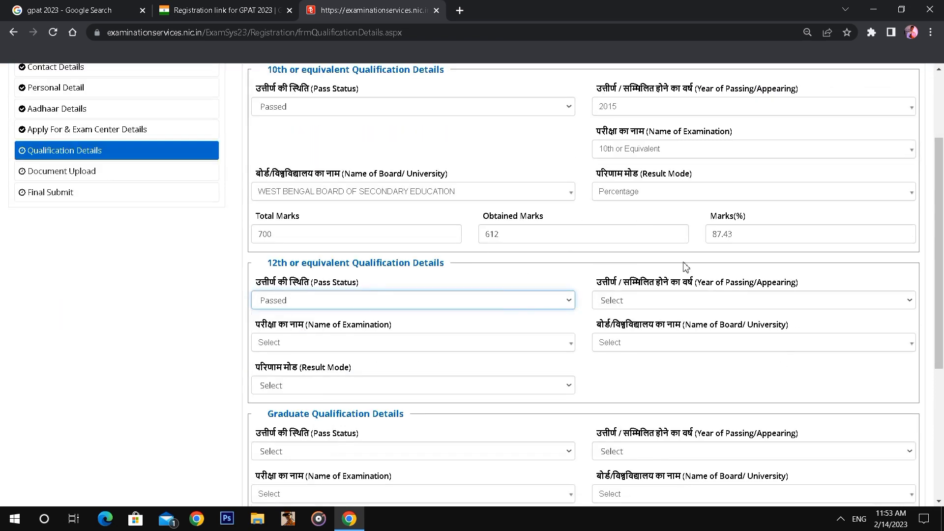
pyautogui.click(680, 302)
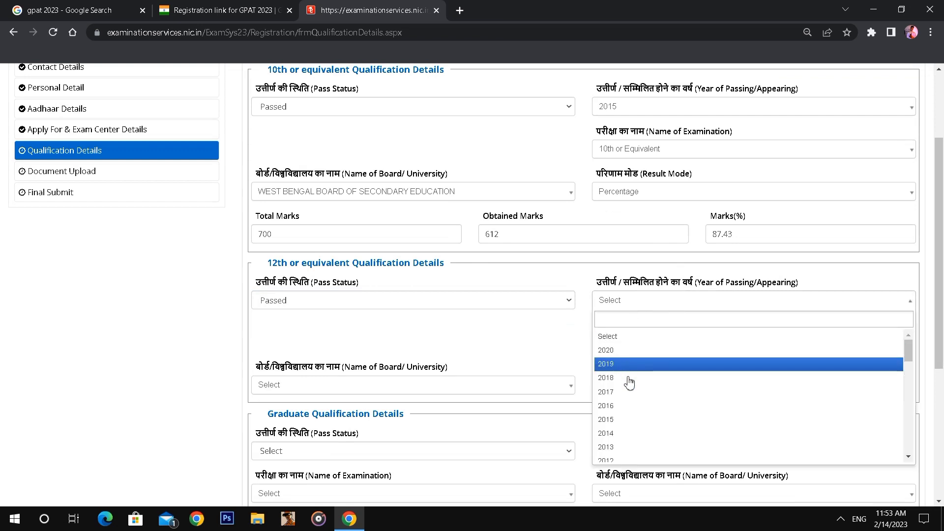
pyautogui.click(629, 393)
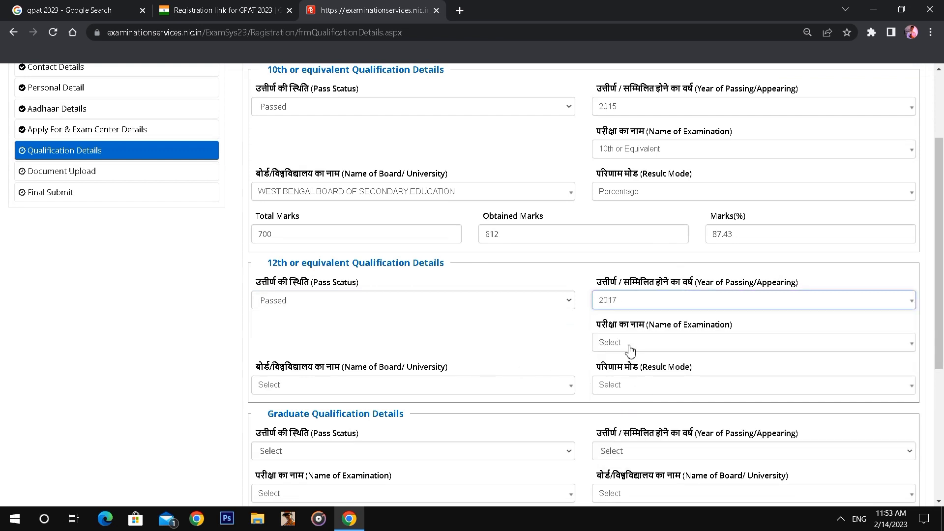
# - Choose Class 12th or equivalent and the West Bengal Council of Higher Secondary Education board
pyautogui.click(631, 347)
pyautogui.click(628, 392)
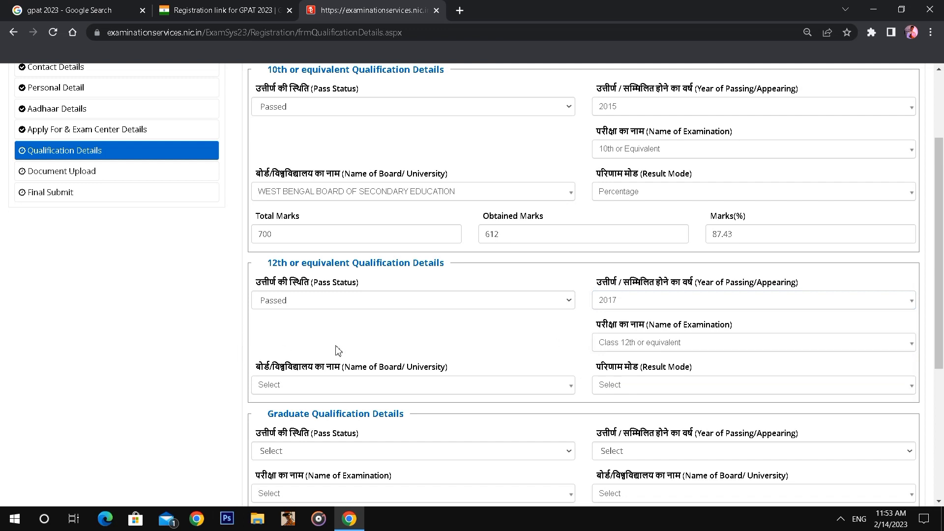
pyautogui.click(392, 385)
pyautogui.write('WEST')
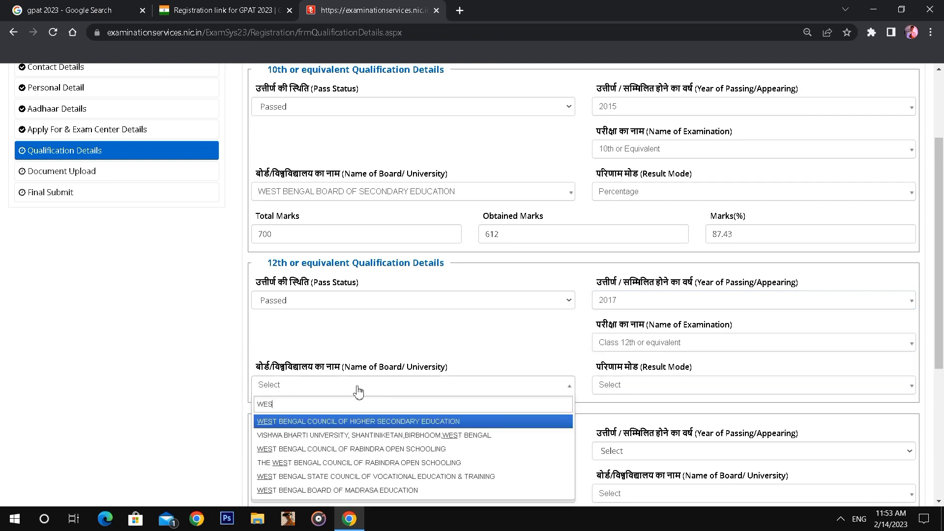
pyautogui.click(360, 422)
pyautogui.click(417, 393)
pyautogui.click(419, 388)
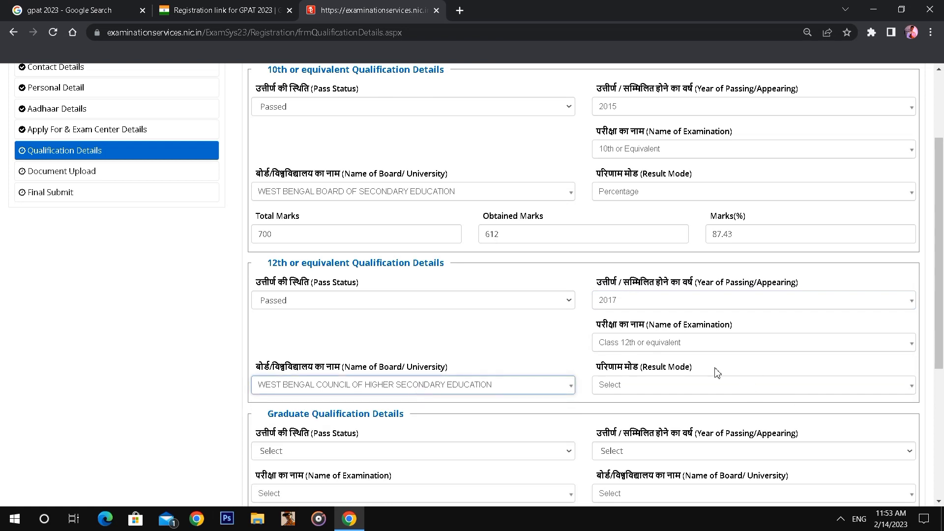
# - Set 12th result mode to Percentage with 430 of 500 marks (86.00%)
pyautogui.scroll(-1, 703, 359)
pyautogui.click(670, 323)
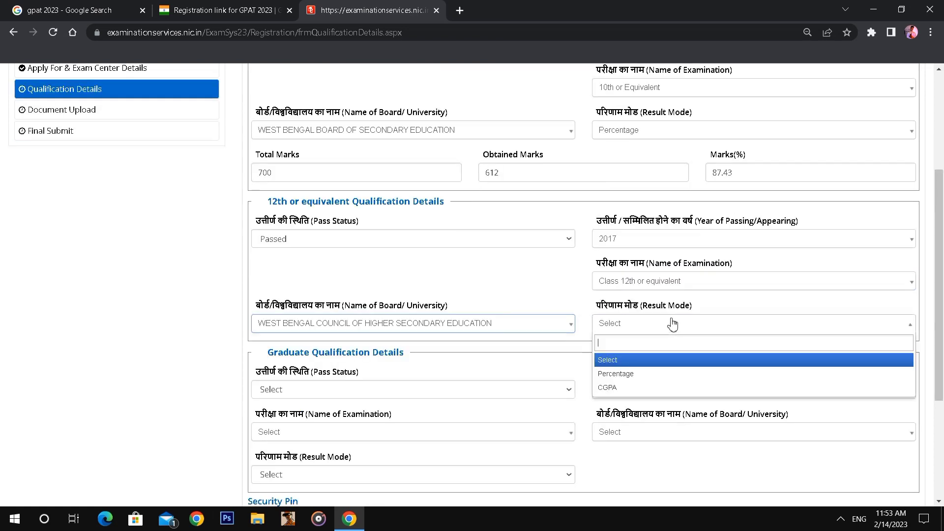
pyautogui.click(648, 381)
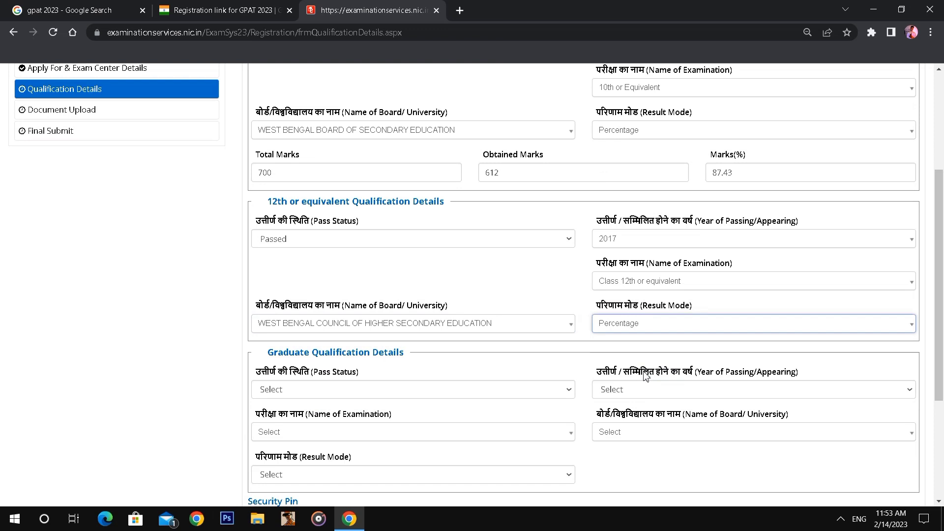
pyautogui.click(637, 323)
pyautogui.click(618, 385)
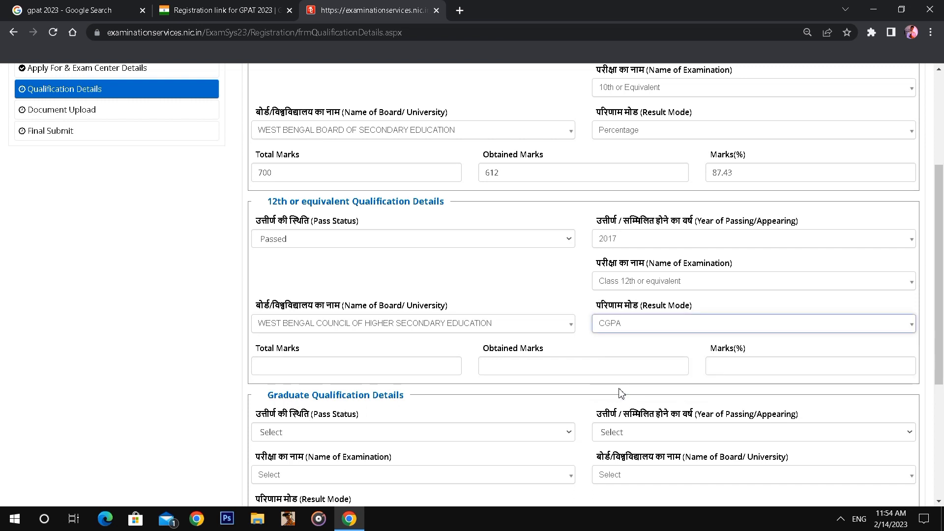
pyautogui.click(617, 325)
pyautogui.click(616, 374)
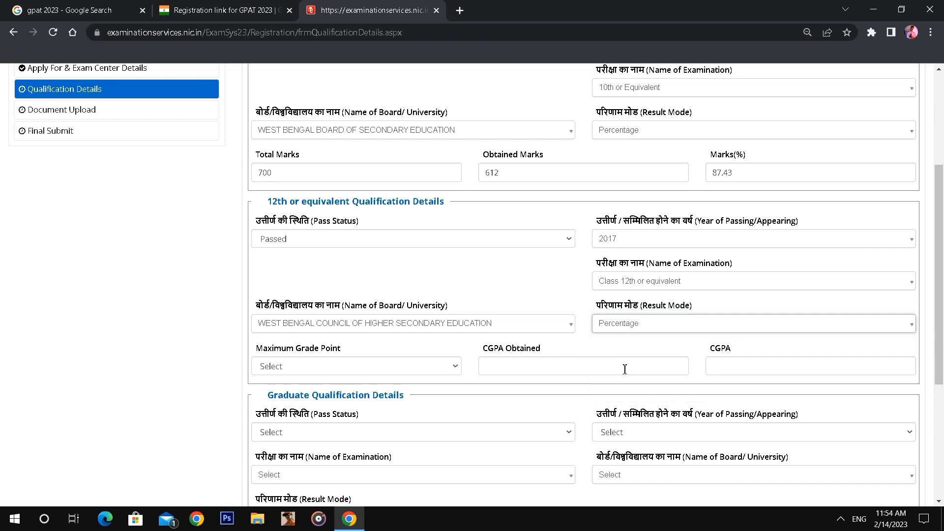
pyautogui.click(358, 365)
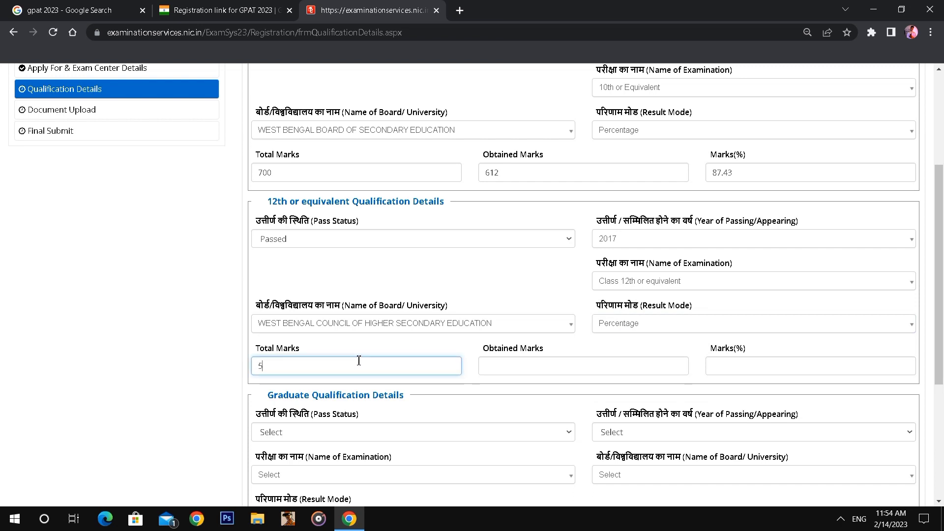
pyautogui.click(384, 355)
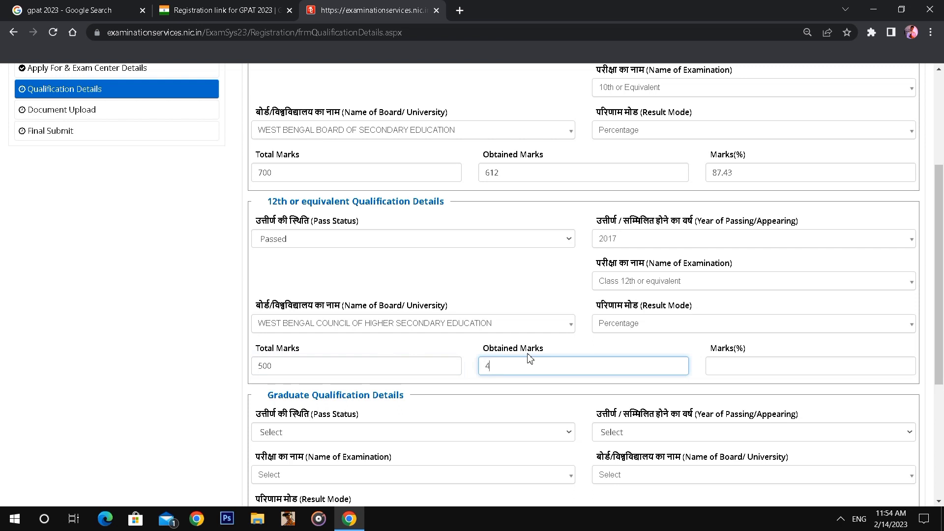
pyautogui.click(659, 353)
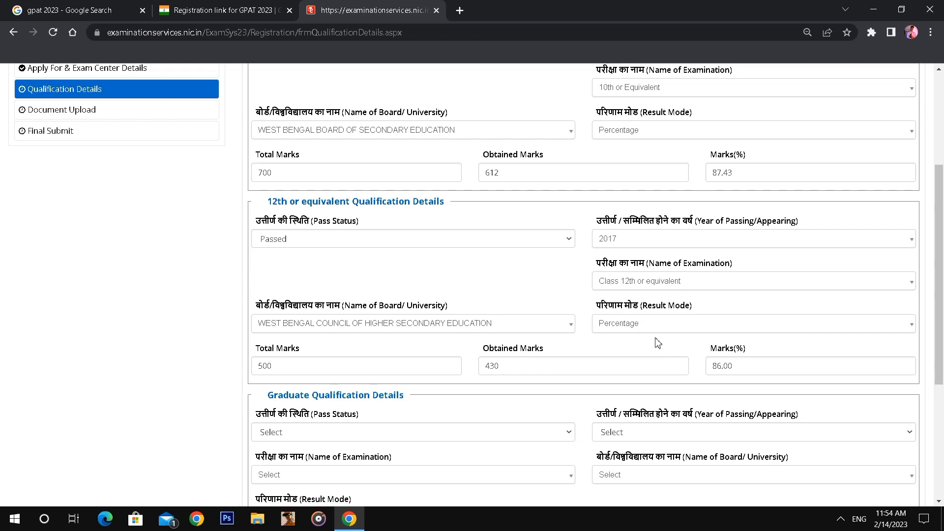
pyautogui.scroll(-3, 654, 334)
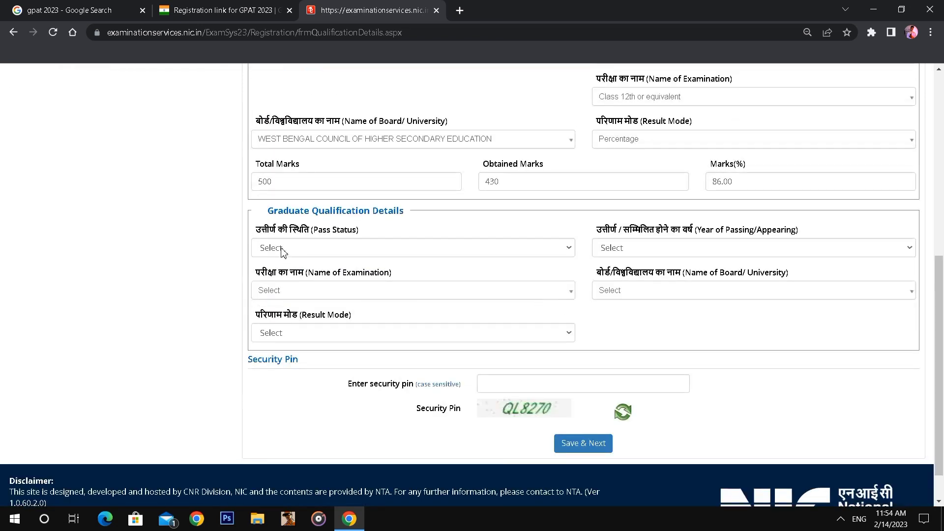
# - Set graduation to Passed, 2021, Bachelor of Pharmacy at Jadavpur University
pyautogui.click(284, 249)
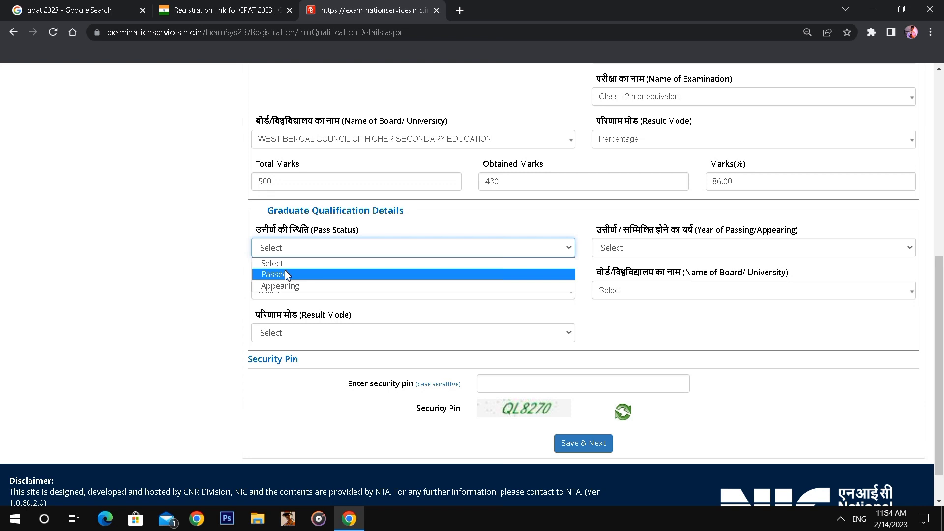
pyautogui.click(307, 274)
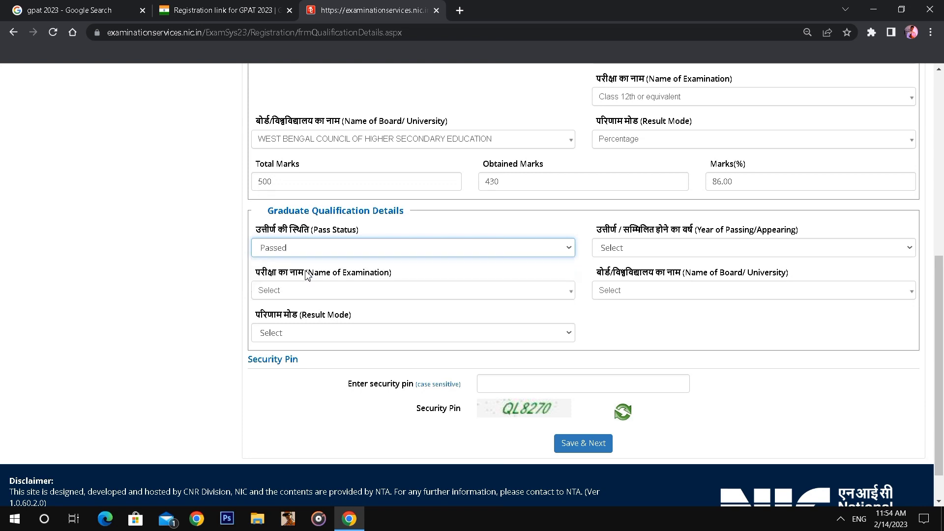
pyautogui.click(620, 245)
pyautogui.click(615, 311)
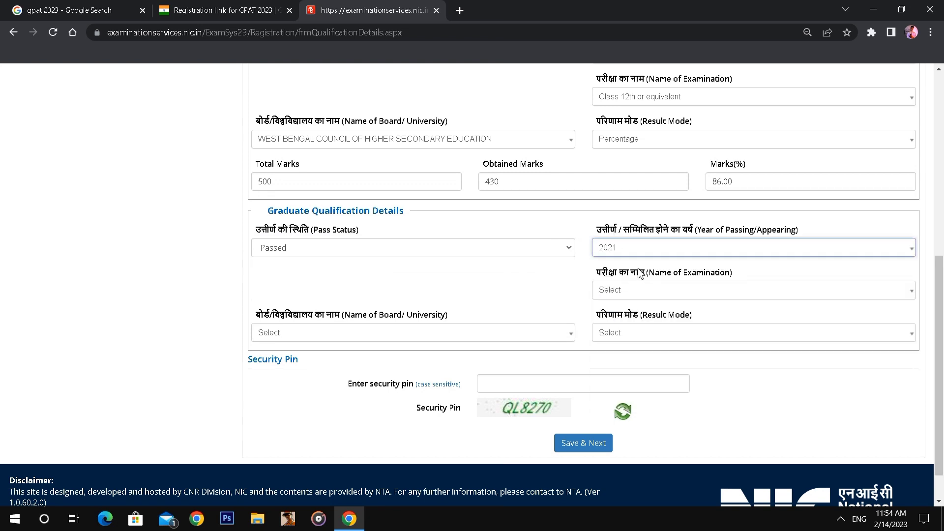
pyautogui.click(649, 295)
pyautogui.click(643, 339)
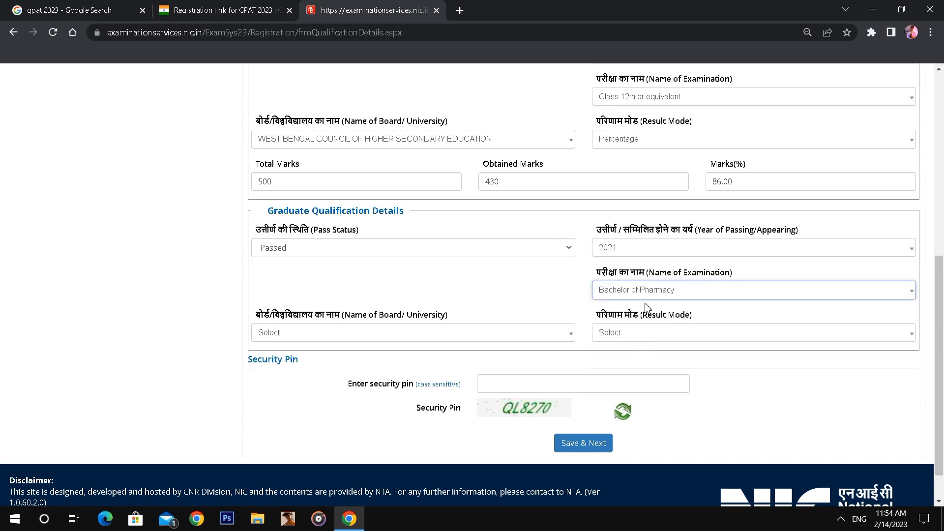
pyautogui.click(404, 334)
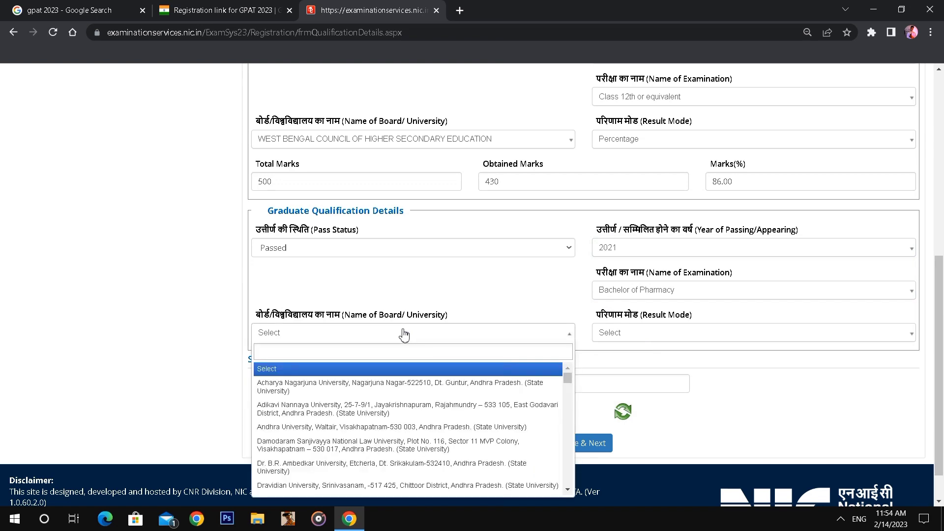
pyautogui.write('jad')
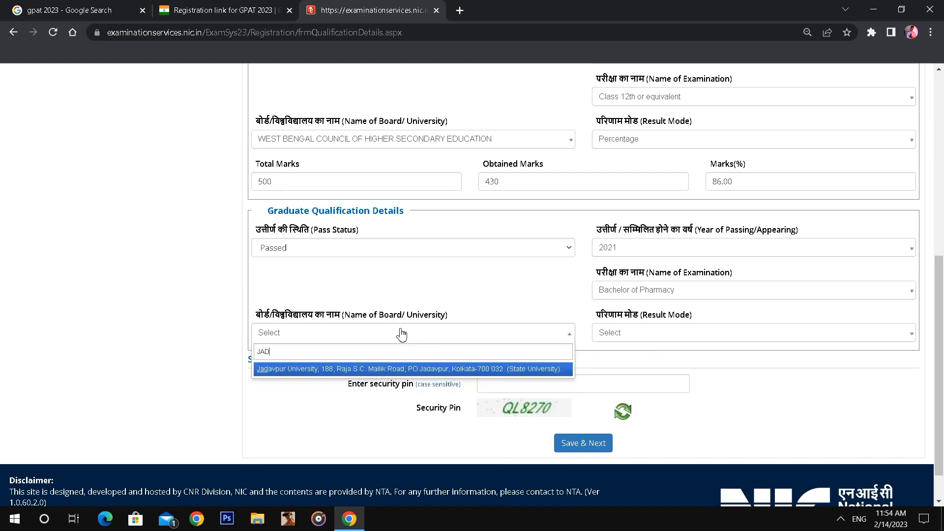
pyautogui.click(374, 370)
# - Set graduate result mode to CGPA with maximum 10 and obtained 9.1
pyautogui.click(650, 343)
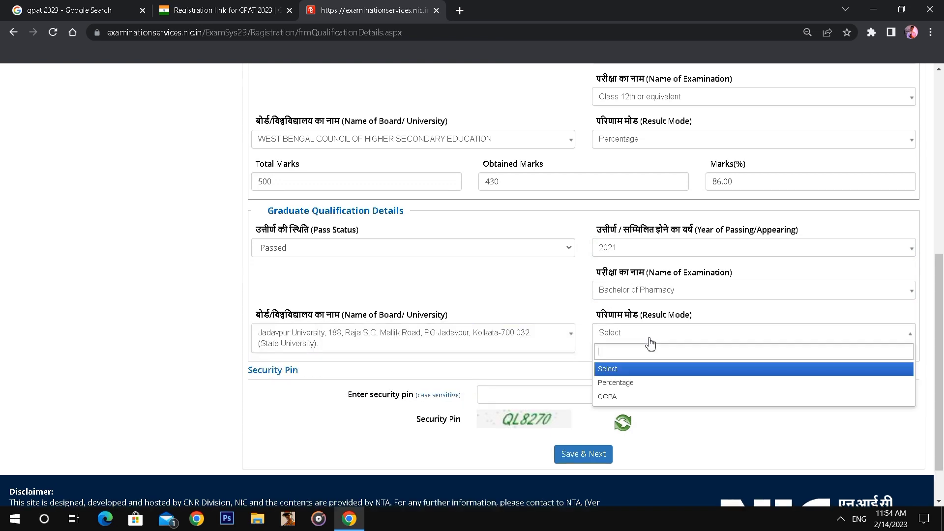
pyautogui.click(633, 396)
pyautogui.scroll(-1, 448, 372)
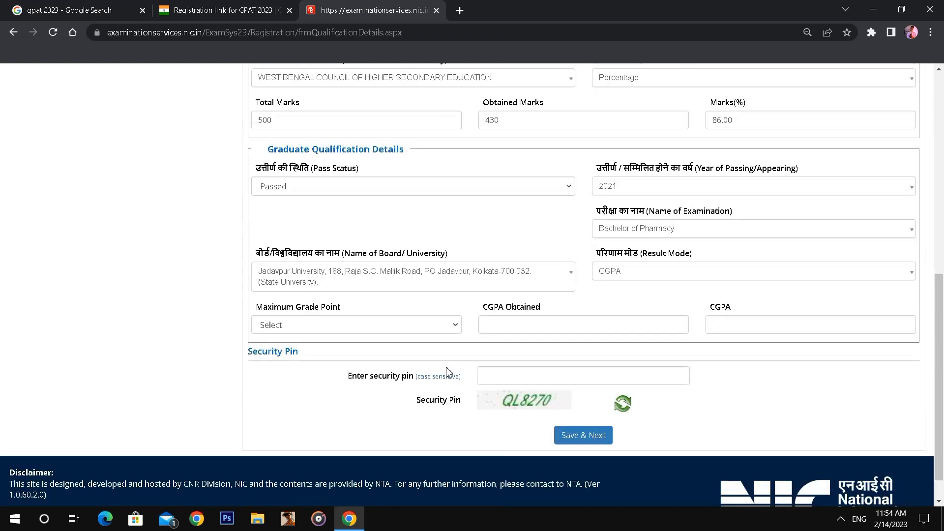
pyautogui.click(292, 324)
pyautogui.click(288, 351)
pyautogui.click(502, 330)
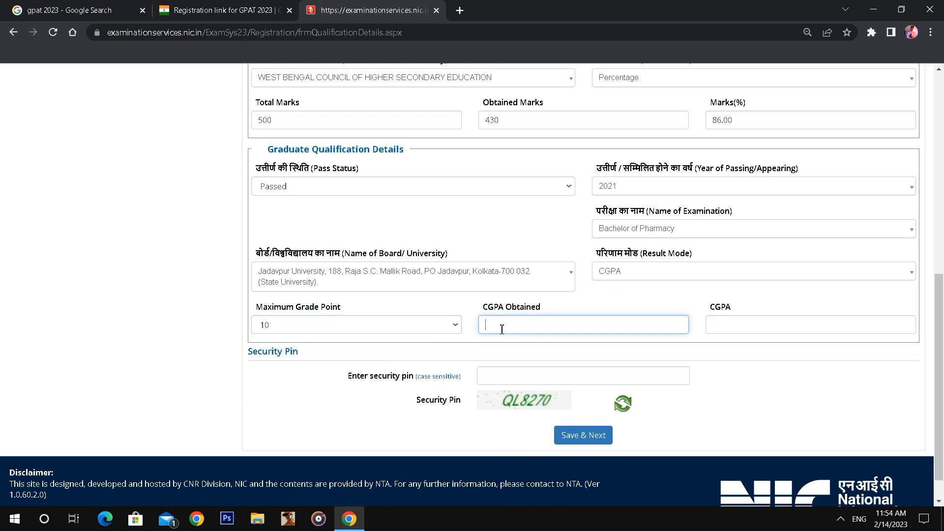
pyautogui.write('9.1')
pyautogui.click(608, 305)
# - Enter the security pin and save the qualification details
pyautogui.scroll(-1, 696, 316)
pyautogui.click(560, 340)
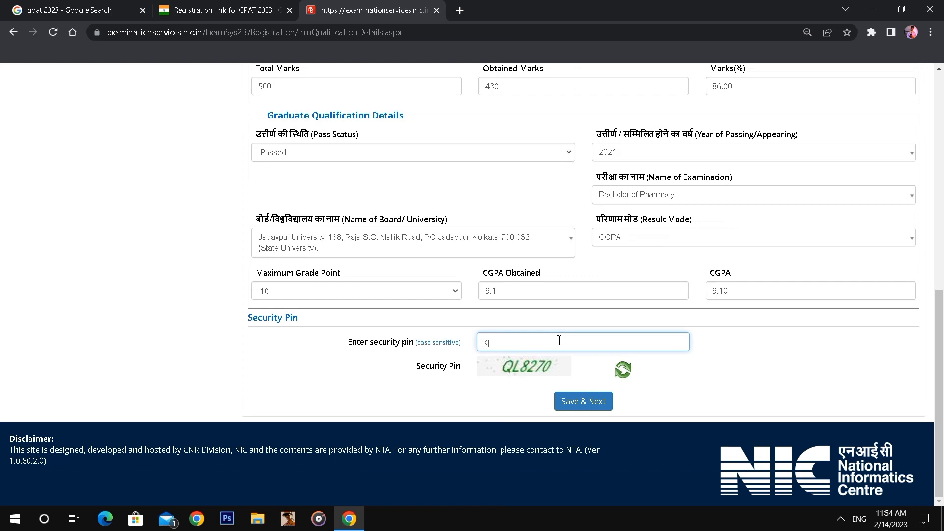
pyautogui.press('BackSpace')
pyautogui.write('QL8270')
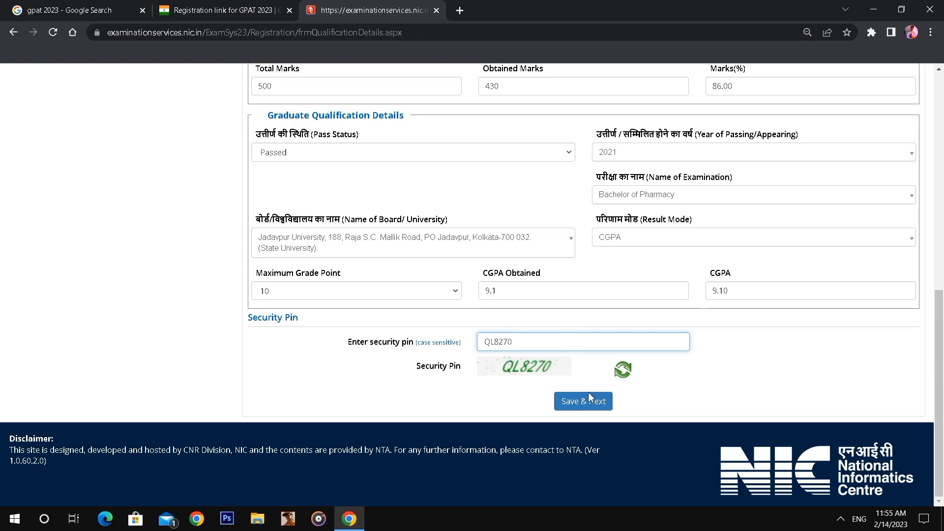
pyautogui.click(584, 399)
# - Confirm the qualification details, then pick 'my pic (1)_page-0001 (2).jpg' from Documents/credit card as the photograph
pyautogui.click(450, 306)
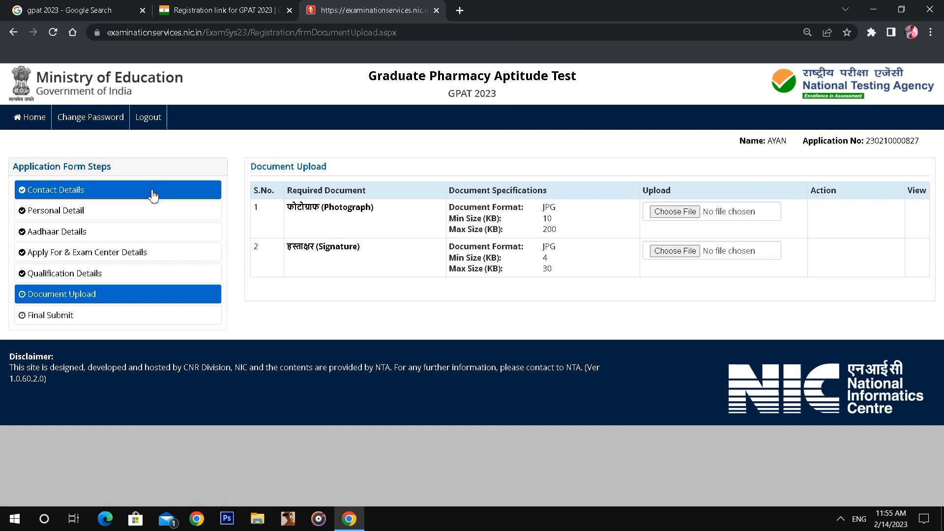
pyautogui.click(699, 215)
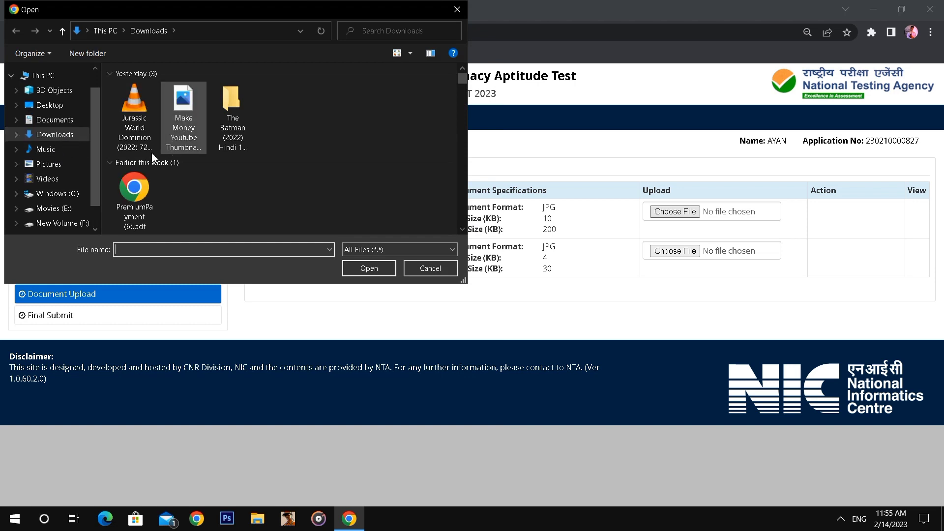
pyautogui.click(74, 121)
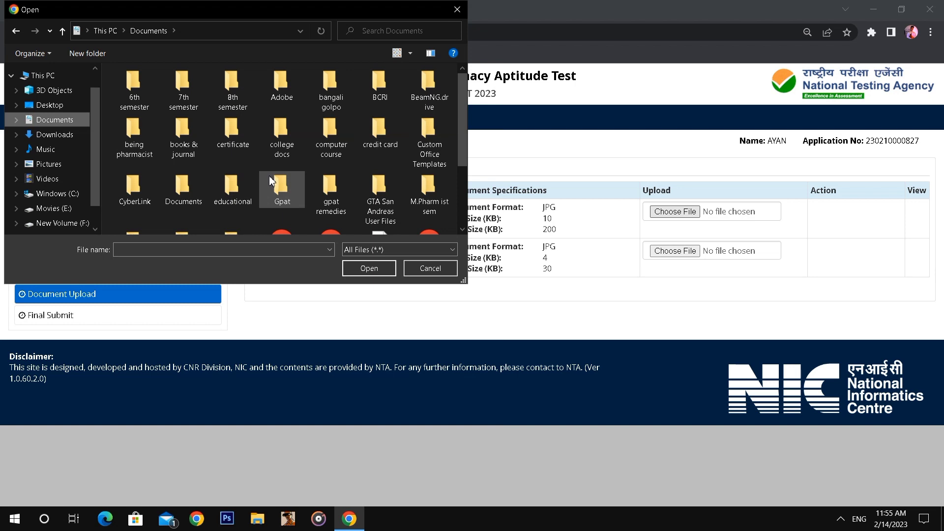
pyautogui.doubleClick(377, 133)
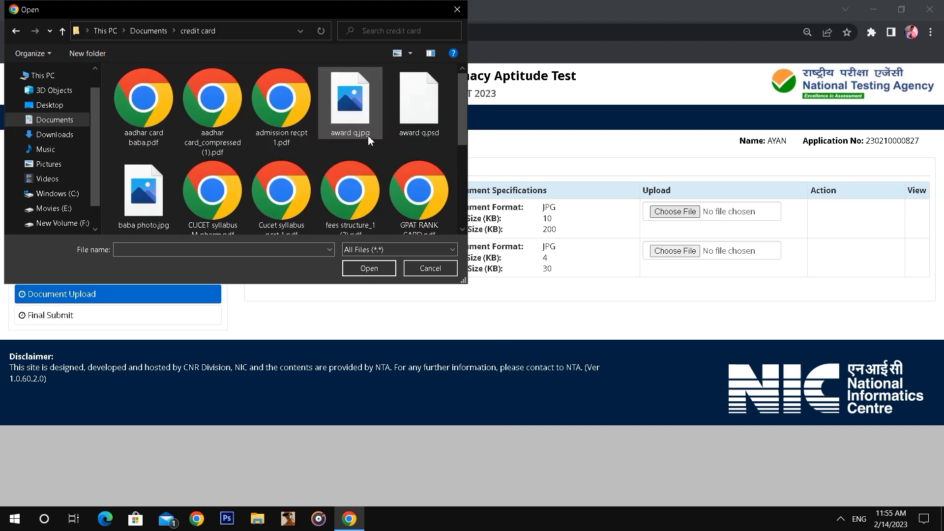
pyautogui.scroll(-2, 368, 135)
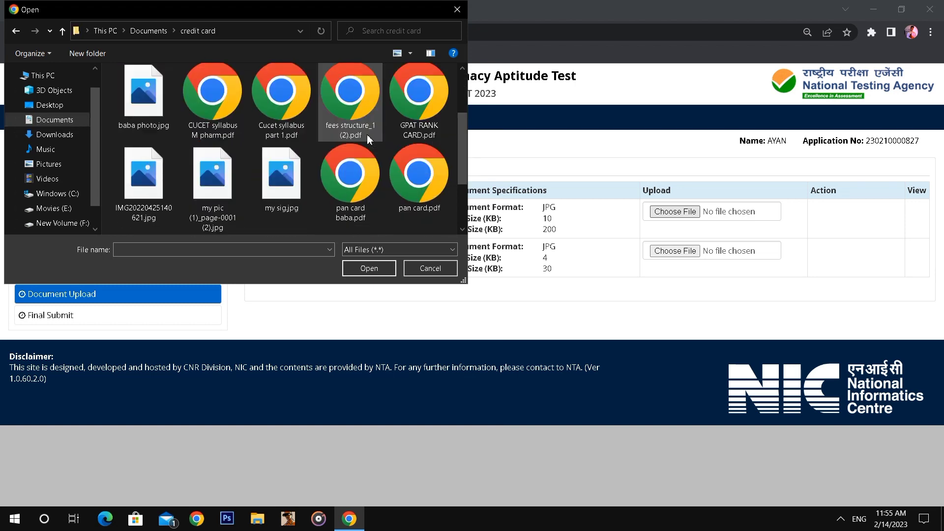
pyautogui.click(213, 173)
# - Load photograph 'my pic (1)_page-0001 (2).jpg' and shrink it to fit the 140×180 crop box
pyautogui.click(368, 268)
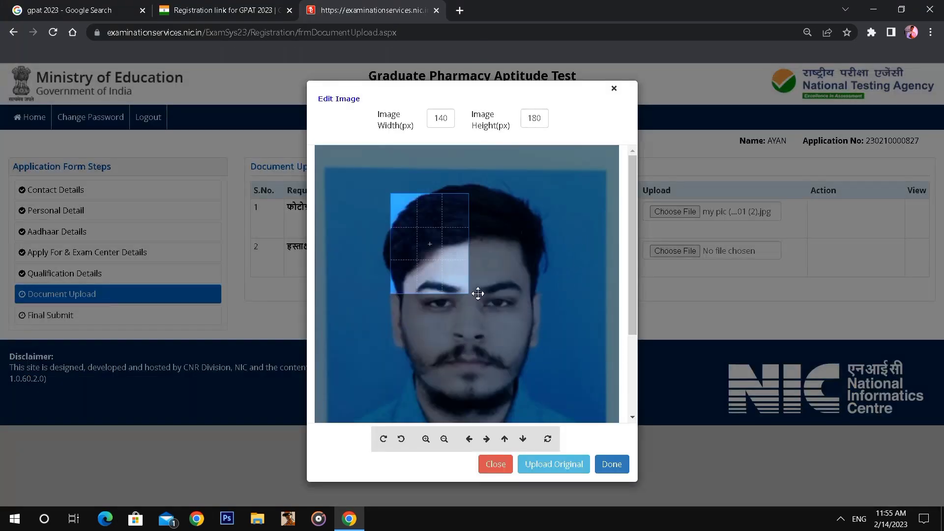
pyautogui.scroll(-2, 470, 293)
pyautogui.scroll(2, 500, 331)
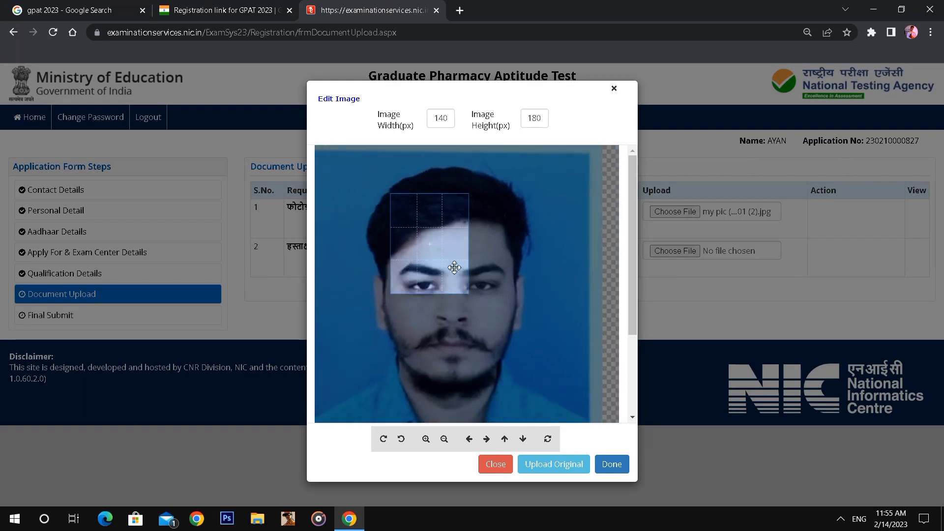
pyautogui.click(426, 439)
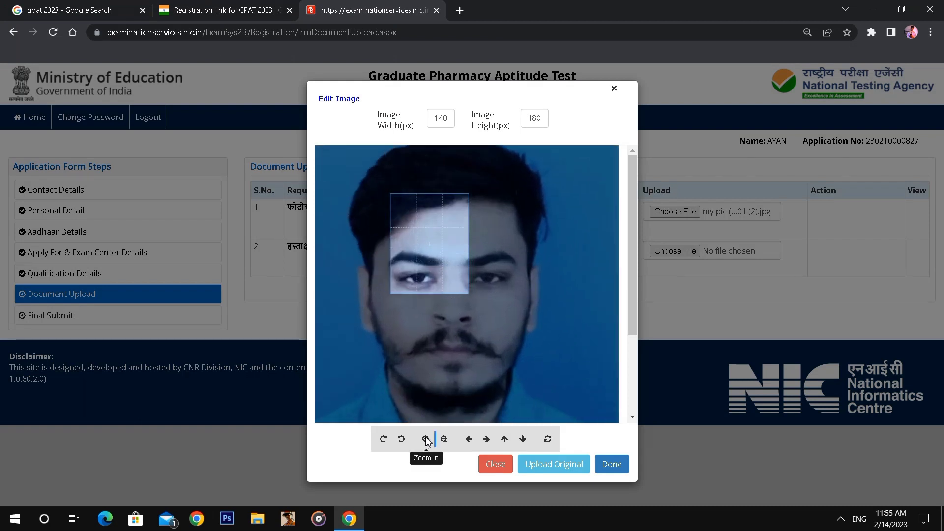
pyautogui.click(444, 438)
pyautogui.click(445, 438)
pyautogui.click(445, 439)
pyautogui.click(446, 439)
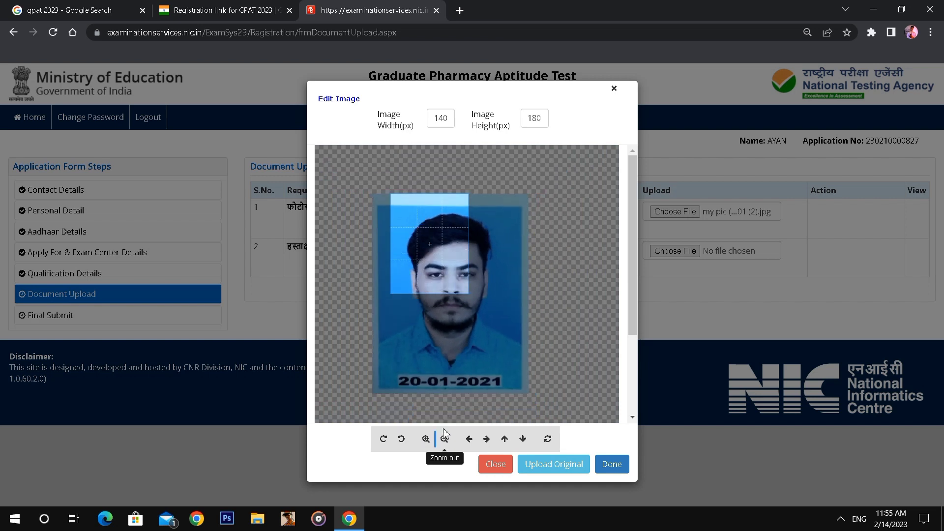
pyautogui.click(446, 439)
pyautogui.click(446, 439)
pyautogui.click(446, 439)
pyautogui.click(446, 439)
pyautogui.click(445, 439)
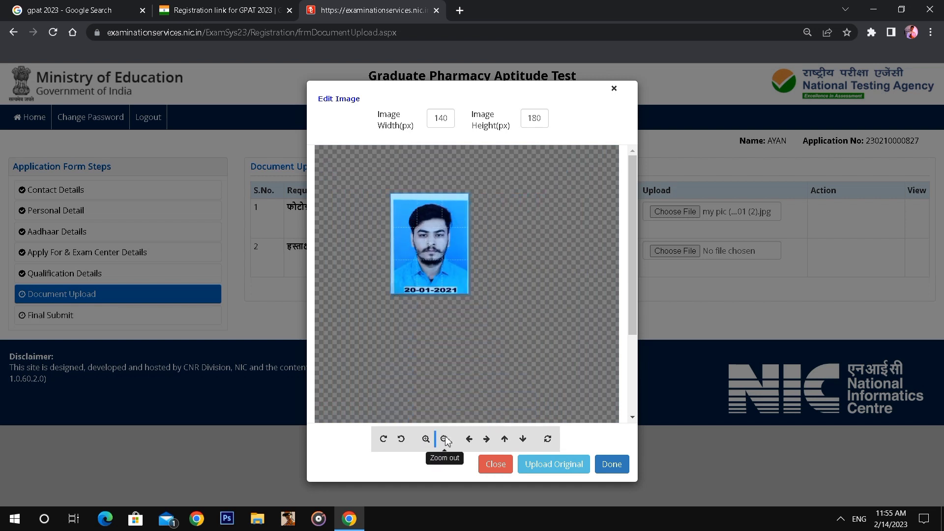
# - Finish the crop and upload the photograph, dismissing the success message
pyautogui.click(611, 467)
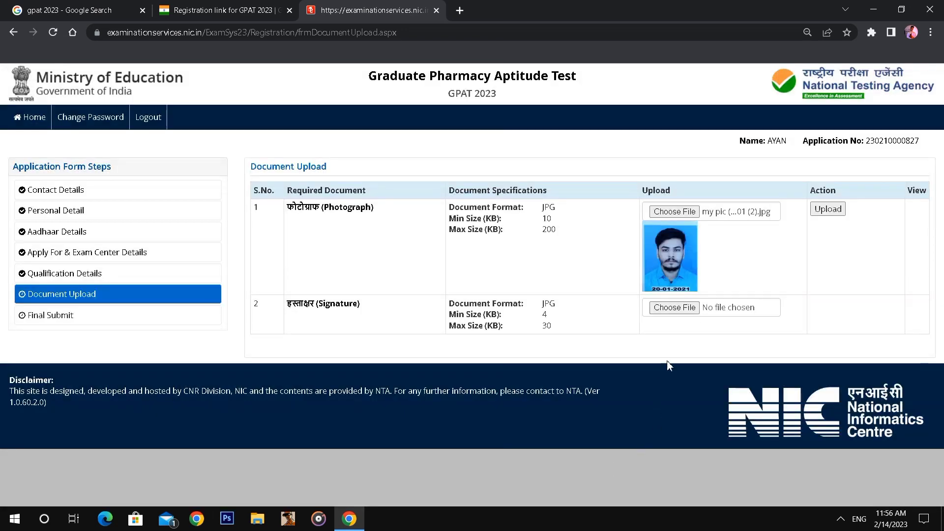
pyautogui.click(828, 211)
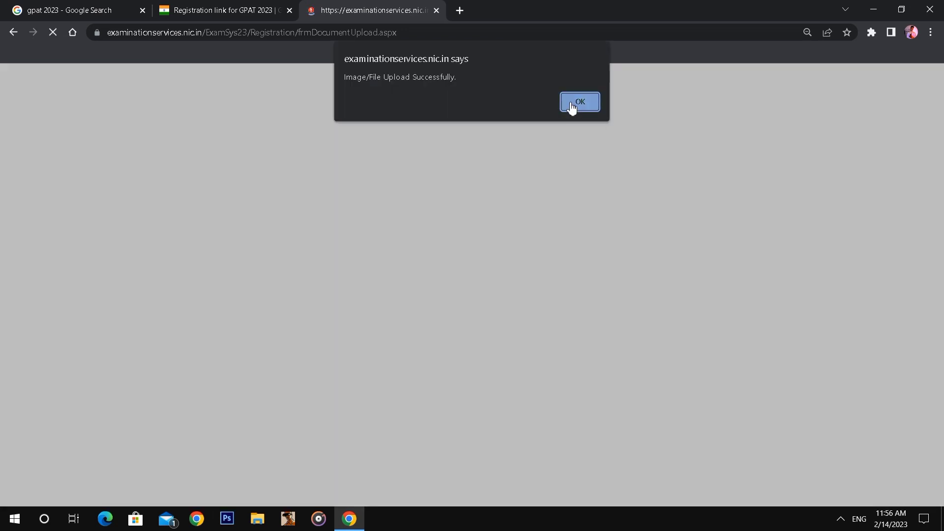
pyautogui.click(571, 106)
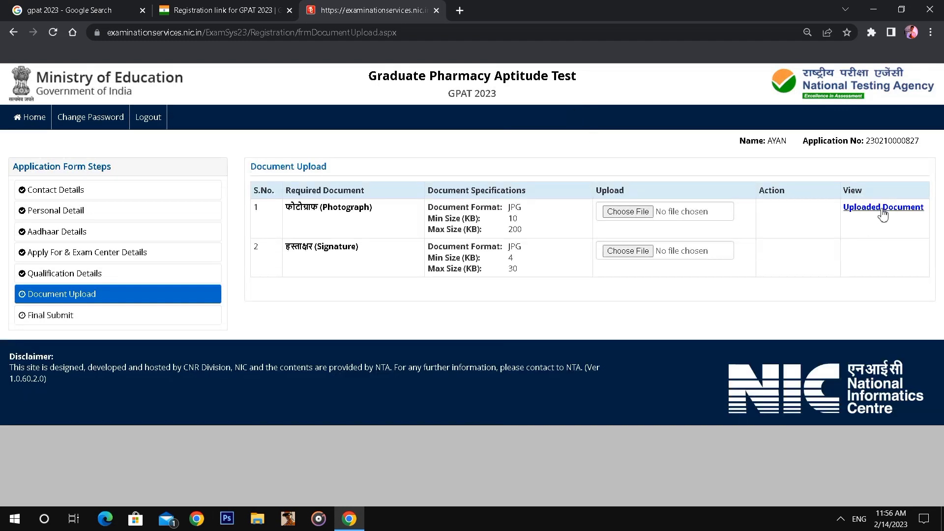
# - Upload 'my sig.jpg' as the signature image
pyautogui.click(646, 253)
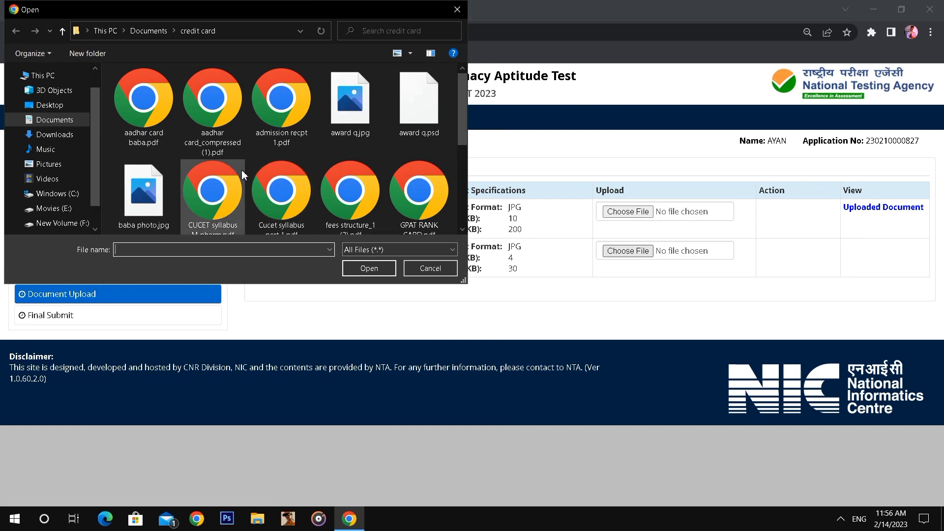
pyautogui.scroll(-5, 243, 175)
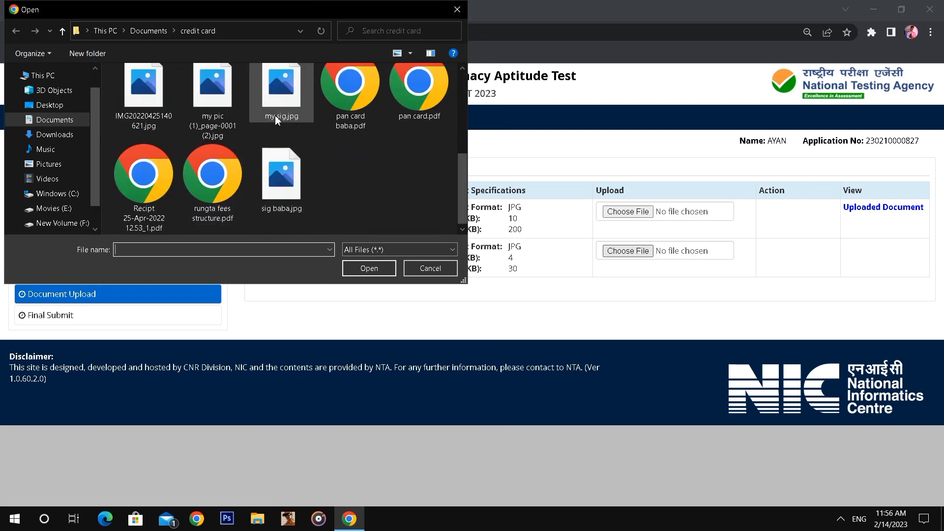
pyautogui.click(282, 88)
pyautogui.click(369, 268)
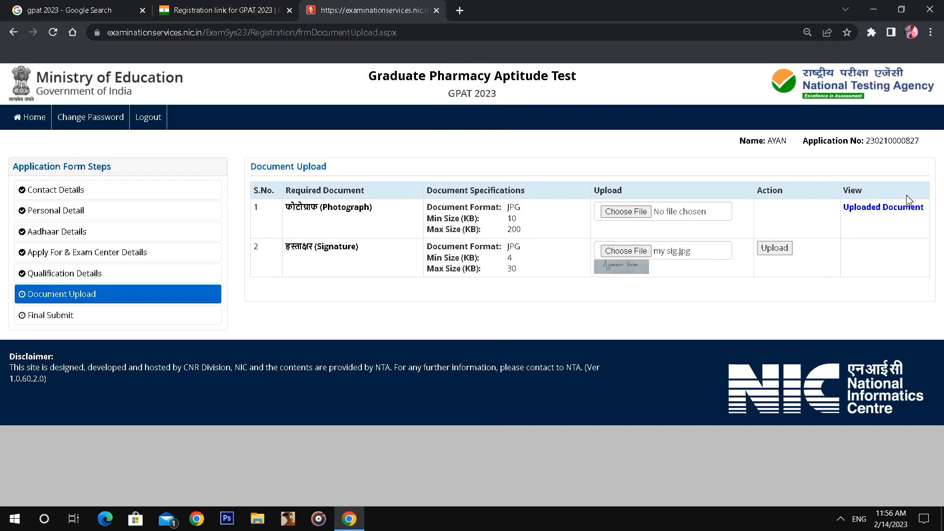
pyautogui.click(787, 250)
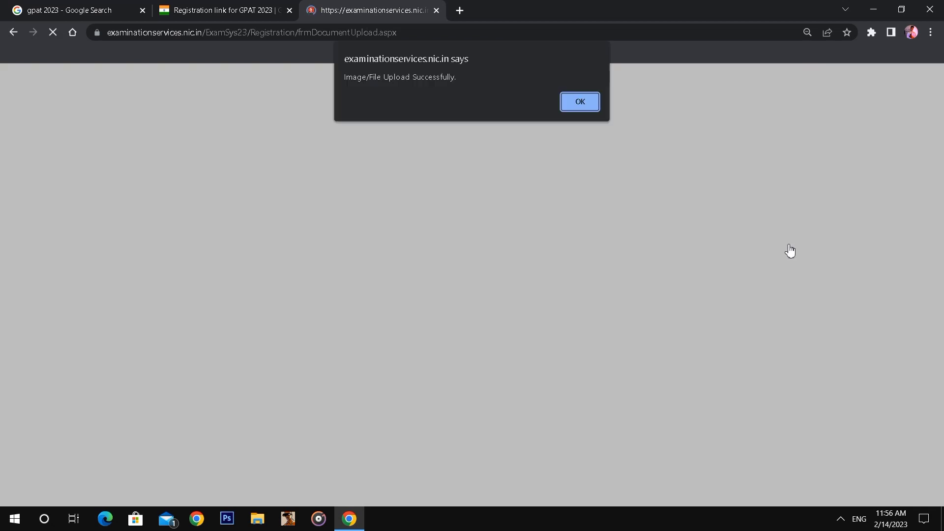
pyautogui.click(588, 108)
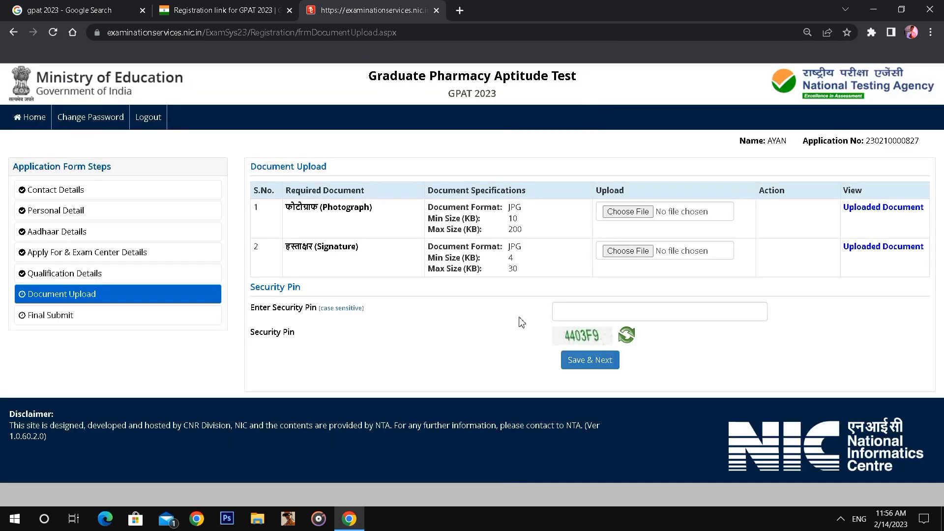
# - Enter the security pin and save the documents, re-entering the pin after the mismatch error
pyautogui.click(574, 315)
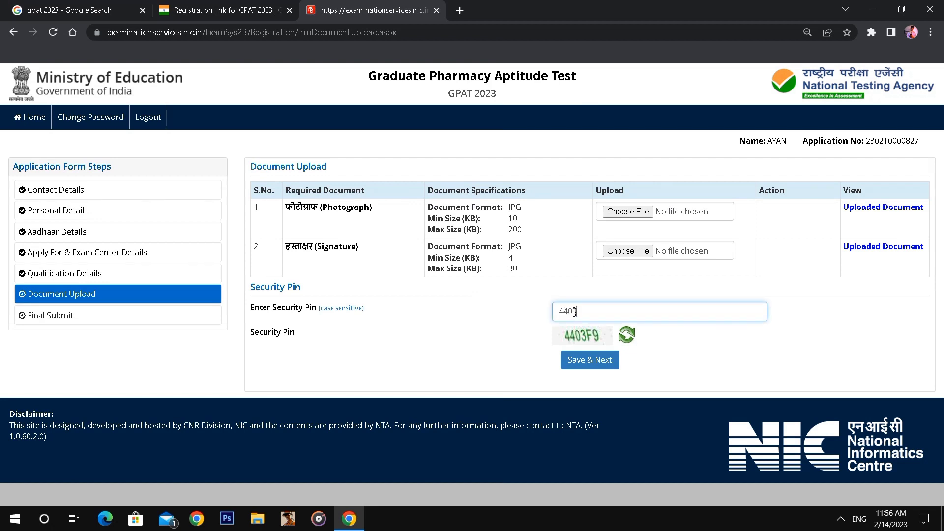
pyautogui.click(595, 361)
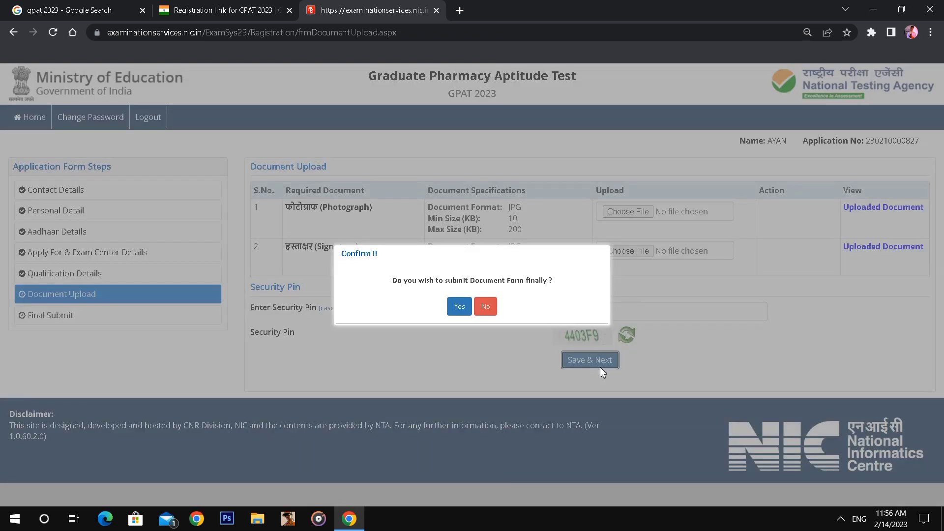
pyautogui.click(460, 305)
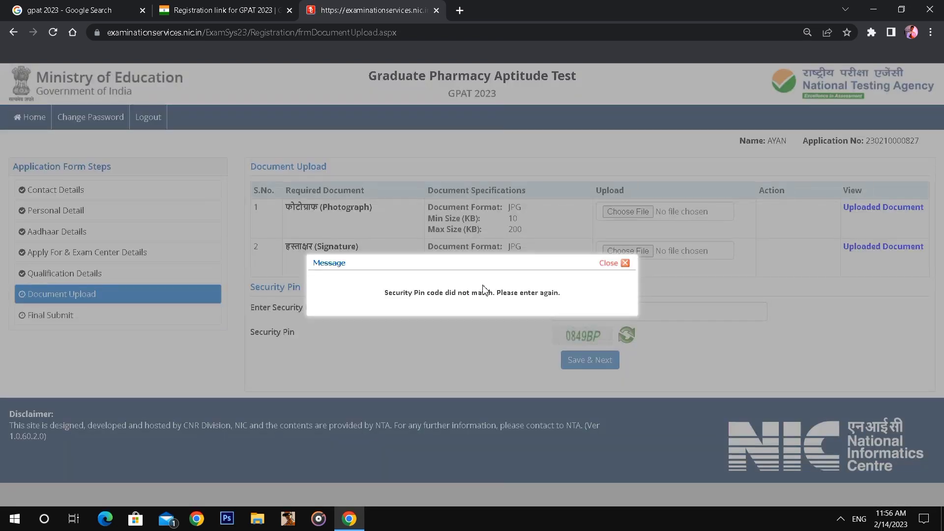
pyautogui.click(624, 264)
pyautogui.click(612, 304)
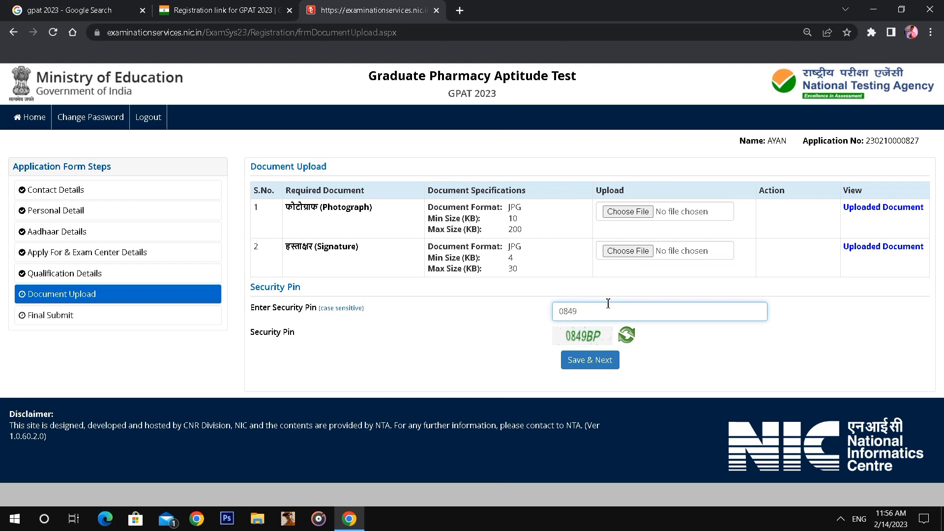
pyautogui.click(601, 360)
pyautogui.click(461, 306)
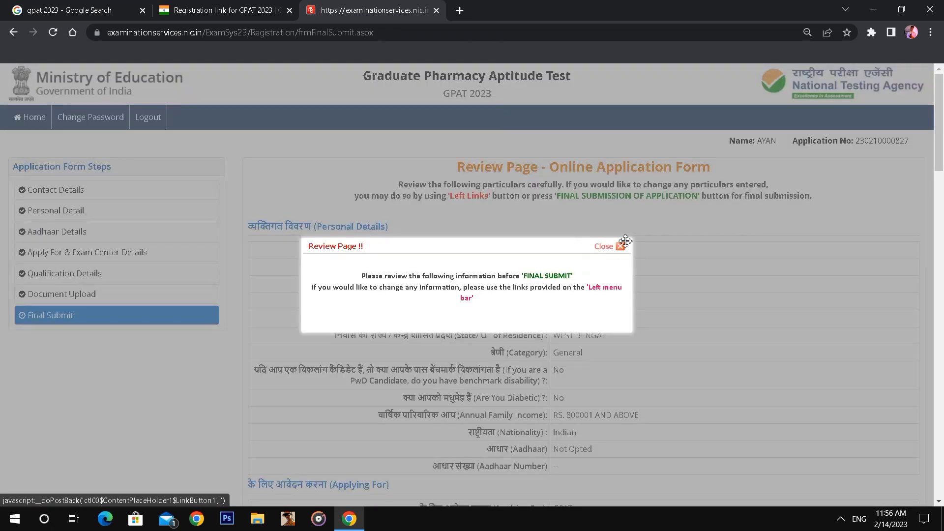
# - Dismiss the review page notice and scroll through the application details
pyautogui.click(623, 248)
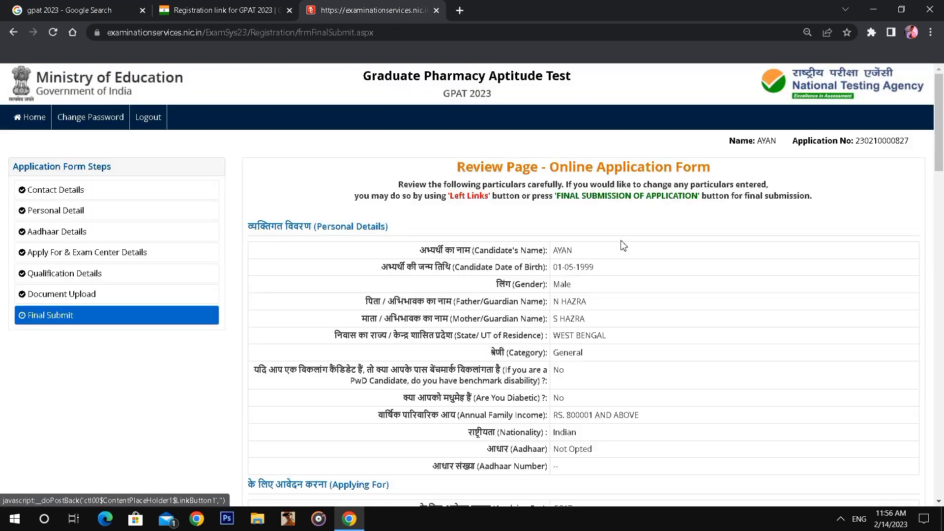
pyautogui.scroll(-20, 630, 226)
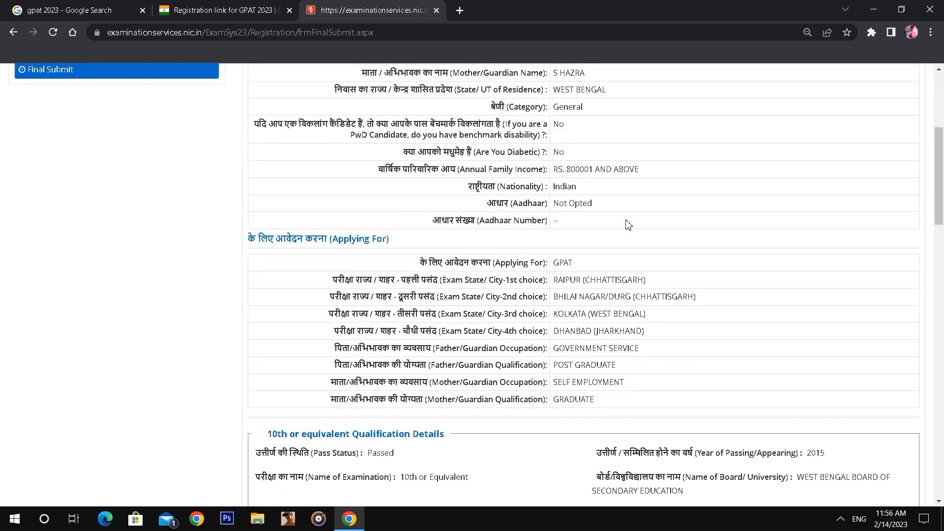
pyautogui.scroll(-8, 627, 224)
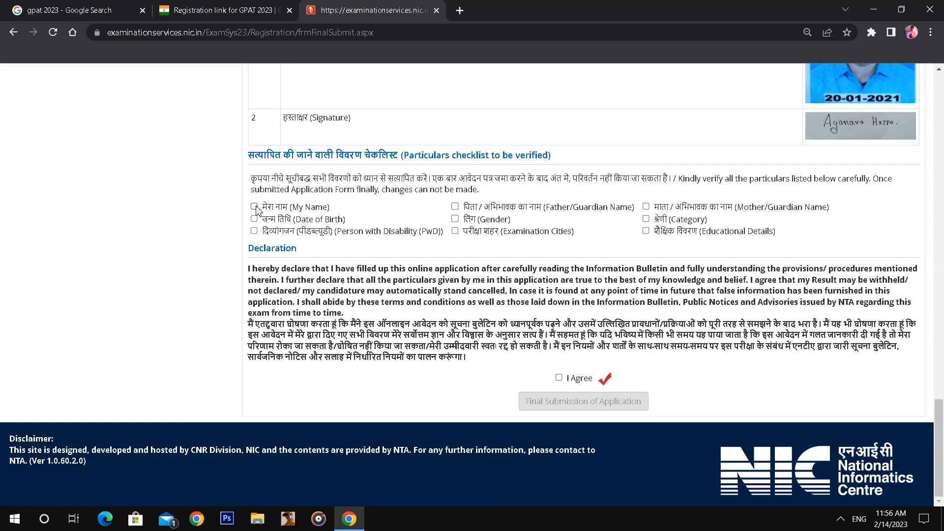
pyautogui.scroll(15, 379, 206)
pyautogui.scroll(5, 385, 218)
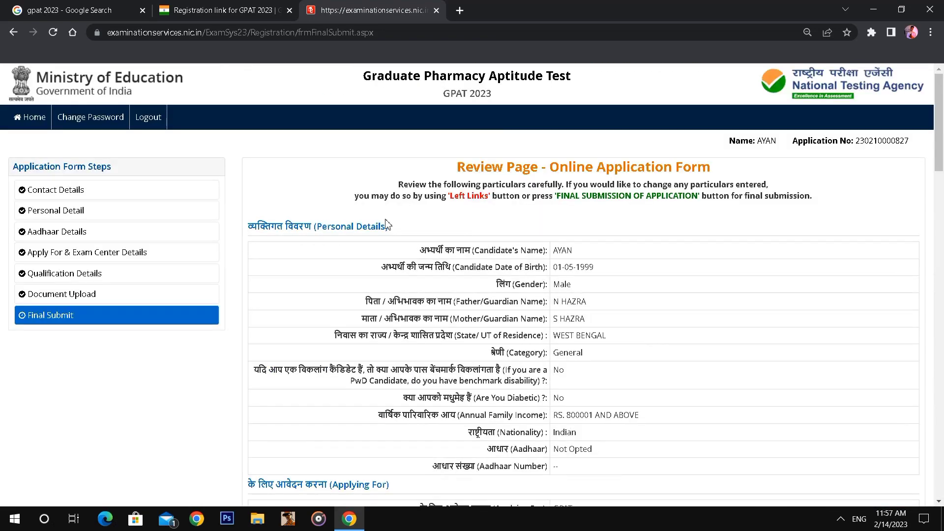
pyautogui.scroll(-20, 385, 236)
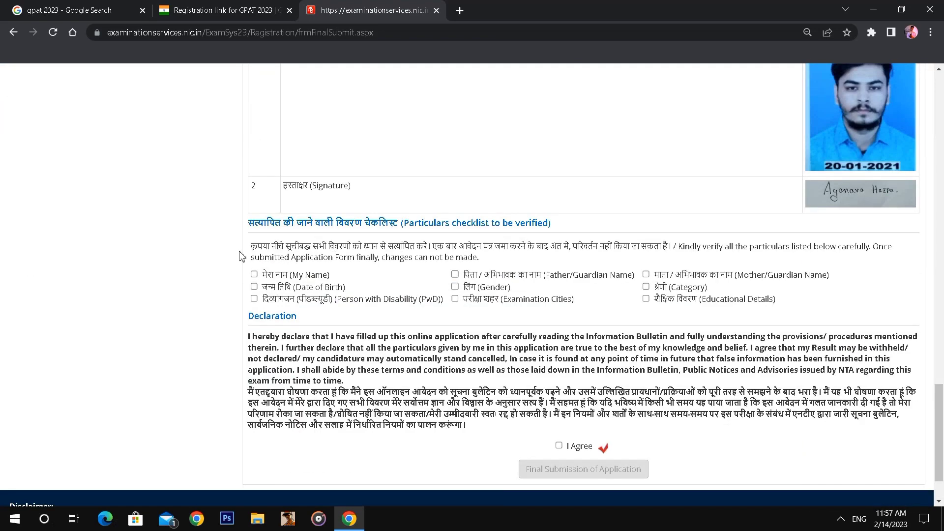
# - Tick all nine checklist particulars, from My Name through Educational Details
pyautogui.click(254, 274)
pyautogui.click(254, 298)
pyautogui.click(254, 287)
pyautogui.click(455, 274)
pyautogui.click(454, 287)
pyautogui.click(455, 299)
pyautogui.click(646, 274)
pyautogui.click(646, 286)
pyautogui.click(646, 298)
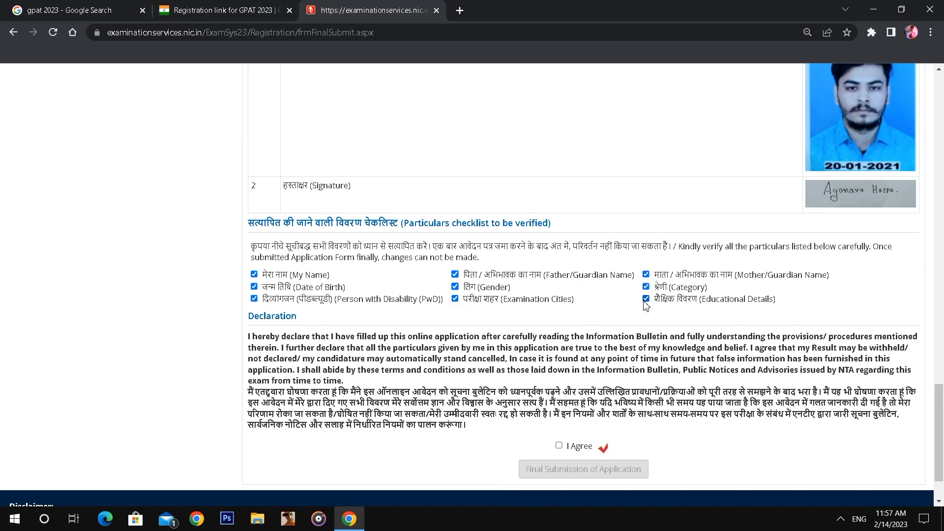
# - Accept the declaration and make the Final Submission of Application, confirming the prompt
pyautogui.click(559, 446)
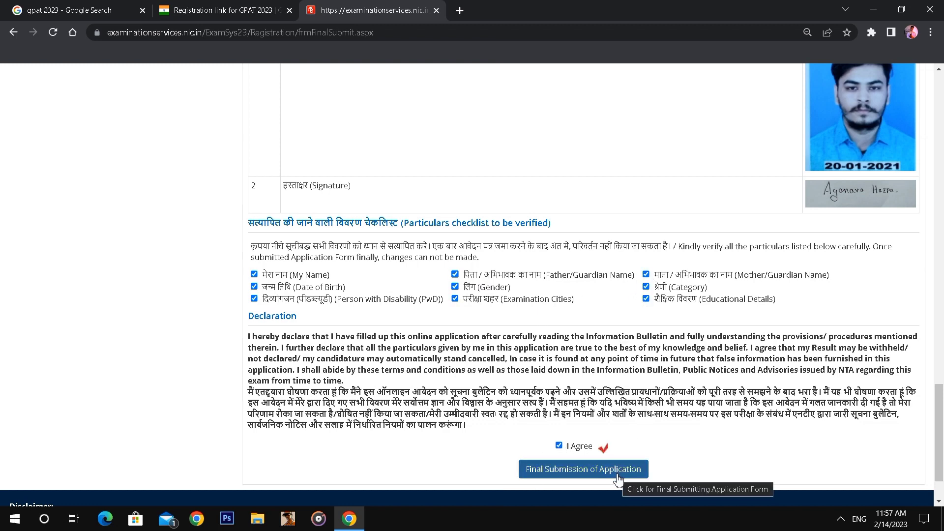
pyautogui.scroll(15, 674, 487)
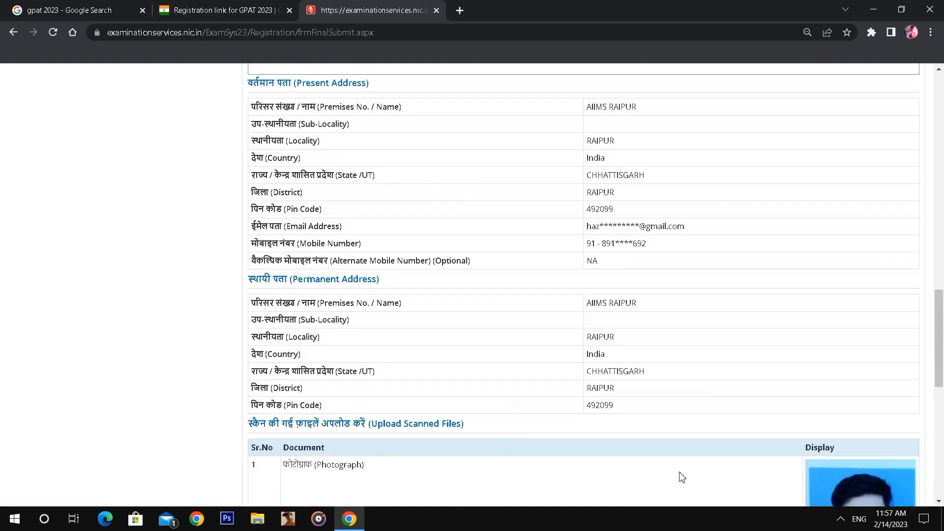
pyautogui.scroll(10, 683, 481)
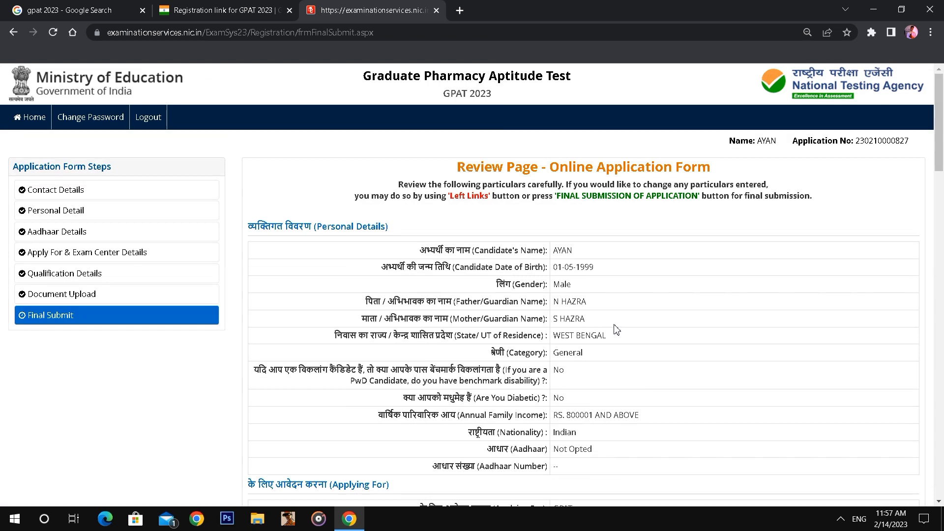
pyautogui.scroll(-20, 617, 330)
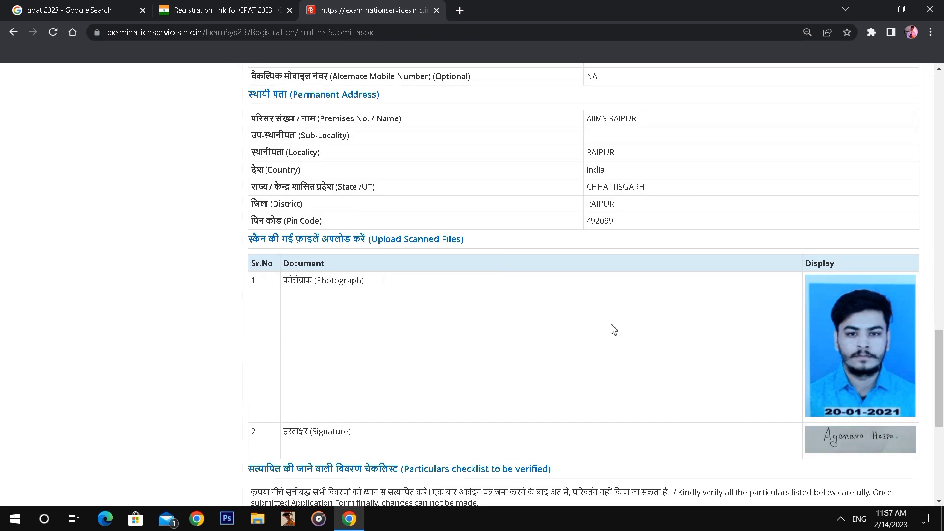
pyautogui.scroll(20, 613, 329)
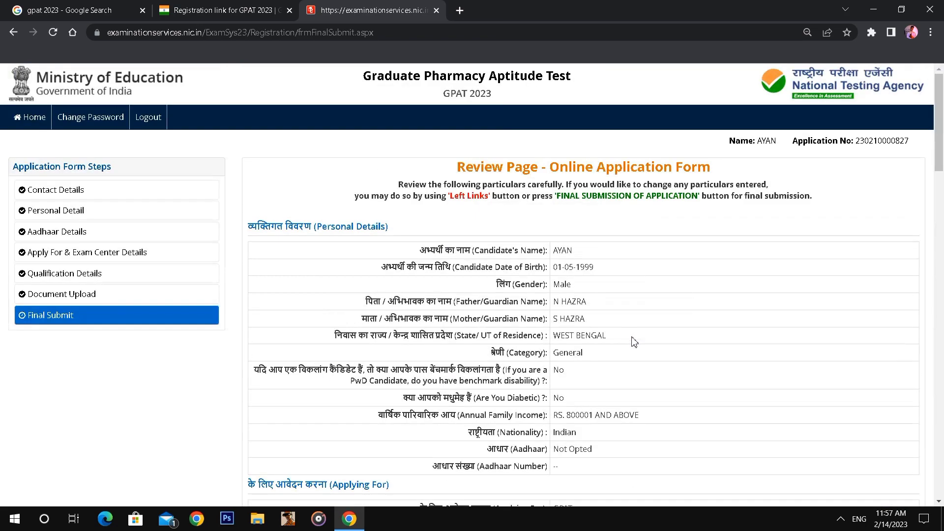
pyautogui.scroll(-20, 640, 345)
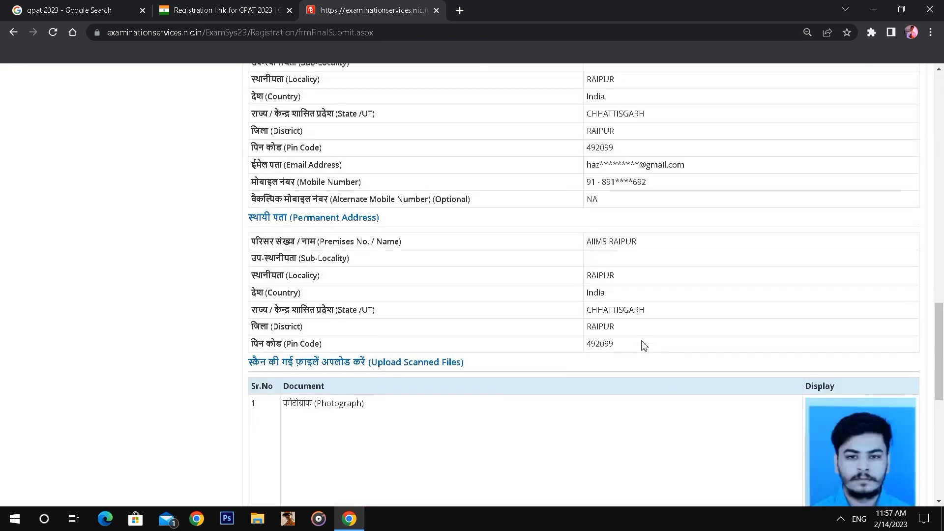
pyautogui.scroll(-10, 644, 344)
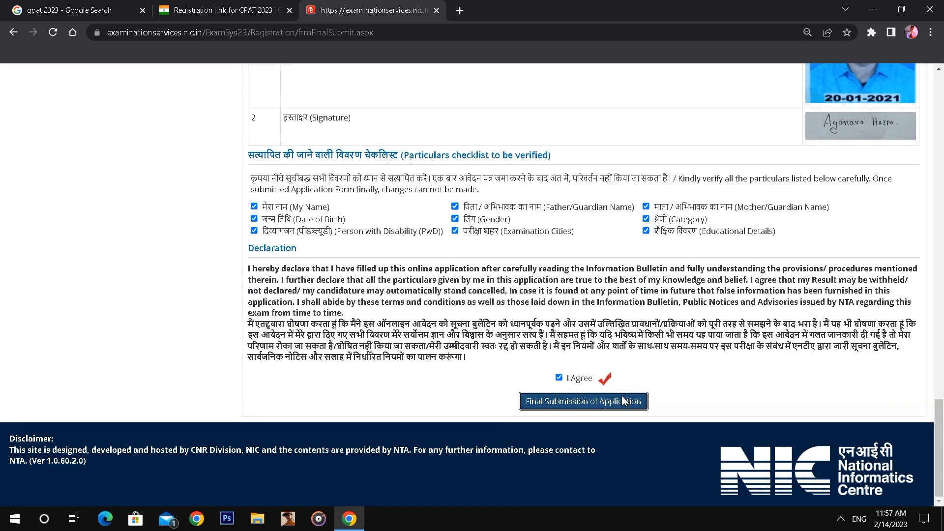
pyautogui.click(630, 400)
pyautogui.click(452, 307)
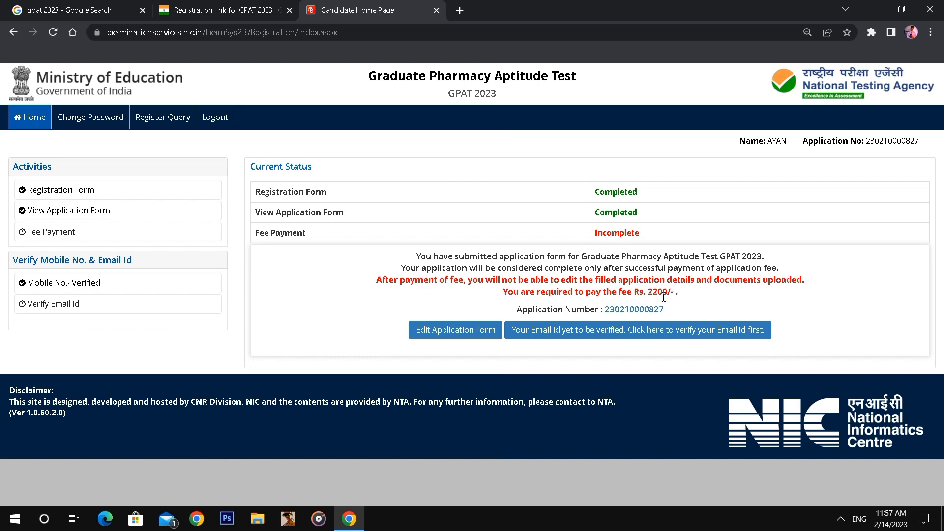
# - Start email verification and submit the security pin, acknowledging the match message
pyautogui.click(638, 330)
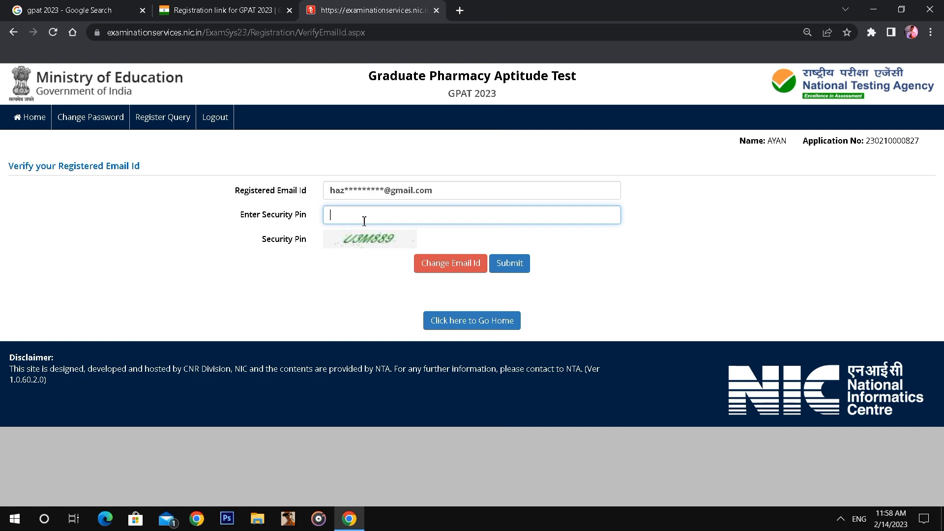
pyautogui.write('U3M889')
pyautogui.click(510, 263)
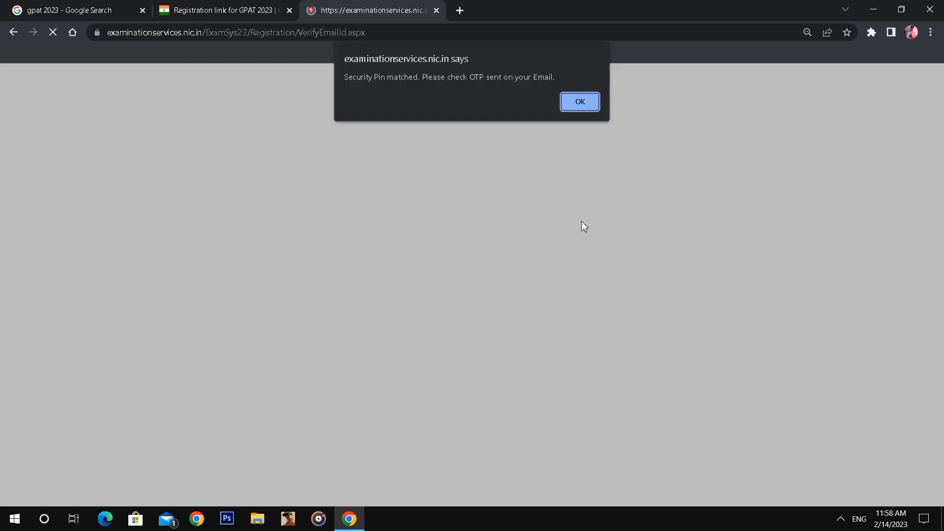
pyautogui.click(582, 107)
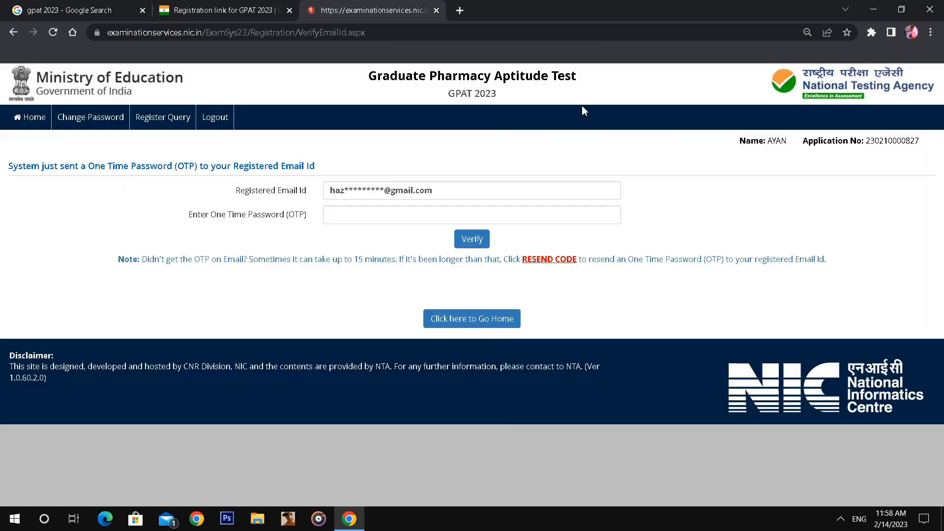
# - Paste the emailed OTP to verify the email id, then return home
pyautogui.click(424, 215)
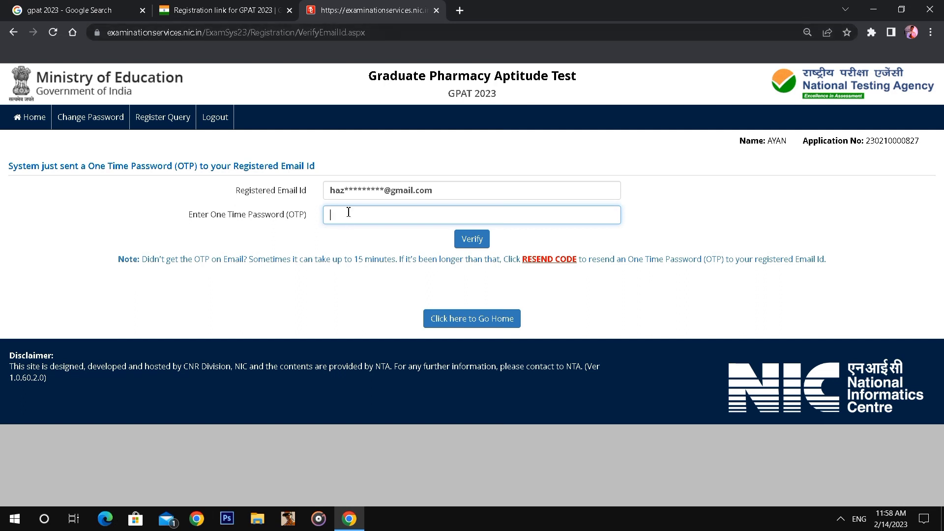
pyautogui.hotkey('ctrl', 'v')
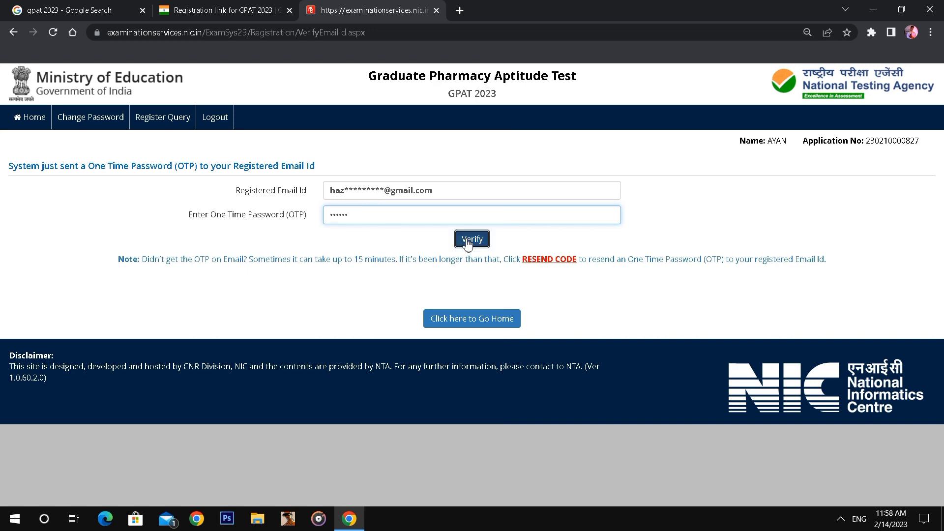
pyautogui.click(472, 239)
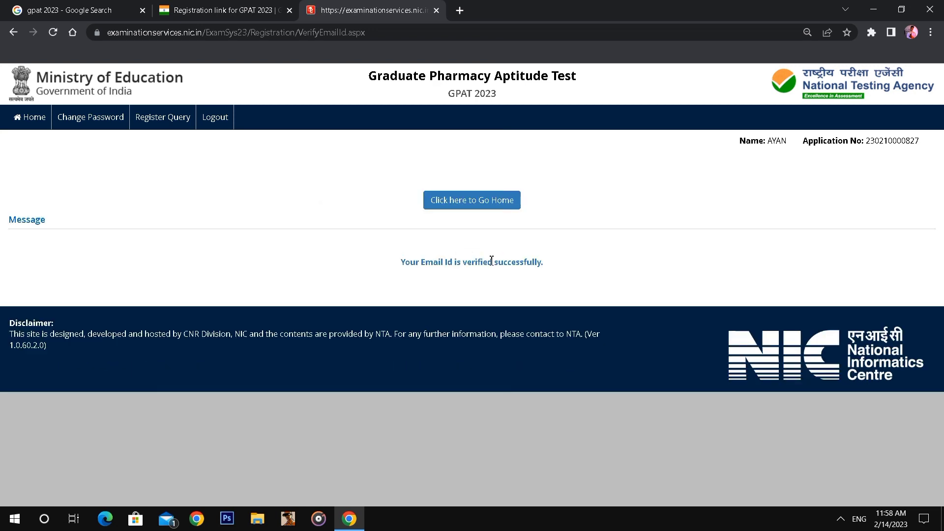
pyautogui.click(507, 202)
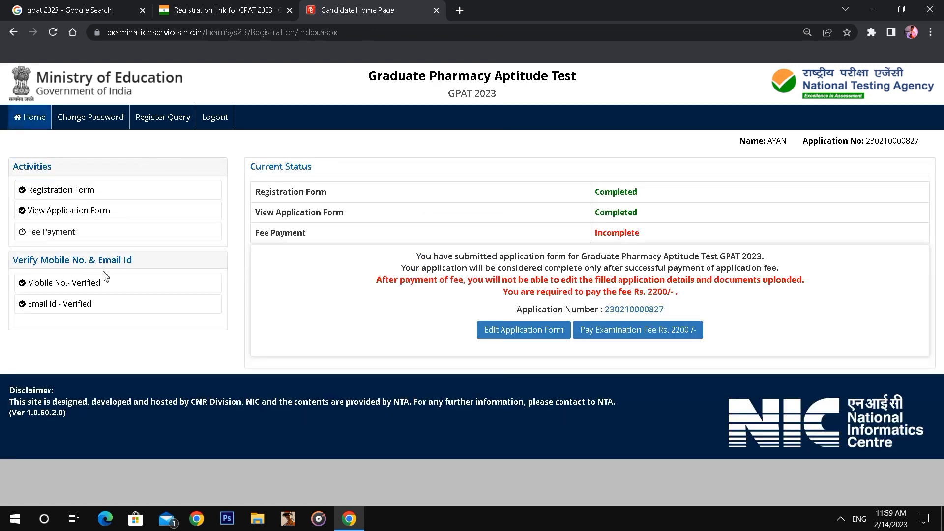
# - Choose Online Payment as the fee payment mode and confirm proceeding
pyautogui.click(68, 237)
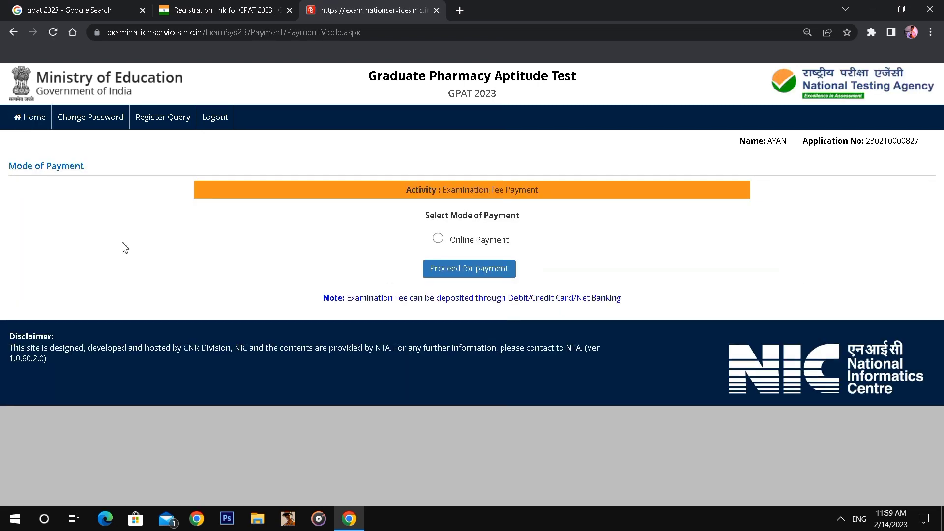
pyautogui.click(439, 239)
pyautogui.click(486, 268)
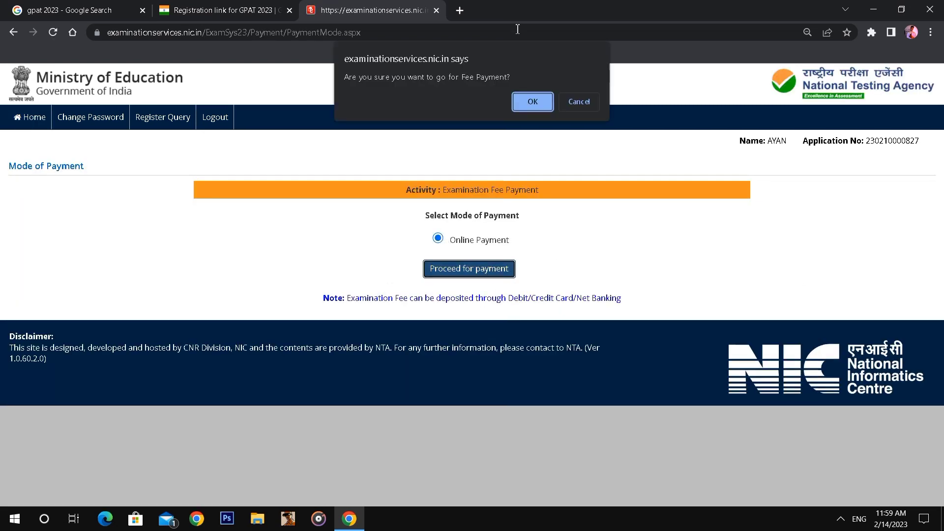
pyautogui.click(521, 102)
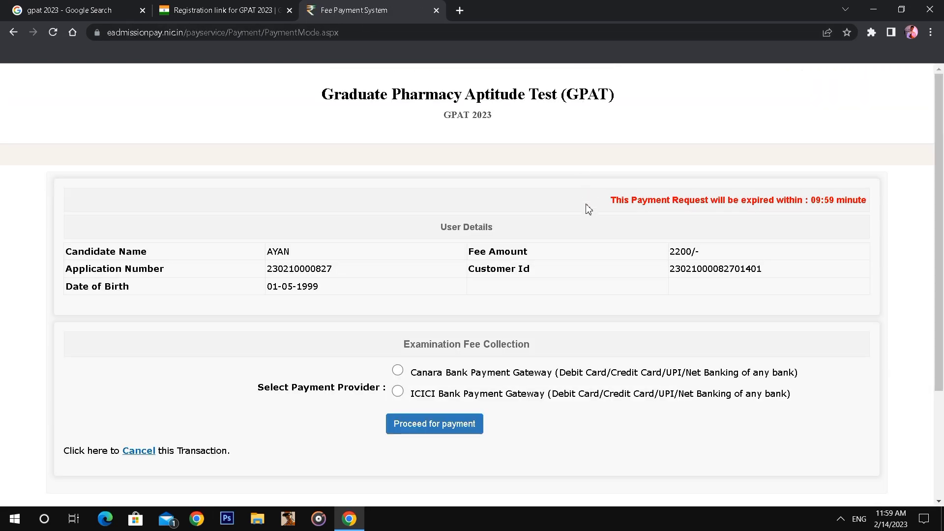
# - Select the ICICI Bank payment gateway and proceed to the Rs. 2200.00 payment page
pyautogui.scroll(-2, 735, 284)
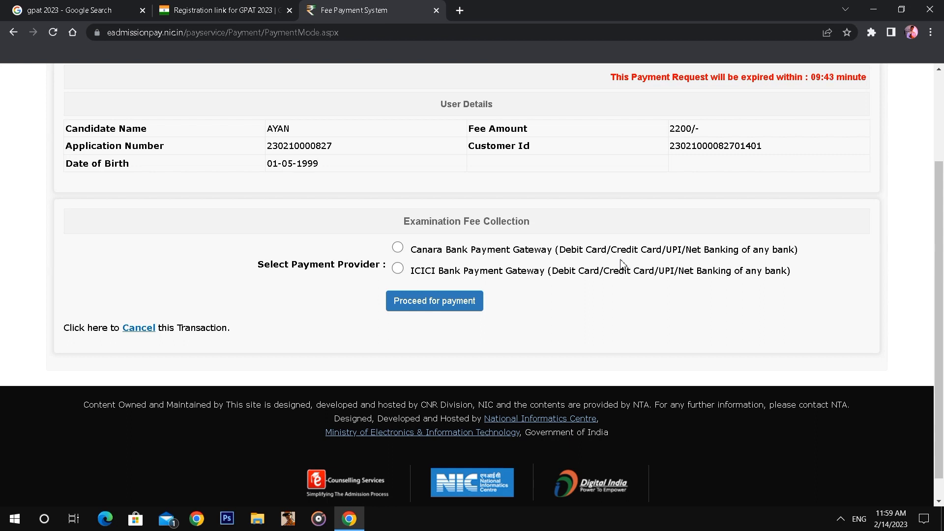
pyautogui.click(398, 270)
pyautogui.click(474, 303)
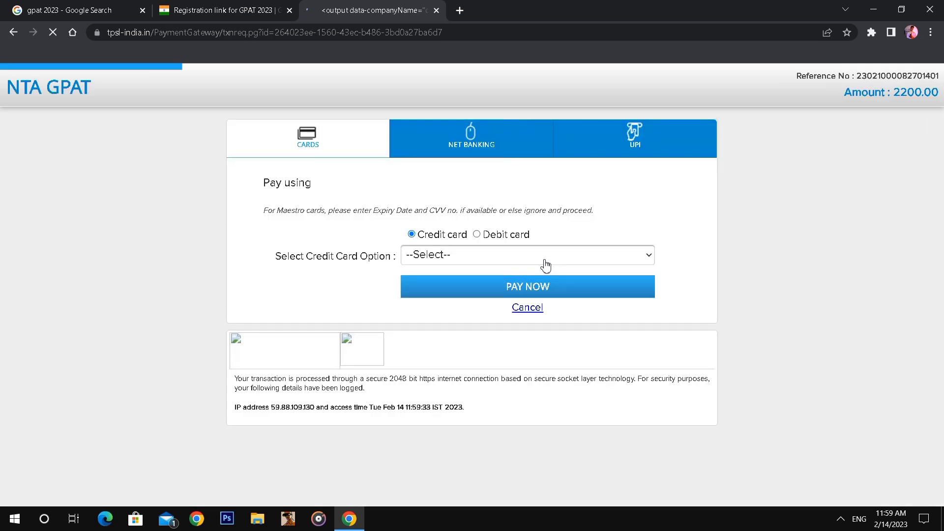
# - Switch to UPI payment and try Google Pay with the oksbi handle
pyautogui.click(460, 140)
pyautogui.click(661, 149)
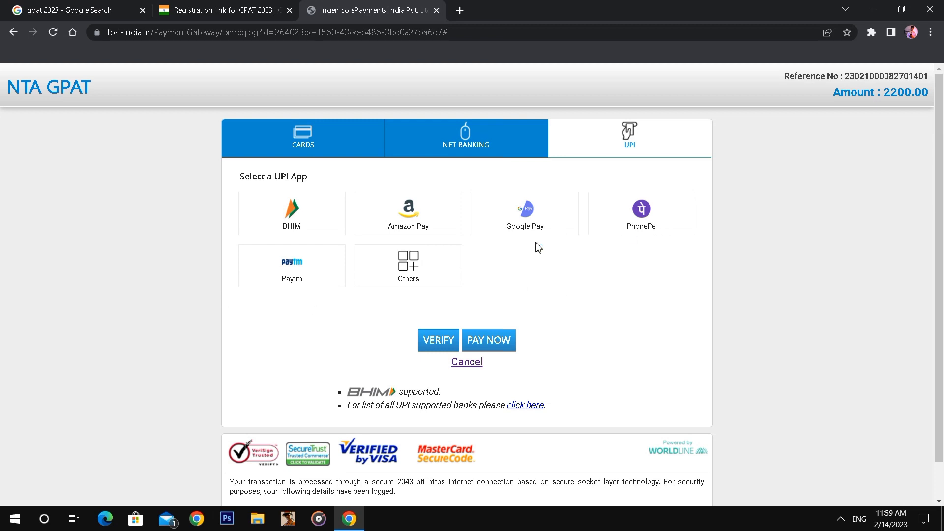
pyautogui.click(540, 219)
pyautogui.click(496, 317)
pyautogui.click(635, 314)
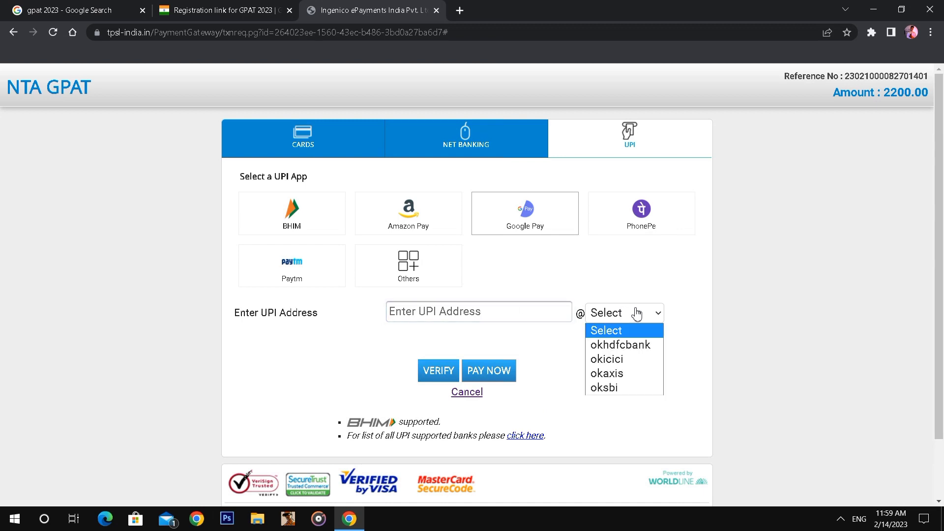
pyautogui.click(641, 387)
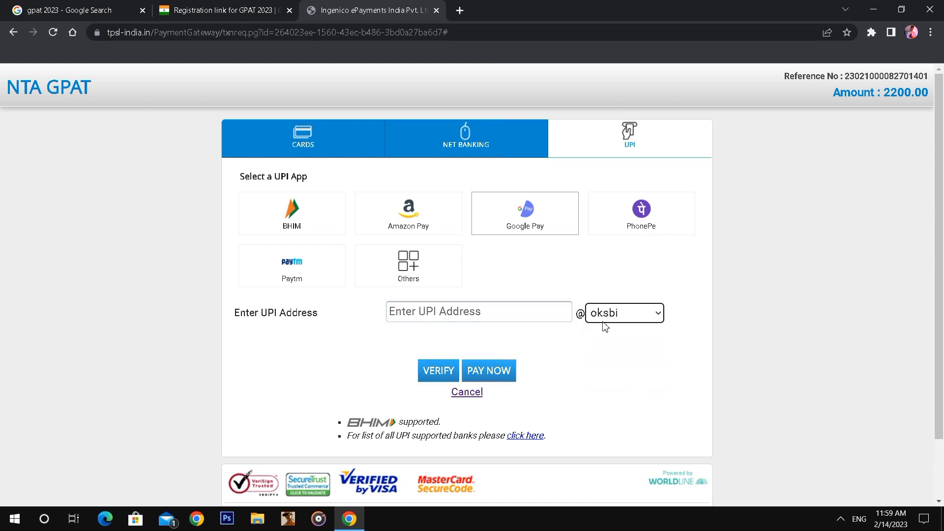
pyautogui.click(666, 210)
pyautogui.click(525, 313)
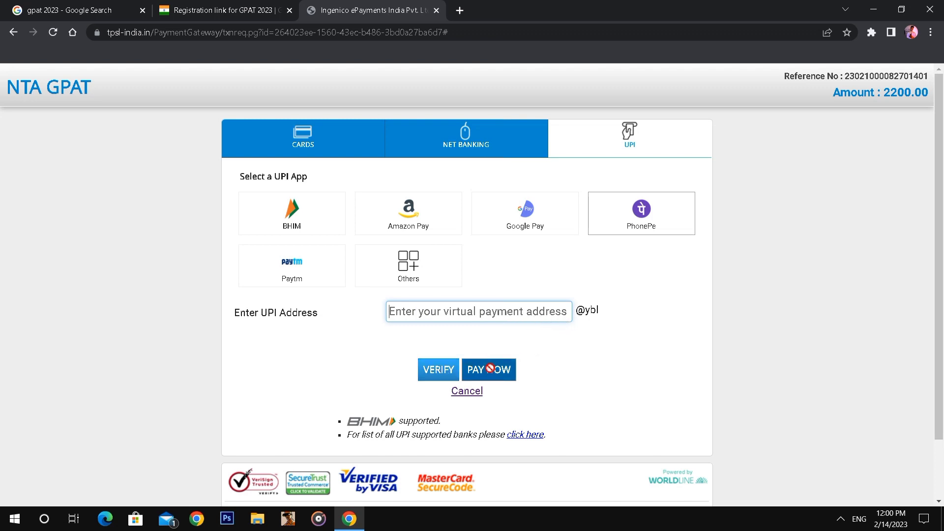
pyautogui.click(439, 14)
# - Go to the GPAT NTA website home page via Home in the menu bar
pyautogui.moveTo(309, 173)
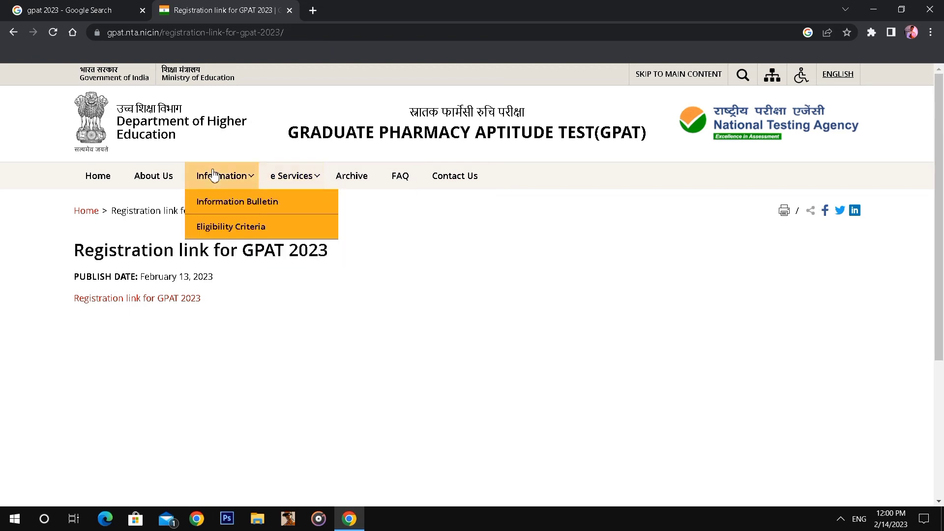
pyautogui.click(109, 184)
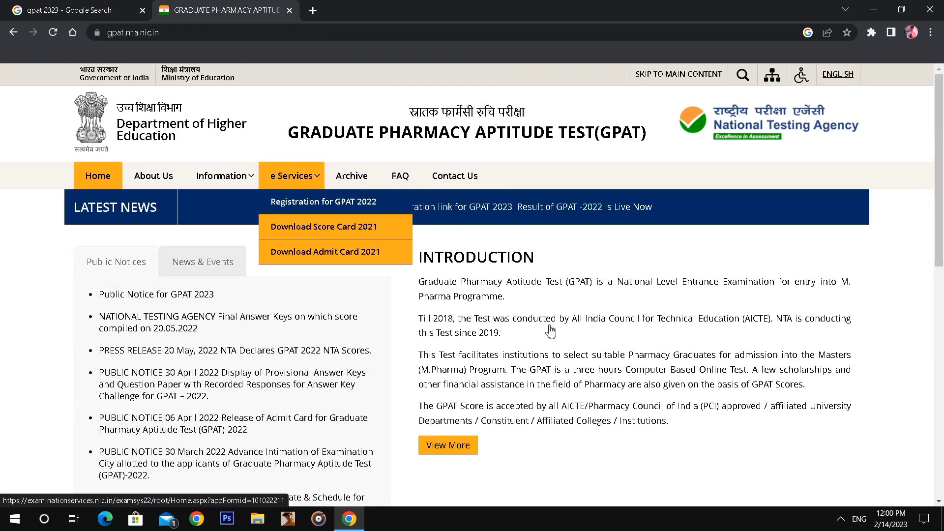